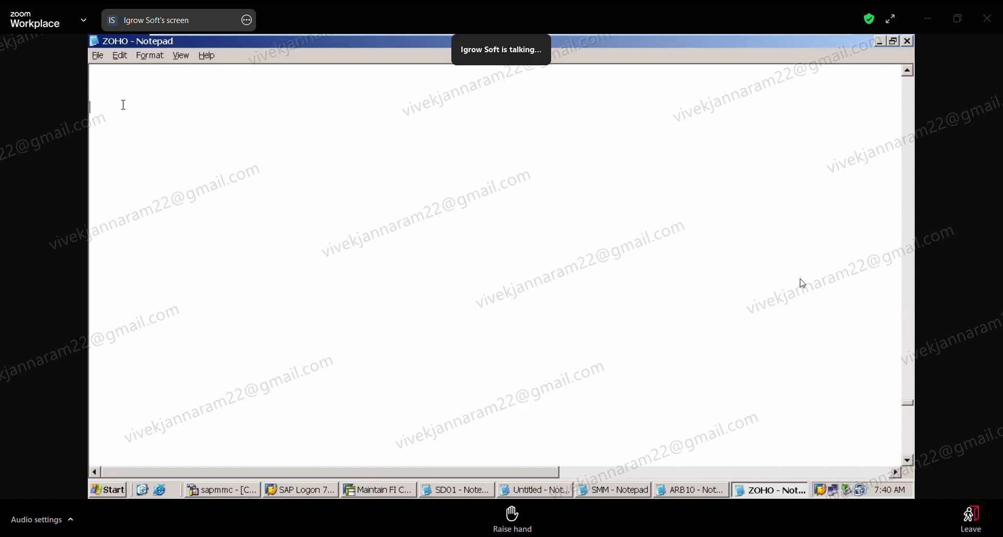
# Write two note lines, CONFIGURE APP and RUN APP, separated by a blank line.
pyautogui.write('CONFIG')
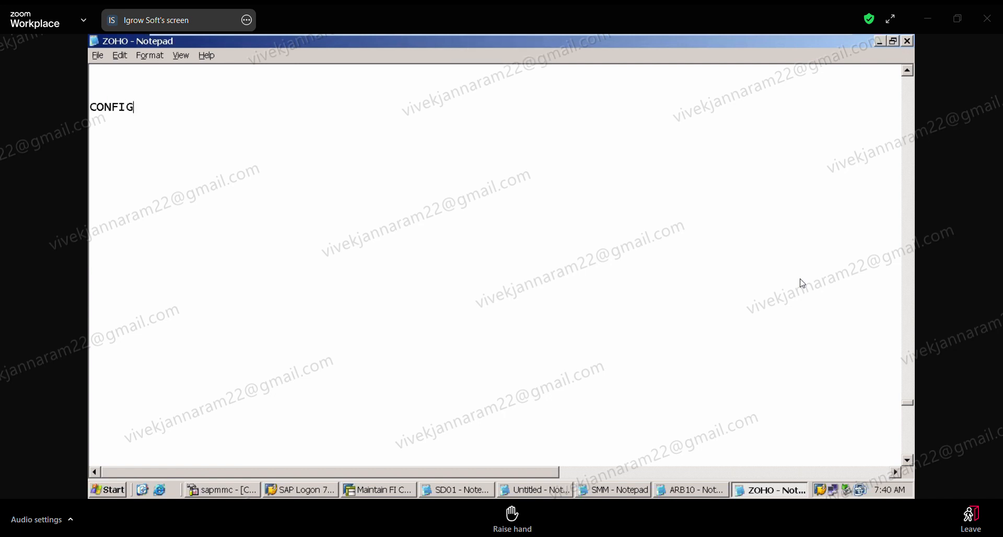
pyautogui.write('URE APP')
pyautogui.press('Return')
pyautogui.press('Return')
pyautogui.write('RUN APP')
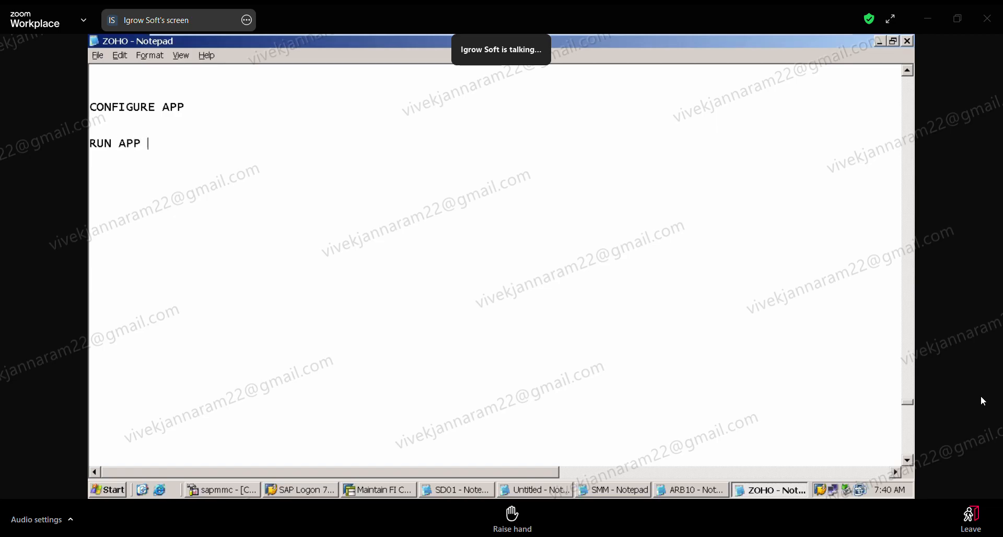
# Extend the CONFIGURE APP line with "---> FI CONSULTANT ---> FBZP".
pyautogui.click(205, 112)
pyautogui.write('---> CON')
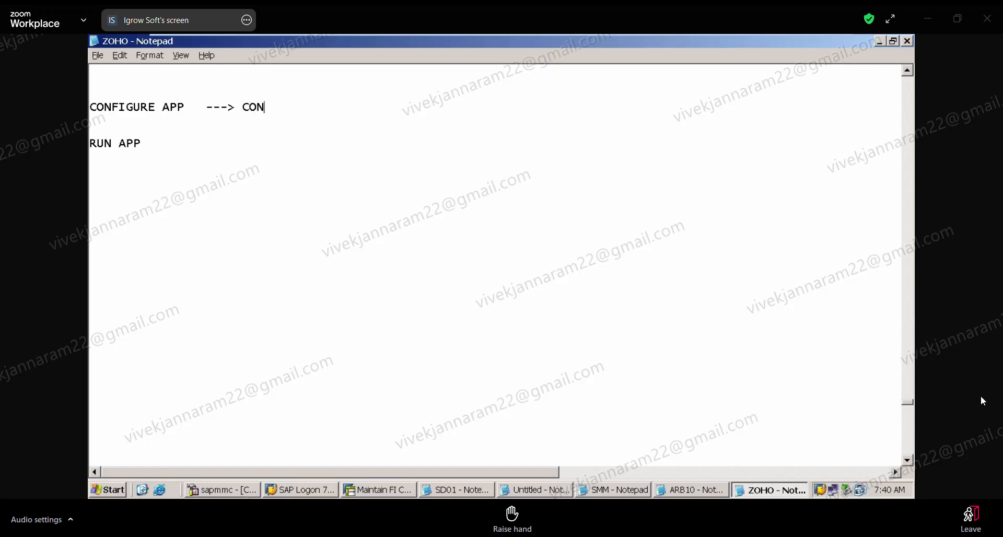
pyautogui.write('S')
pyautogui.press('BackSpace')
pyautogui.press('BackSpace')
pyautogui.press('BackSpace')
pyautogui.write('F')
pyautogui.press('BackSpace')
pyautogui.press('BackSpace')
pyautogui.write('FI CONSULTATN')
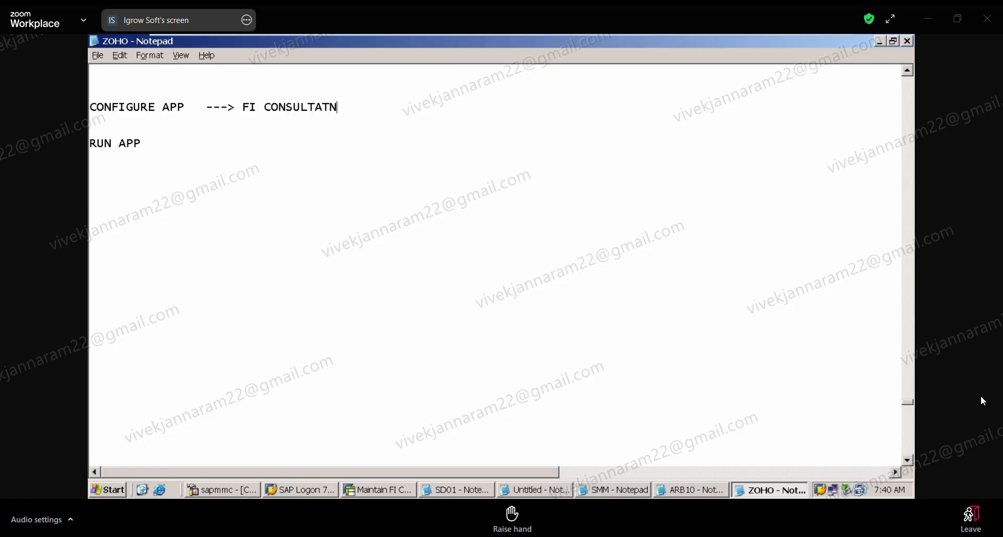
pyautogui.press('BackSpace')
pyautogui.press('BackSpace')
pyautogui.write('NT  -')
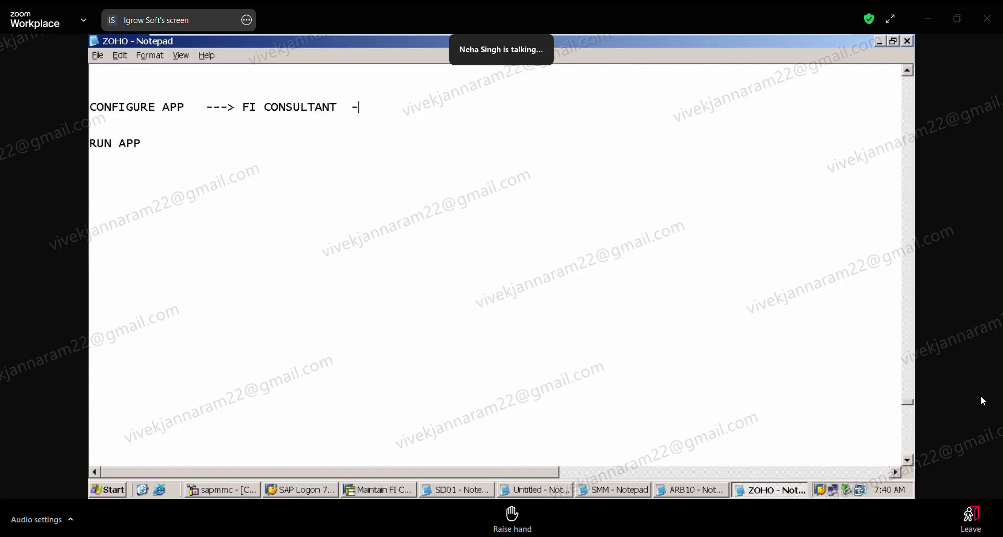
pyautogui.write('-')
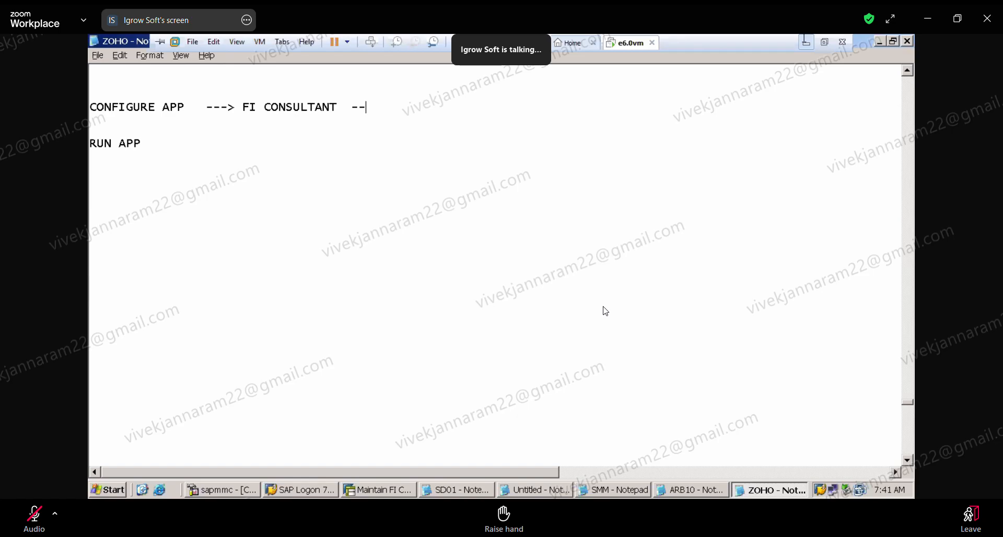
pyautogui.write('-')
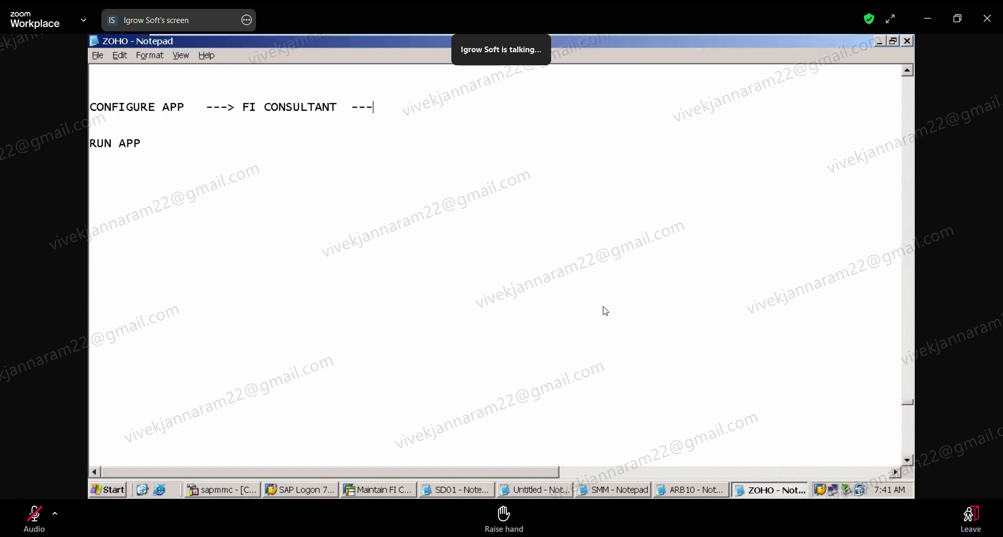
pyautogui.write('> FBZP')
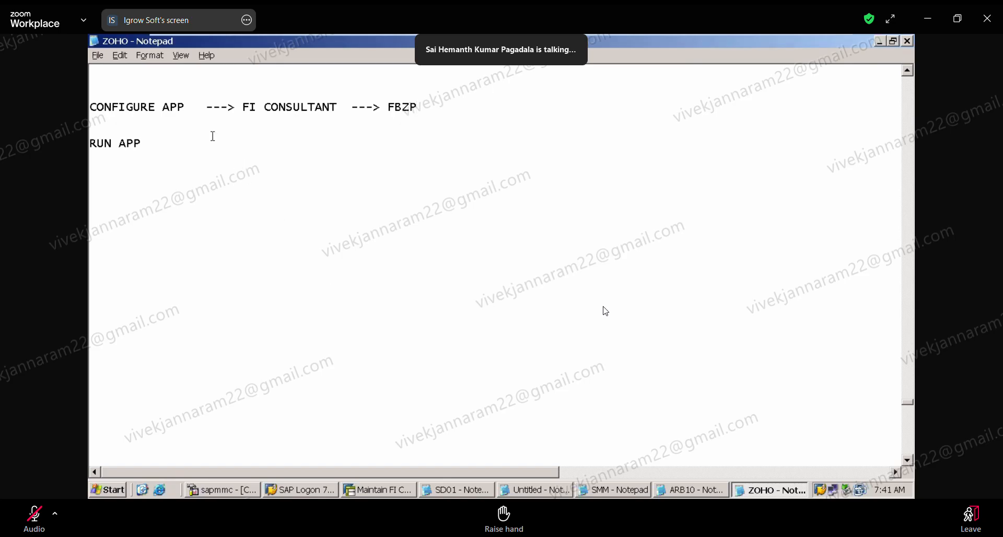
# Extend the RUN APP line with "--------> END USER --------> F110" and start a new line below it.
pyautogui.click(207, 142)
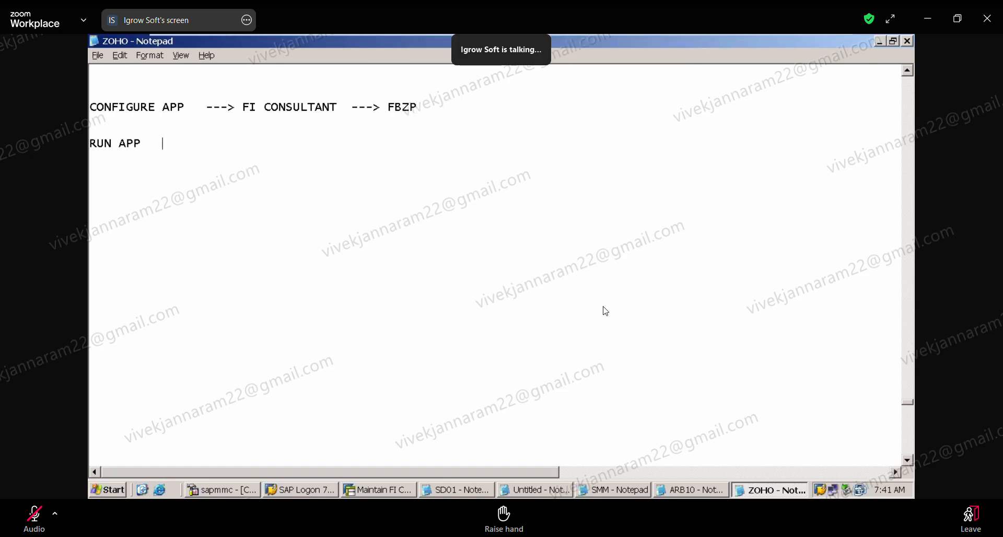
pyautogui.write('--------> END')
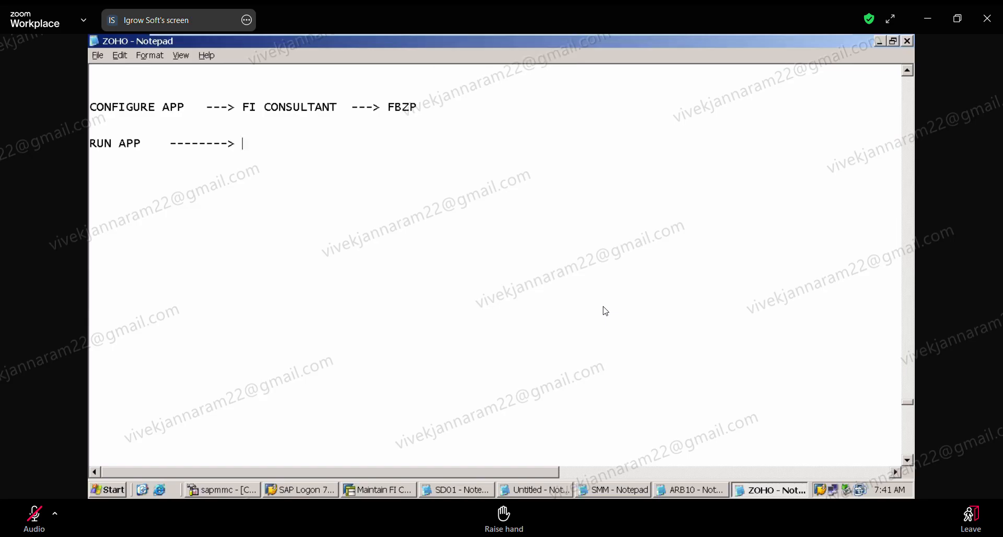
pyautogui.write(' USER  --------> F')
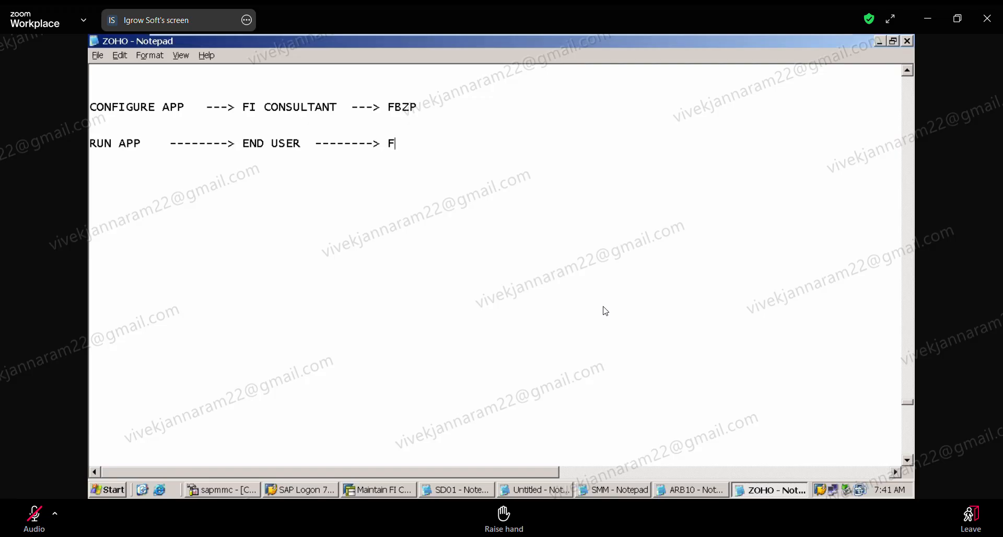
pyautogui.write('110')
pyautogui.press('Return')
# Switch to the SAP session and start transaction FBZP for the payment program configuration.
pyautogui.click(397, 489)
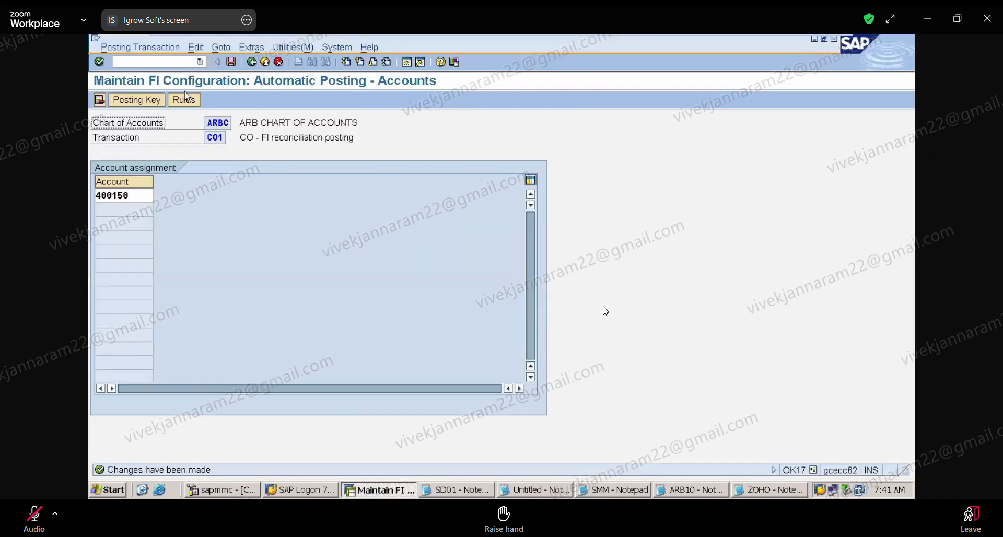
pyautogui.click(155, 64)
pyautogui.write('/')
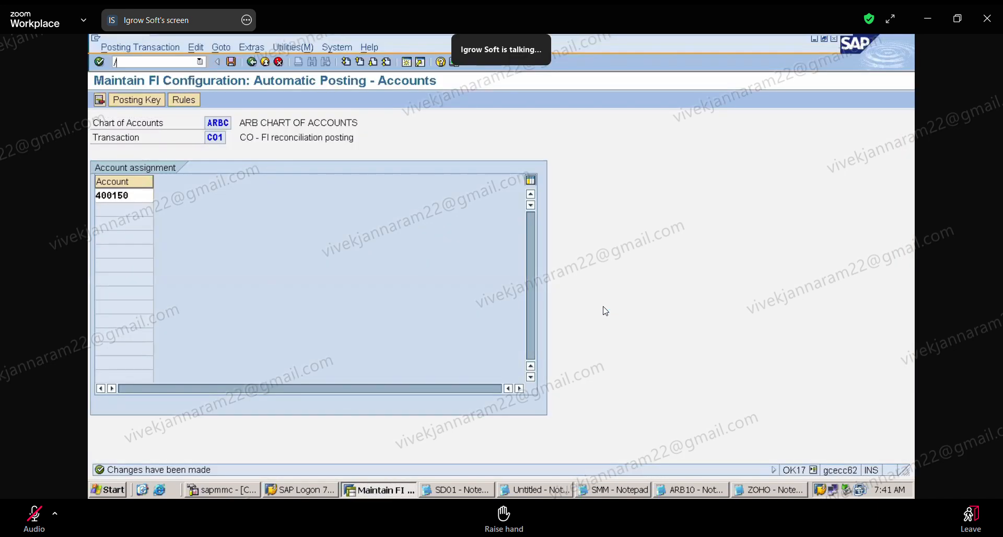
pyautogui.write('NFBZP')
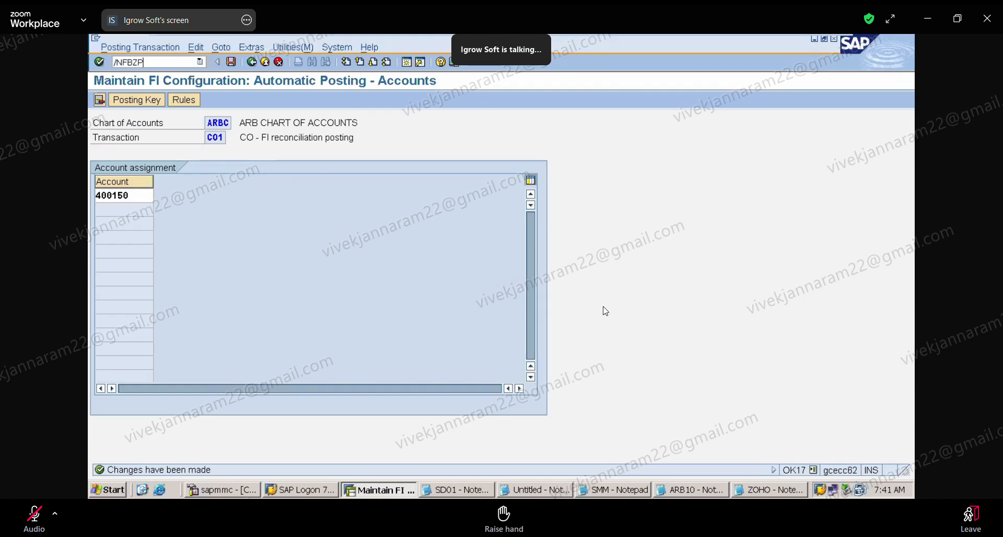
pyautogui.press('Return')
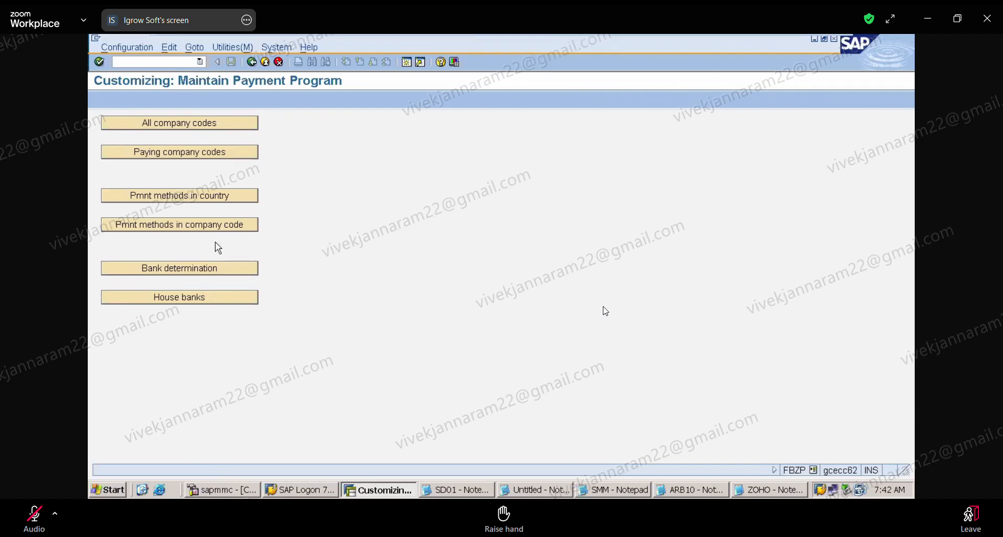
# View the blank new-entry form for all company codes, discard it and return to the payment program overview.
pyautogui.click(181, 128)
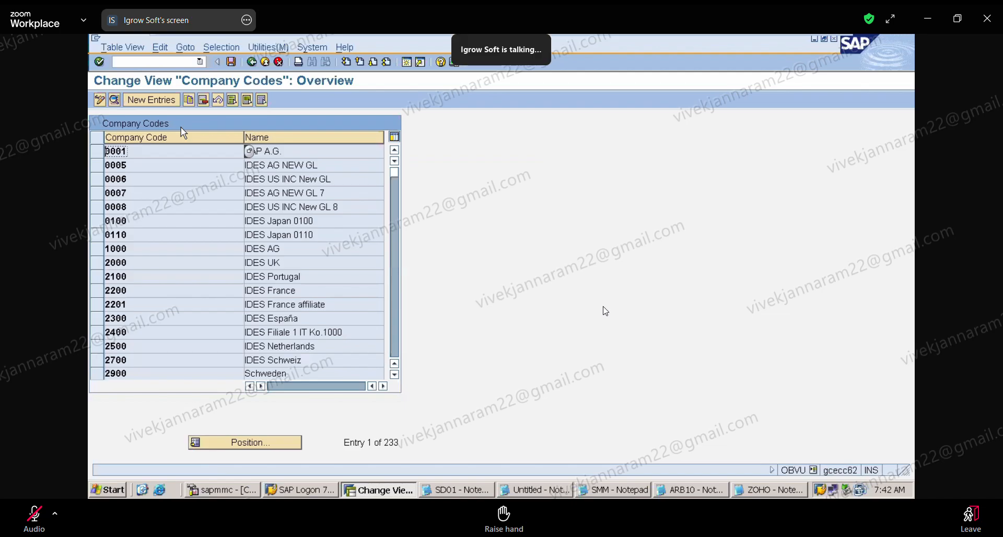
pyautogui.click(159, 98)
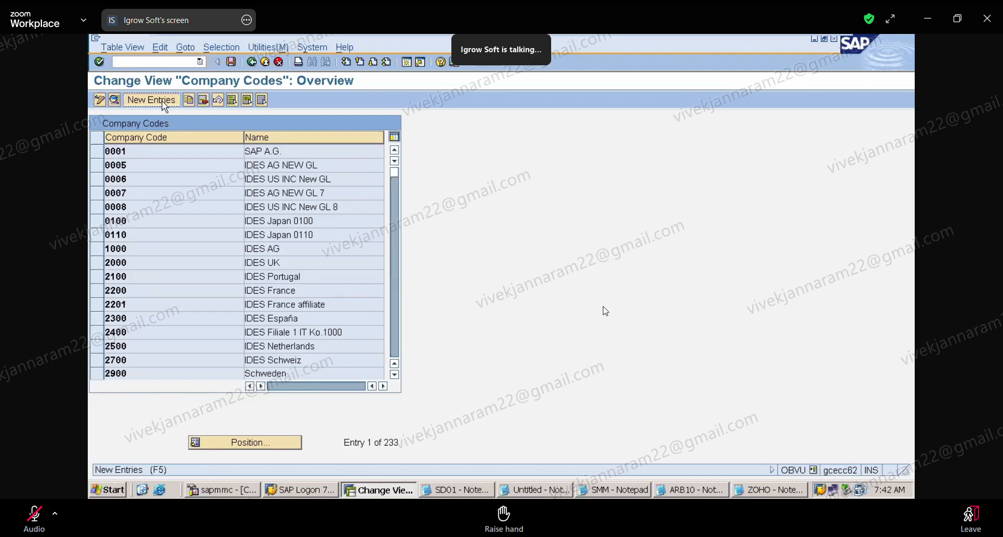
pyautogui.click(251, 62)
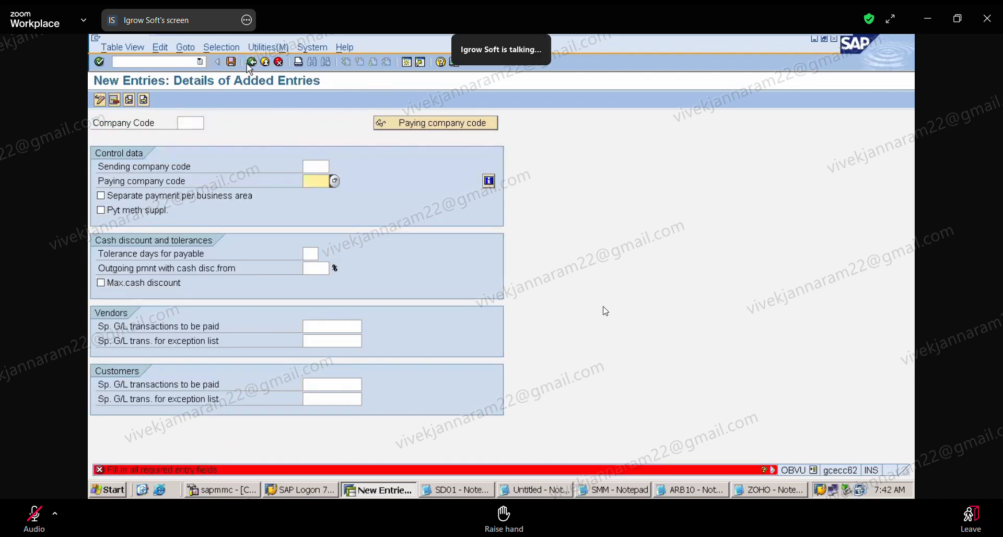
pyautogui.click(278, 63)
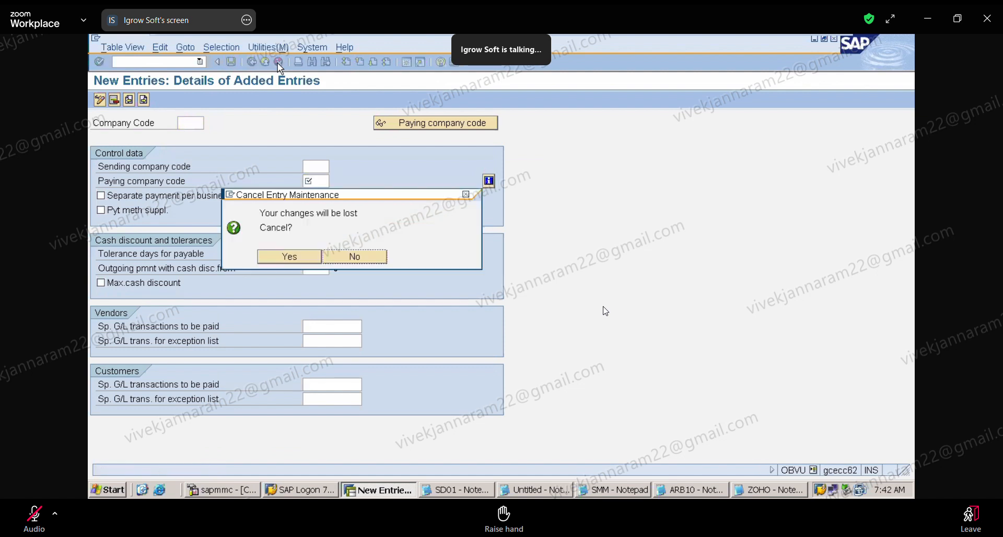
pyautogui.click(312, 258)
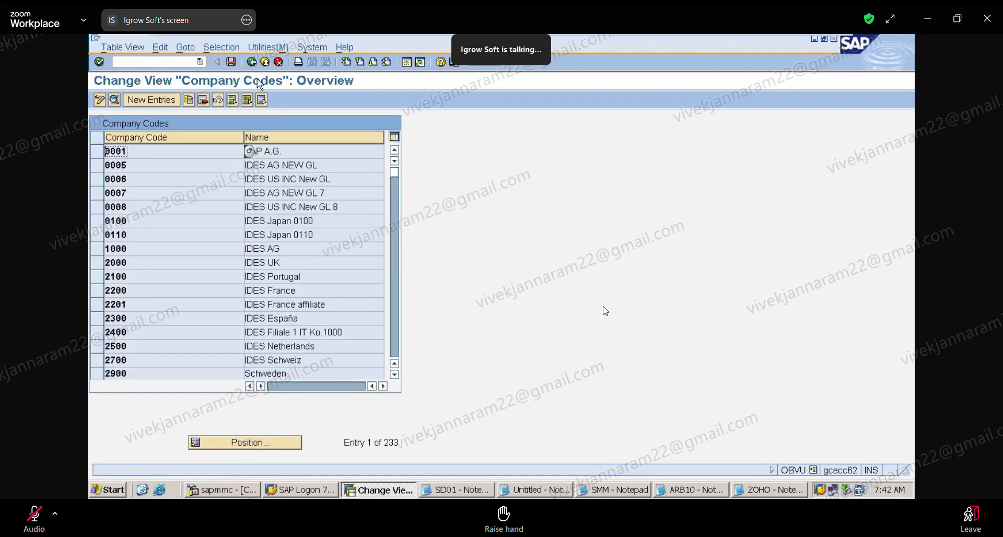
pyautogui.click(254, 65)
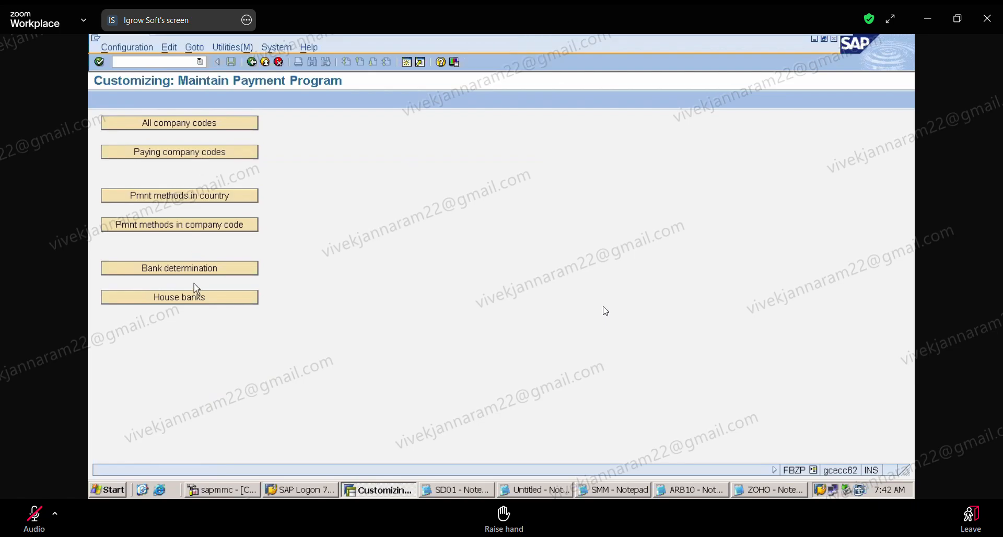
# Look at the bank determination settings, including the ranking order, and return to the payment program overview.
pyautogui.click(202, 272)
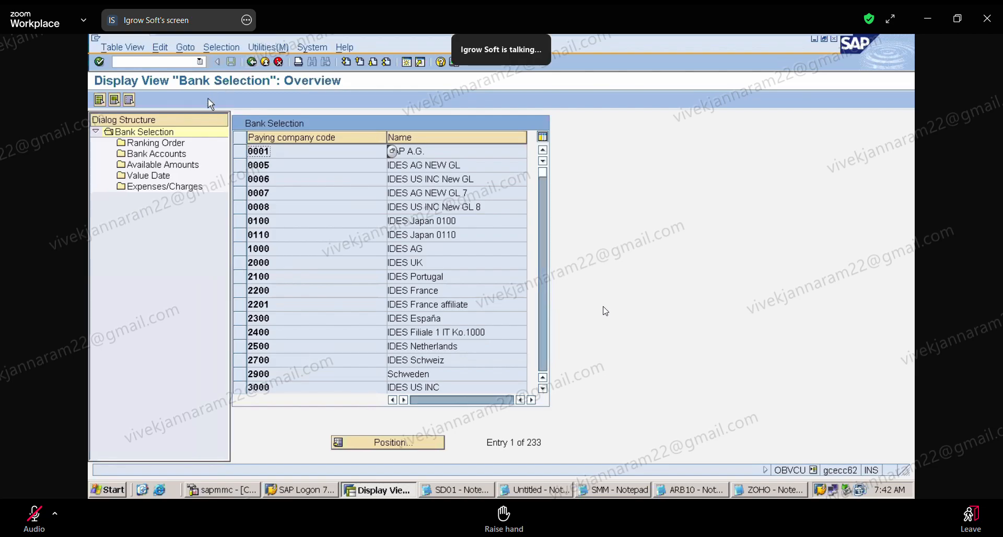
pyautogui.doubleClick(176, 144)
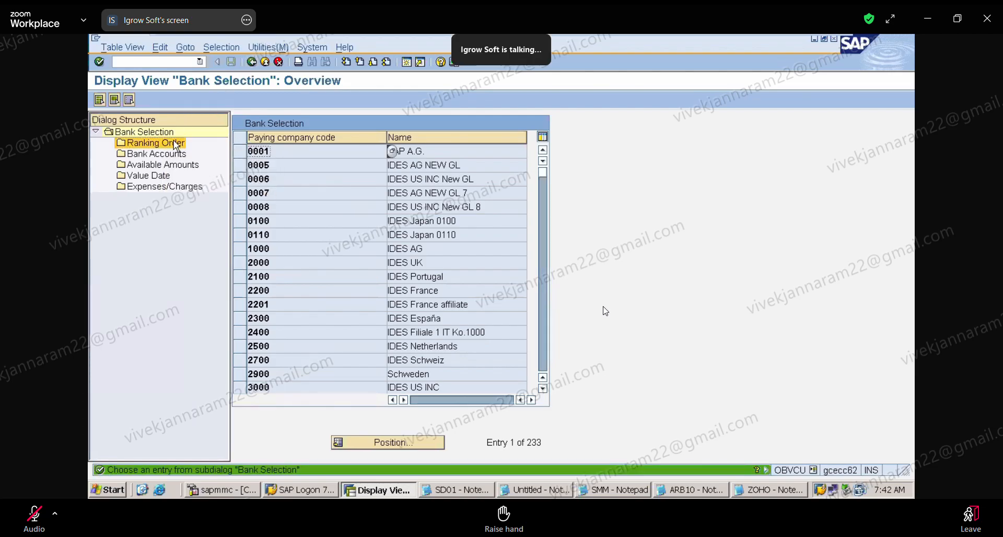
pyautogui.click(252, 63)
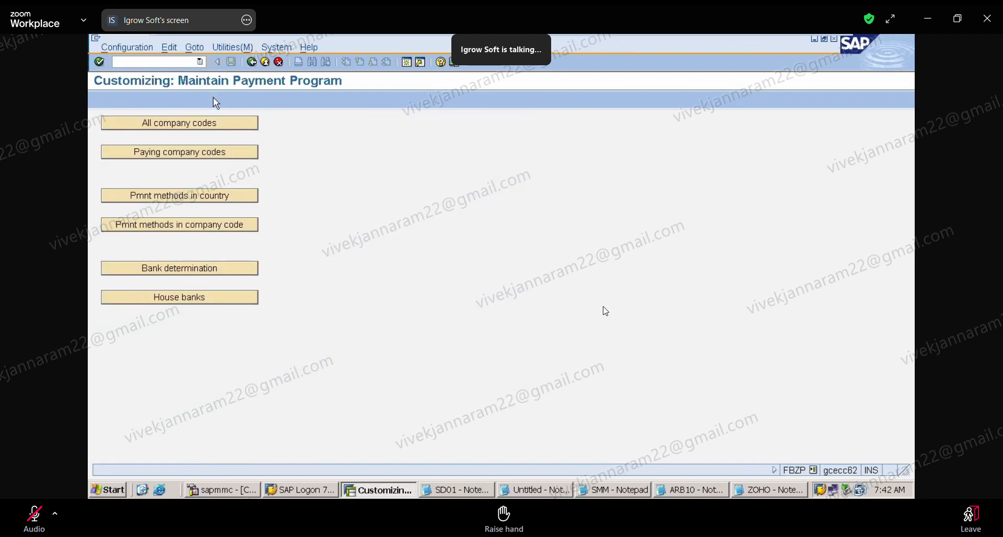
# Start transaction F110 for automatic payment transactions.
pyautogui.click(169, 63)
pyautogui.write('/NF110')
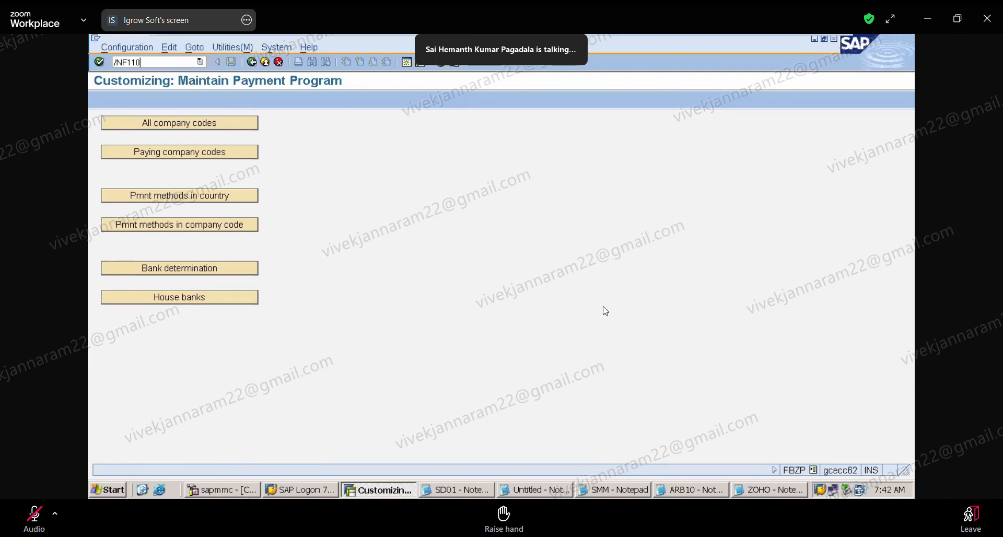
pyautogui.press('Return')
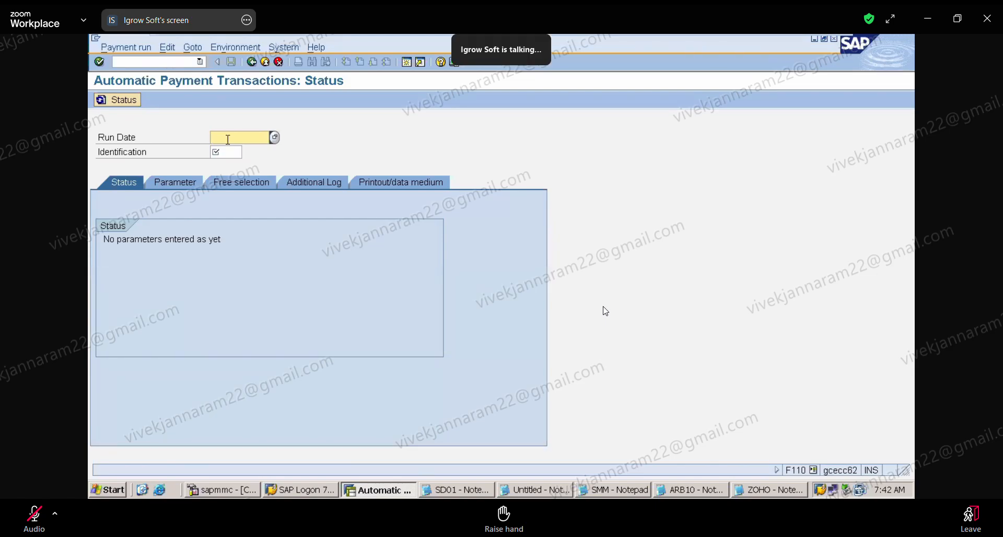
# Set the payment run date to 07.01.2025 and the identification to 1235.
pyautogui.write('07')
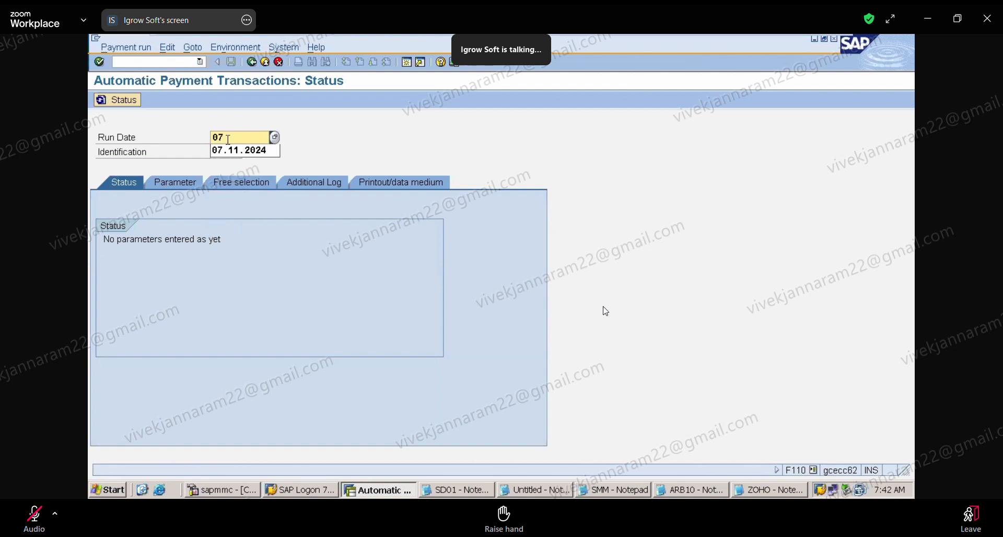
pyautogui.write('.01.2025')
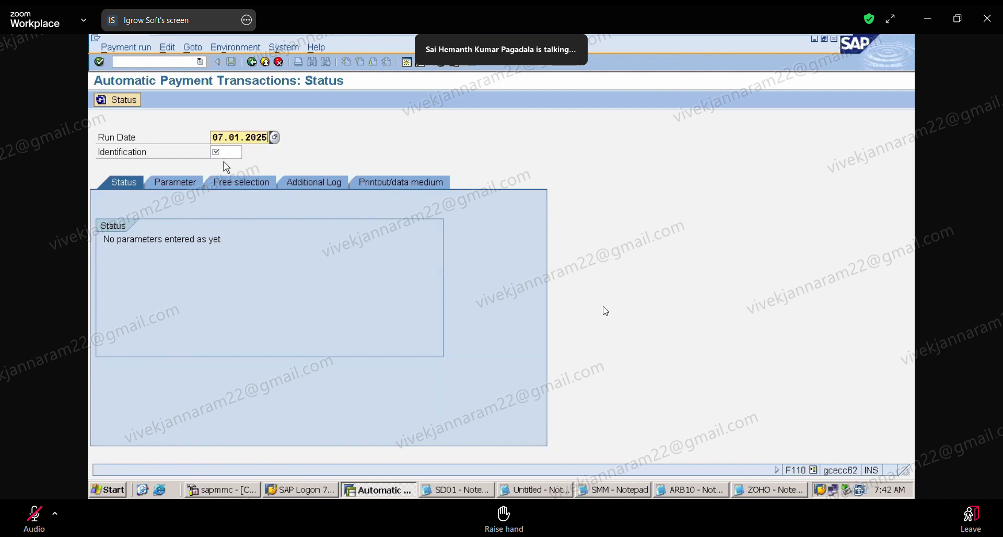
pyautogui.click(234, 153)
pyautogui.write('1')
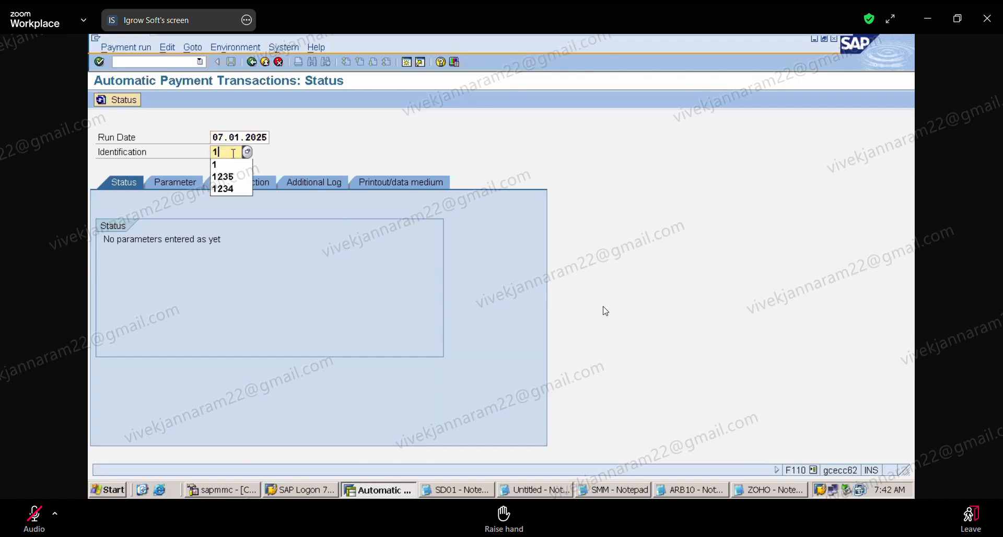
pyautogui.press('Return')
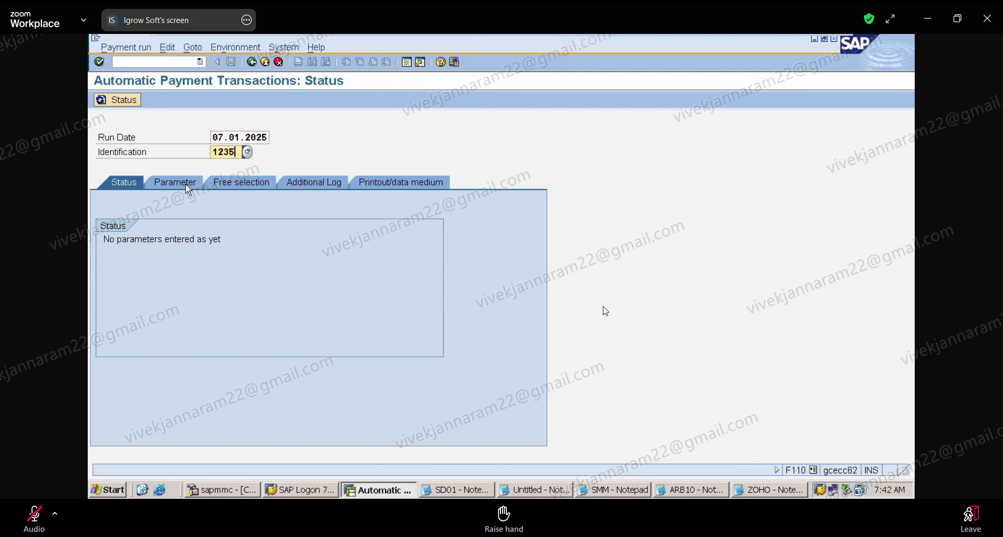
# Open the payment run's parameters and examine the company code, payment method and next posting date fields.
pyautogui.click(180, 185)
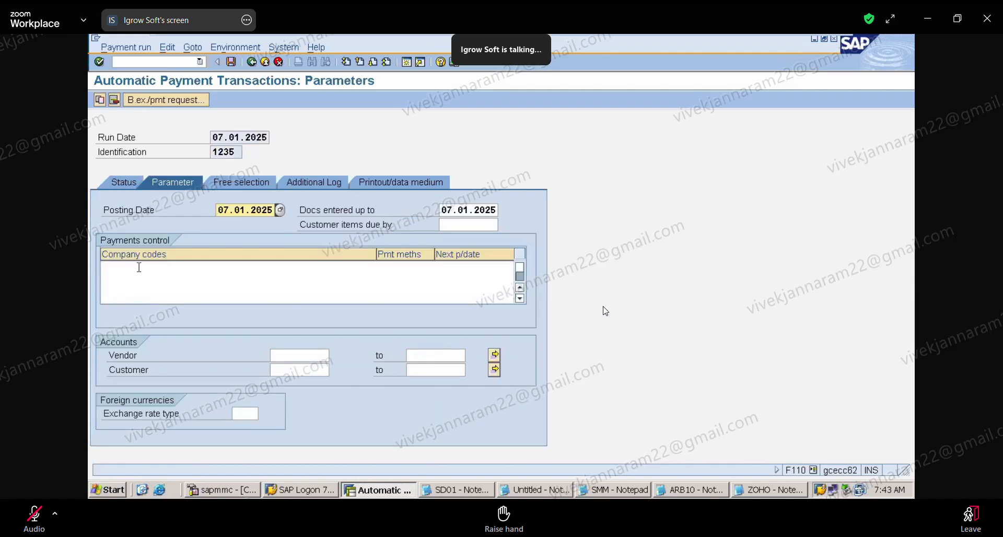
pyautogui.click(139, 268)
pyautogui.click(400, 273)
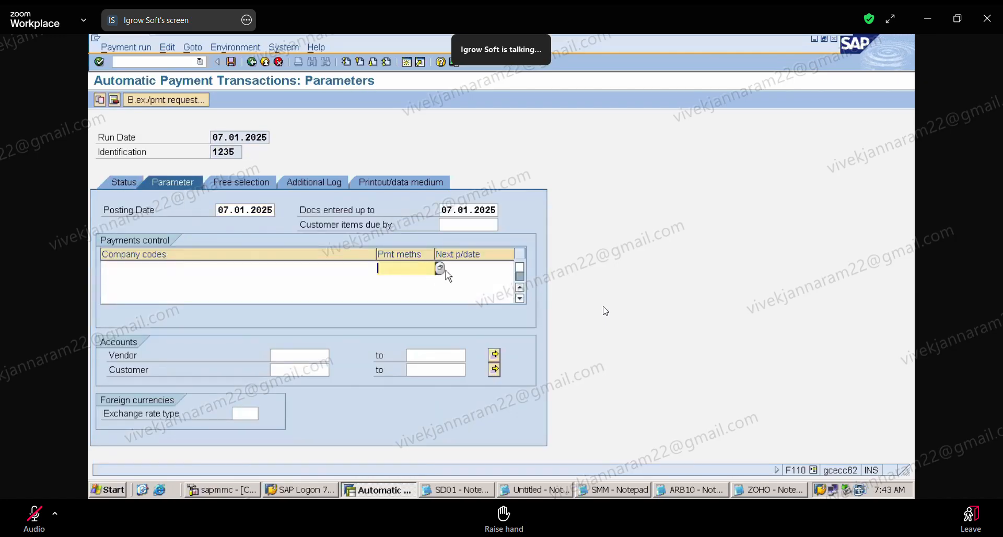
pyautogui.click(483, 268)
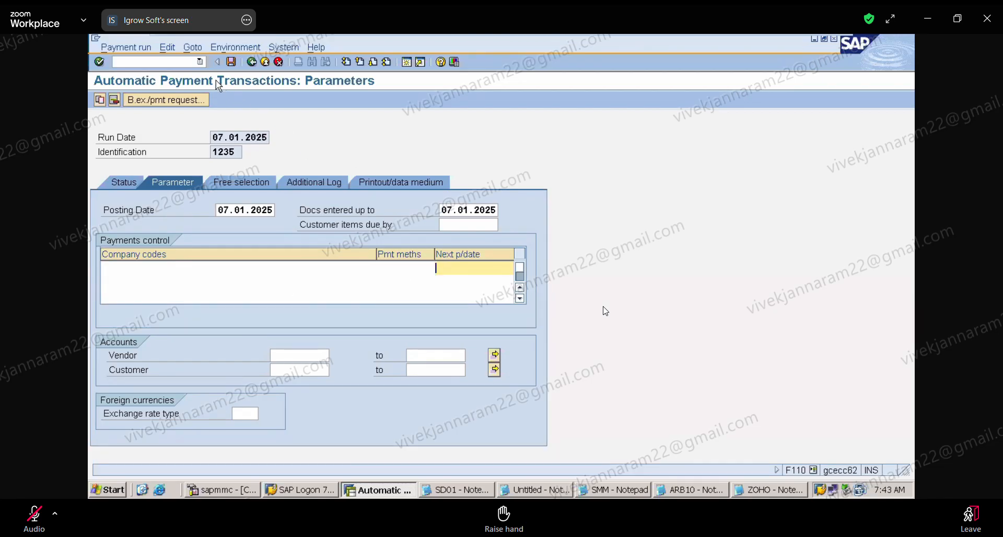
# Leave the payment run and return to the payment program configuration with transaction FBZP.
pyautogui.click(198, 63)
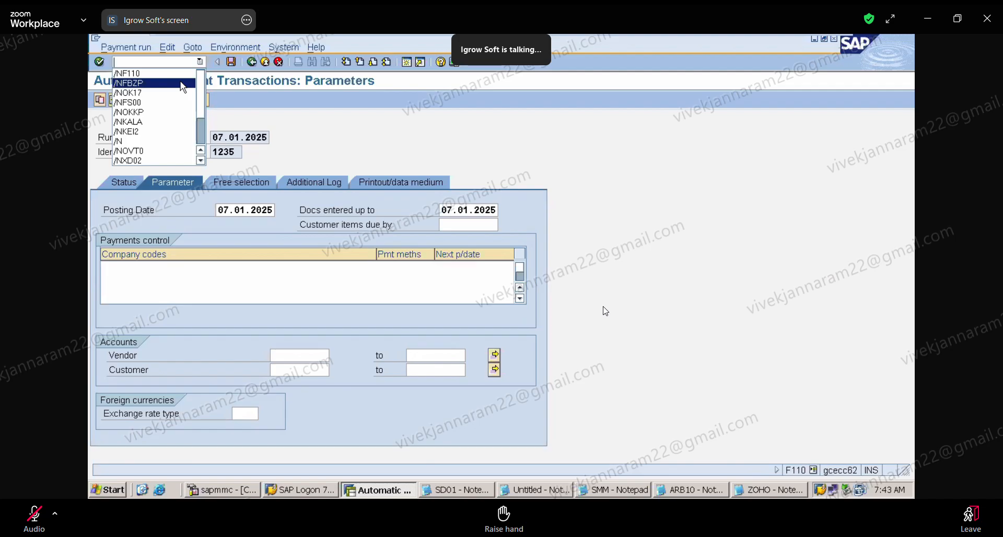
pyautogui.click(183, 83)
pyautogui.press('Return')
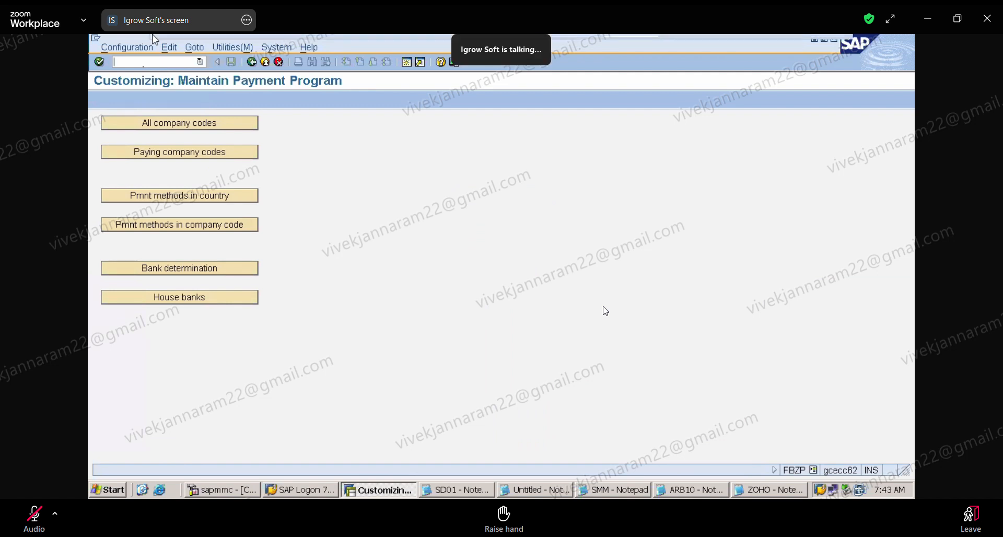
# Switch to the ZOHO notes in Notepad and review the lines assigning FBZP to the FI consultant and F110 to the end user.
pyautogui.moveTo(151, 42)
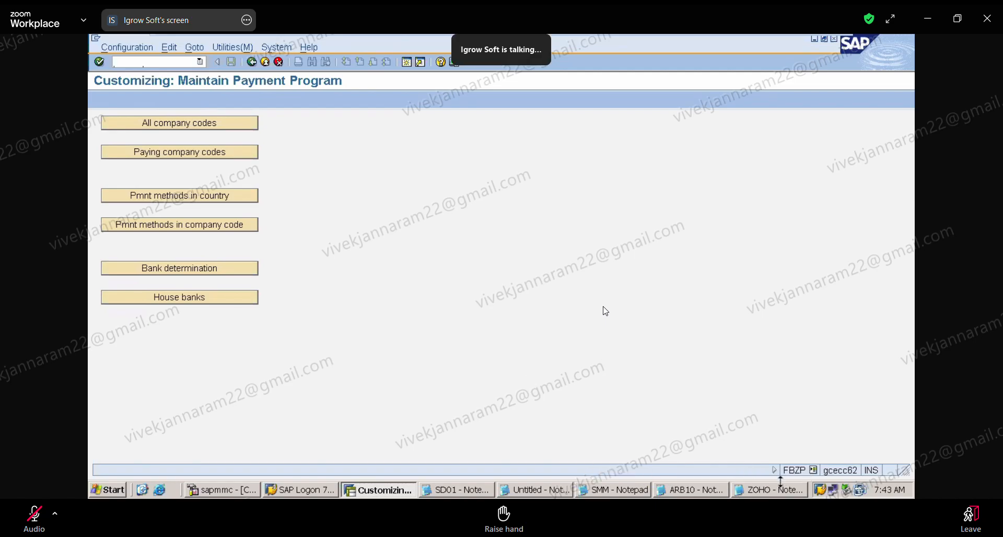
pyautogui.click(780, 482)
pyautogui.click(766, 490)
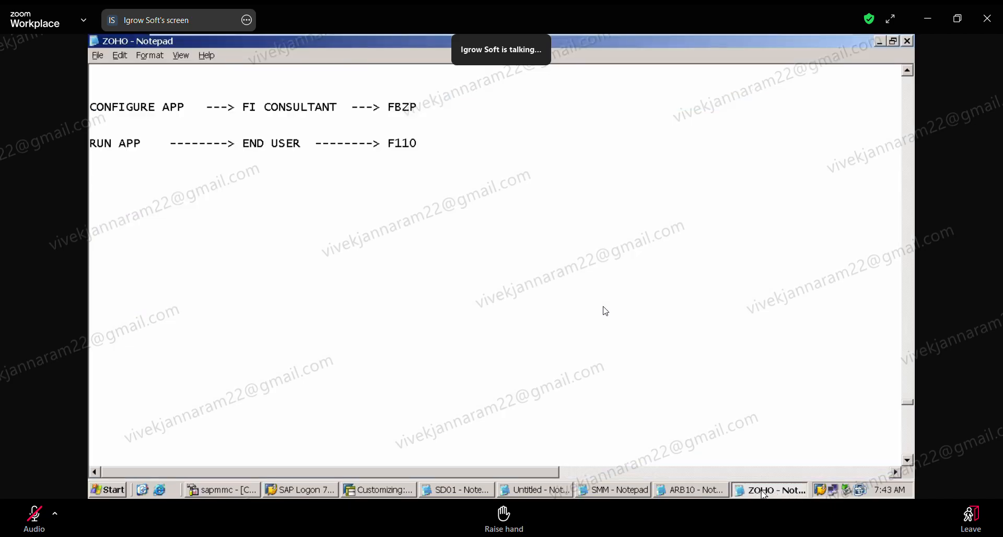
pyautogui.moveTo(773, 39)
pyautogui.moveTo(425, 105); pyautogui.dragTo(422, 96)
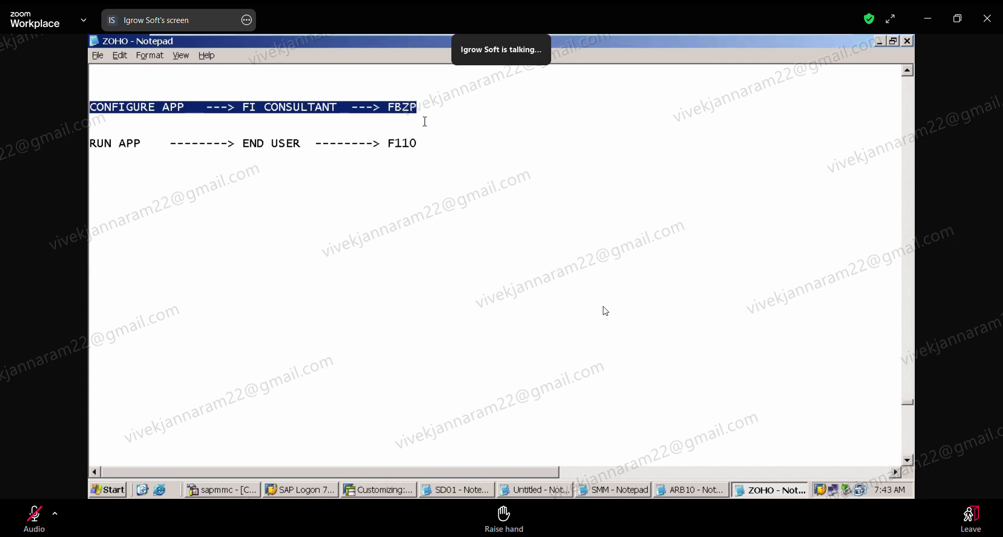
pyautogui.moveTo(425, 144); pyautogui.dragTo(416, 96)
pyautogui.click(623, 435)
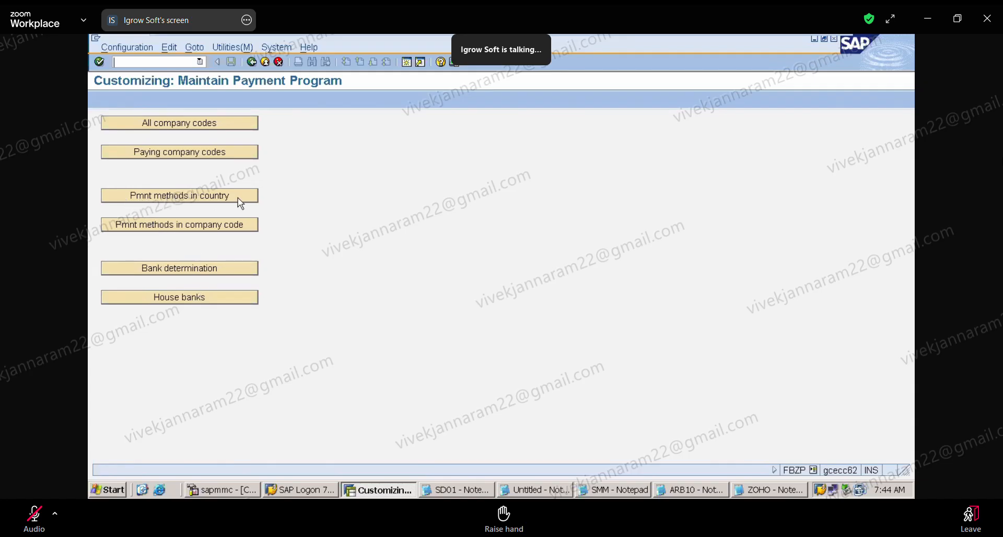
# In the ZOHO notes in Notepad, add the heading "APP CONFIGURATION : FBZP :" below the configure and run lines.
pyautogui.click(758, 490)
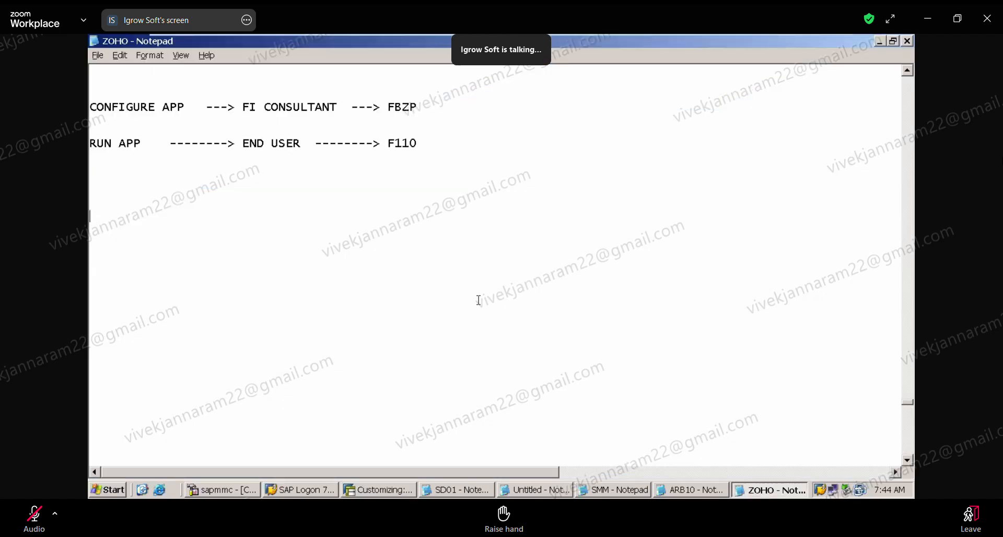
pyautogui.click(187, 211)
pyautogui.write('APP CONFIGURATI')
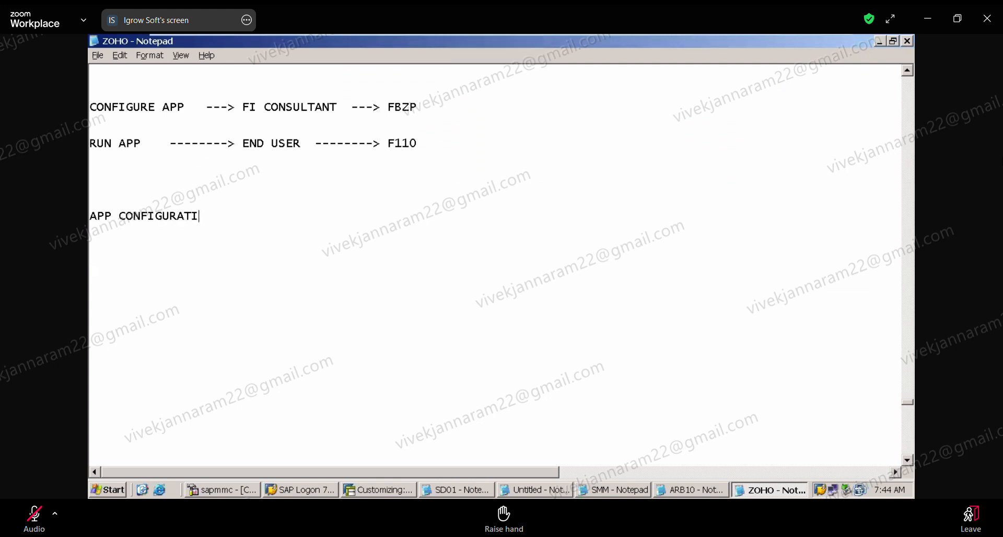
pyautogui.write('ON : FBZP ')
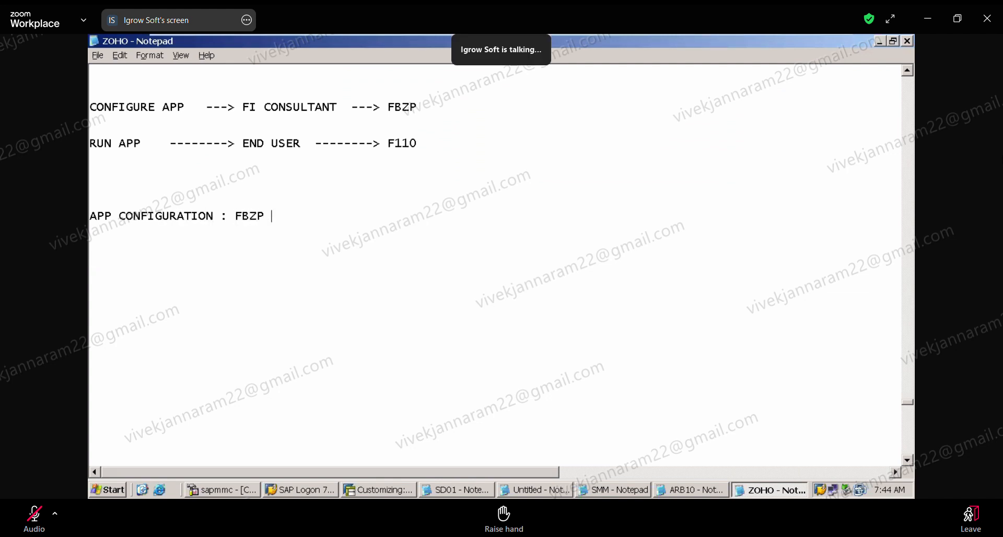
pyautogui.write(':')
pyautogui.press('Return')
pyautogui.press('Return')
# Add the first configuration item "1) PAYMENT METHODS IN COUNTRY :" under the heading.
pyautogui.write('1) PAYMENT METHODS ')
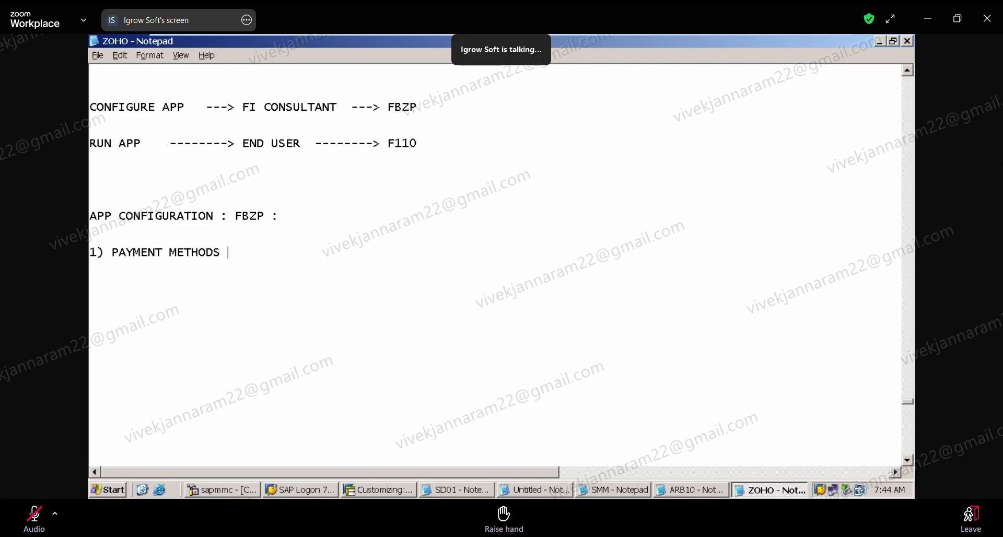
pyautogui.write('IN COUNTRY  :')
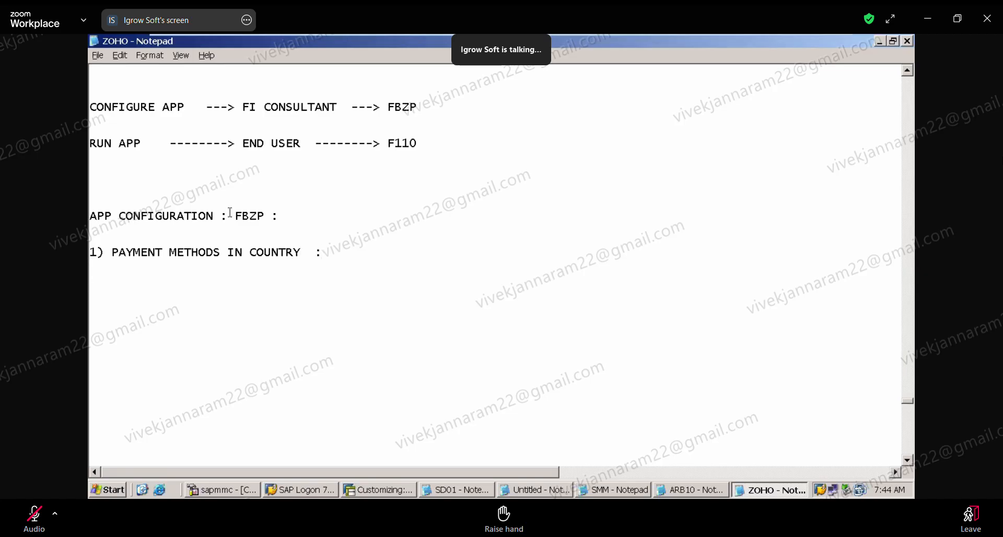
# Check the payment program options in SAP, and add "2) PAYMENT METHODS IN COMPANY CODE :" to the list in Notepad.
pyautogui.click(401, 491)
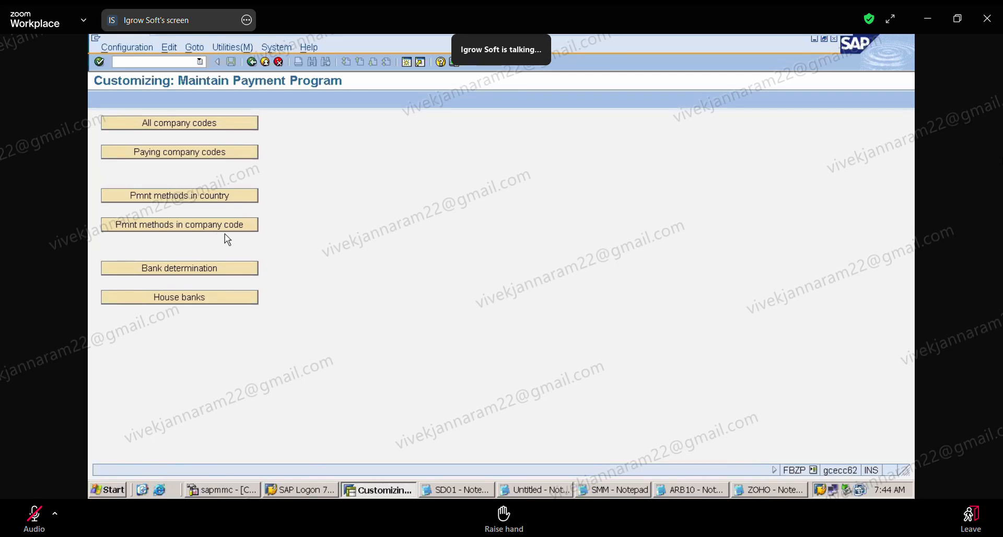
pyautogui.click(768, 489)
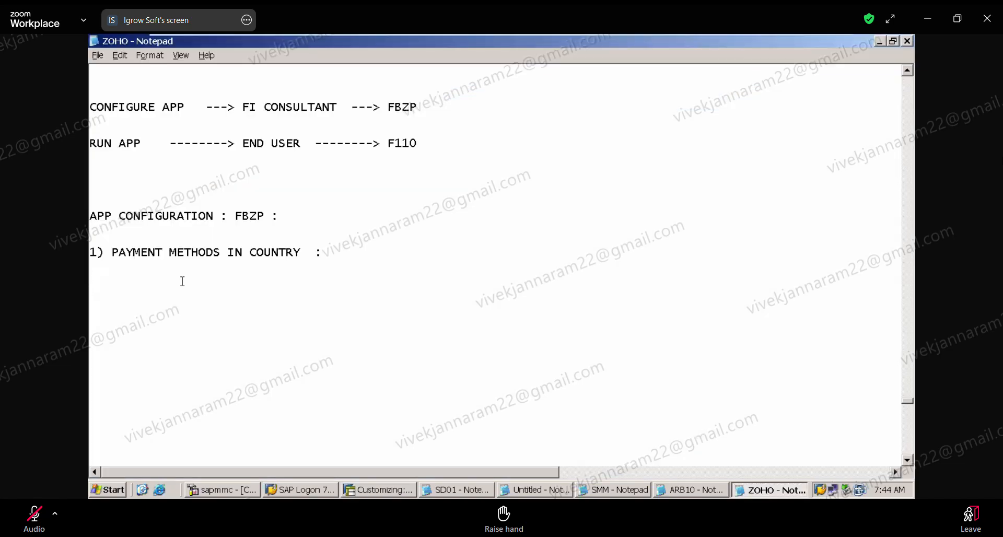
pyautogui.press('Return')
pyautogui.press('Return')
pyautogui.write('2')
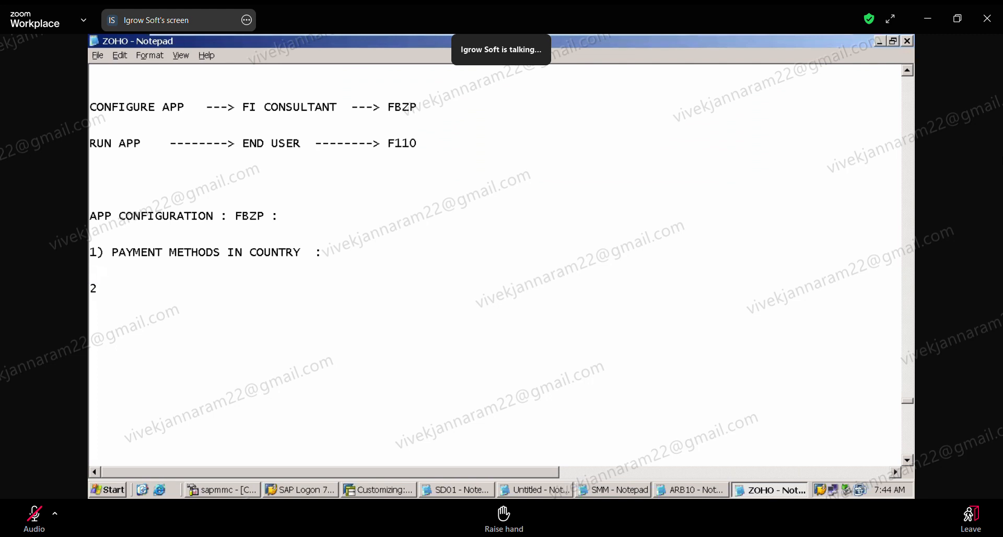
pyautogui.write(') PAYMENT METHODS')
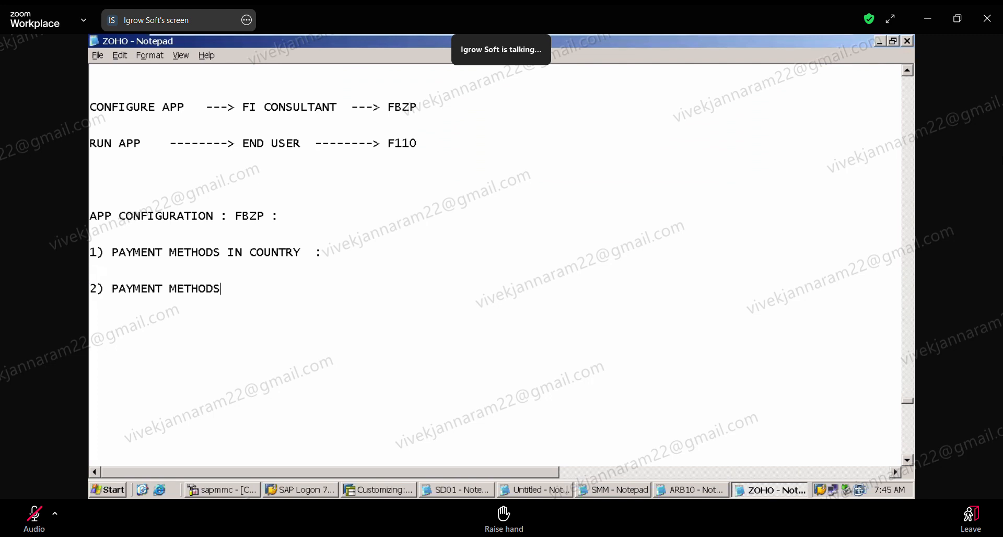
pyautogui.write(' IN CO.CD')
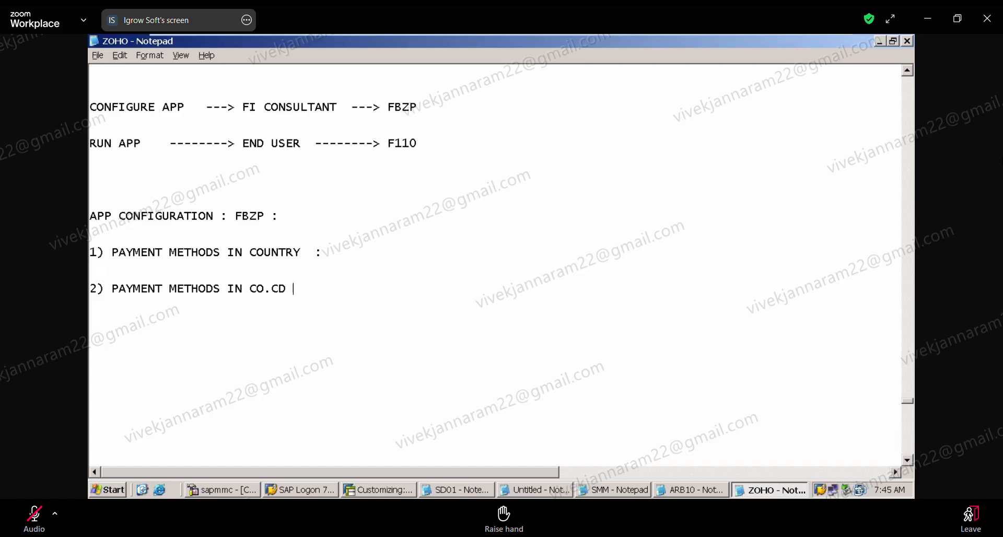
pyautogui.press('BackSpace')
pyautogui.press('BackSpace')
pyautogui.press('BackSpace')
pyautogui.press('BackSpace')
pyautogui.write('MPANY')
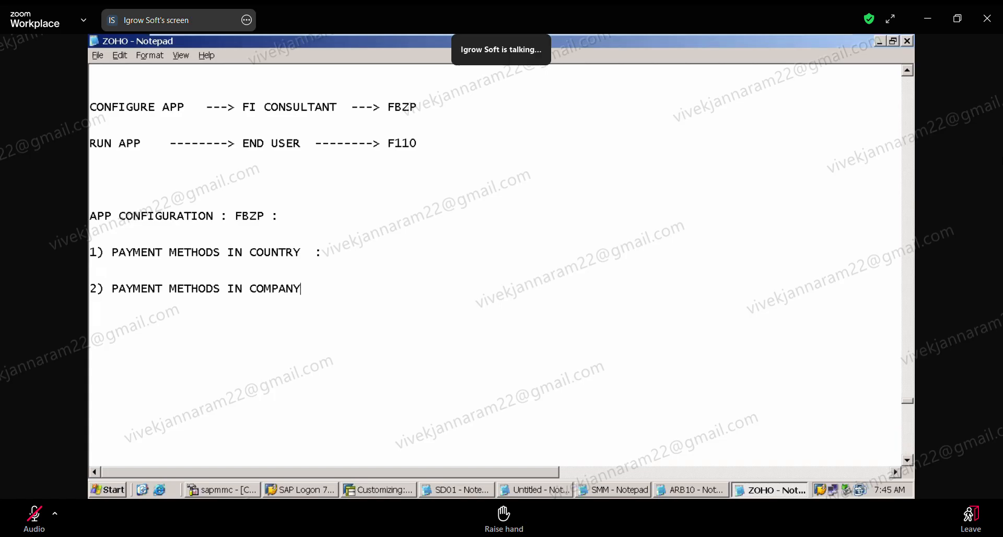
pyautogui.write(' CODE')
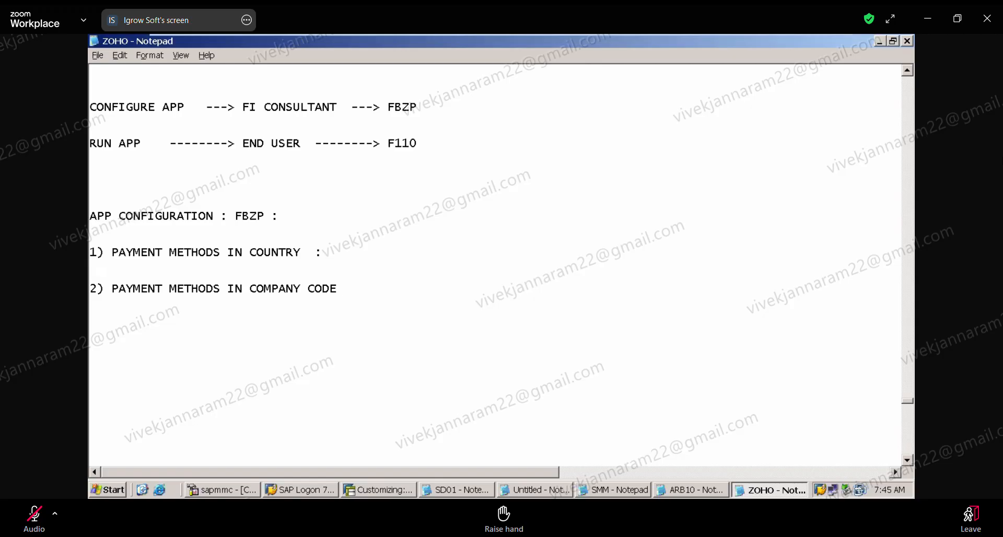
pyautogui.write(' :  3)')
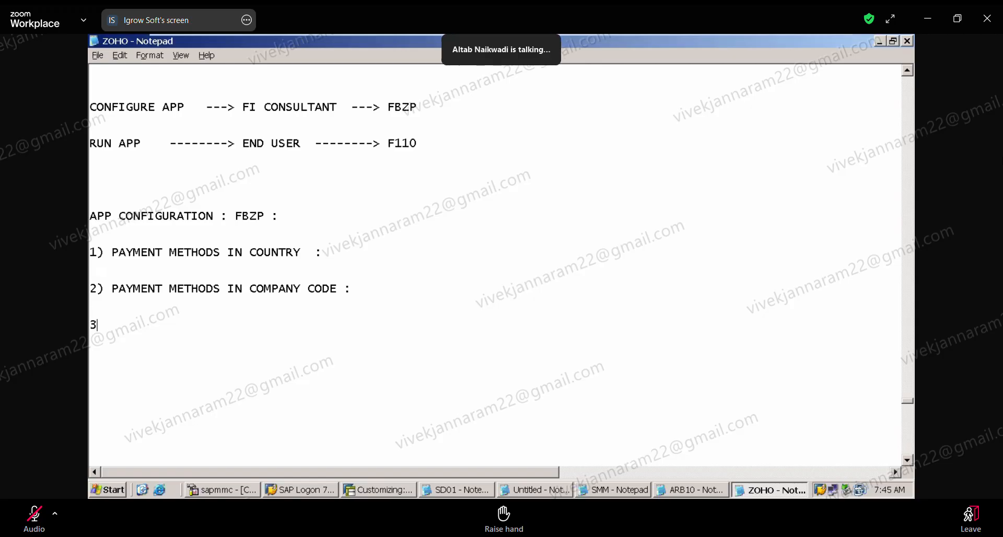
# Consult the payment program options in SAP again and add "3) PAYING COMPANY CODES :" as the third item in the Notepad list.
pyautogui.moveTo(793, 40)
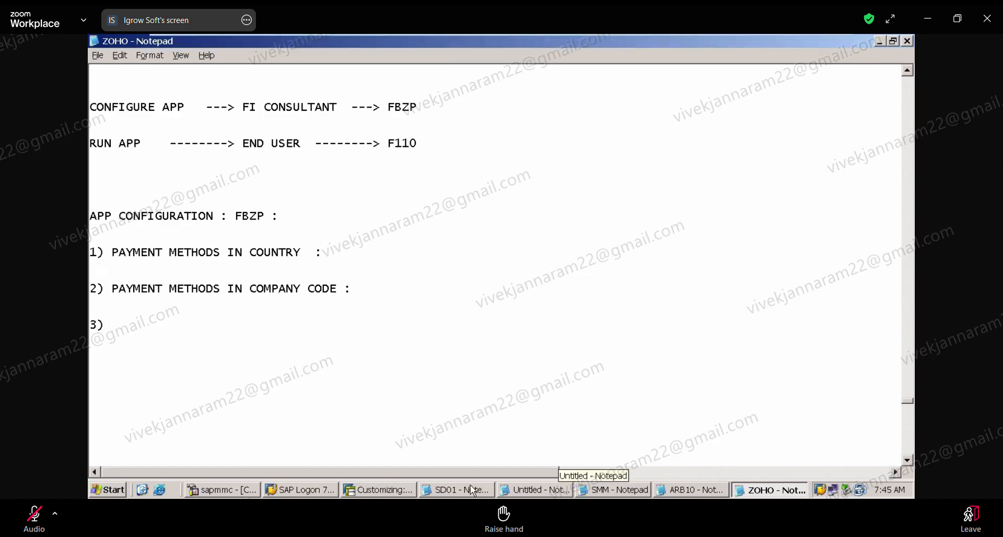
pyautogui.click(399, 490)
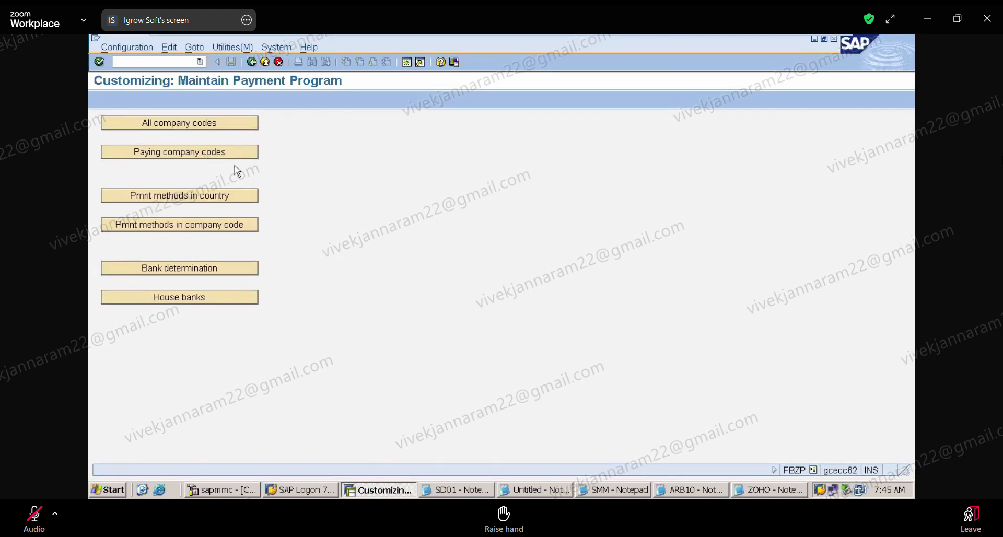
pyautogui.click(756, 492)
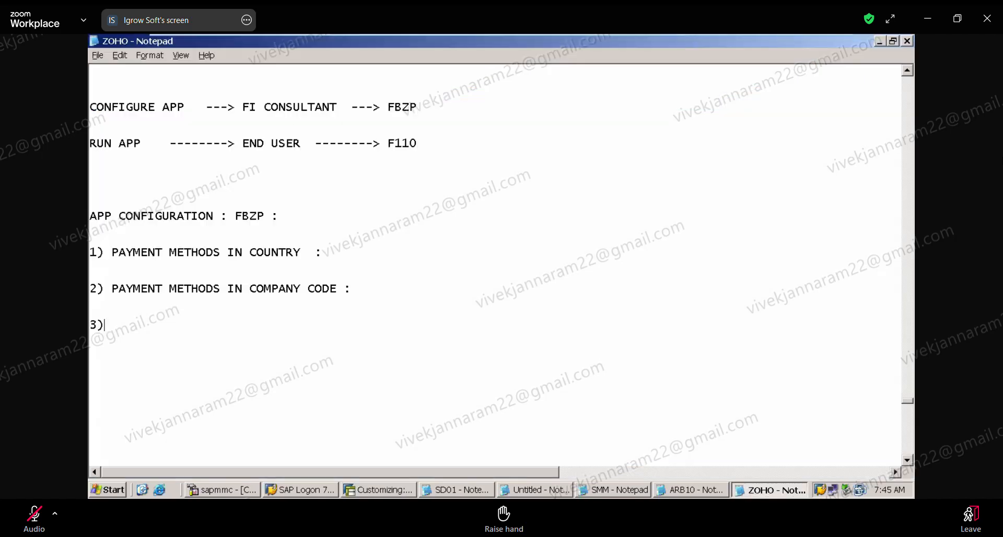
pyautogui.write('PAYING OC')
pyautogui.press('BackSpace')
pyautogui.press('BackSpace')
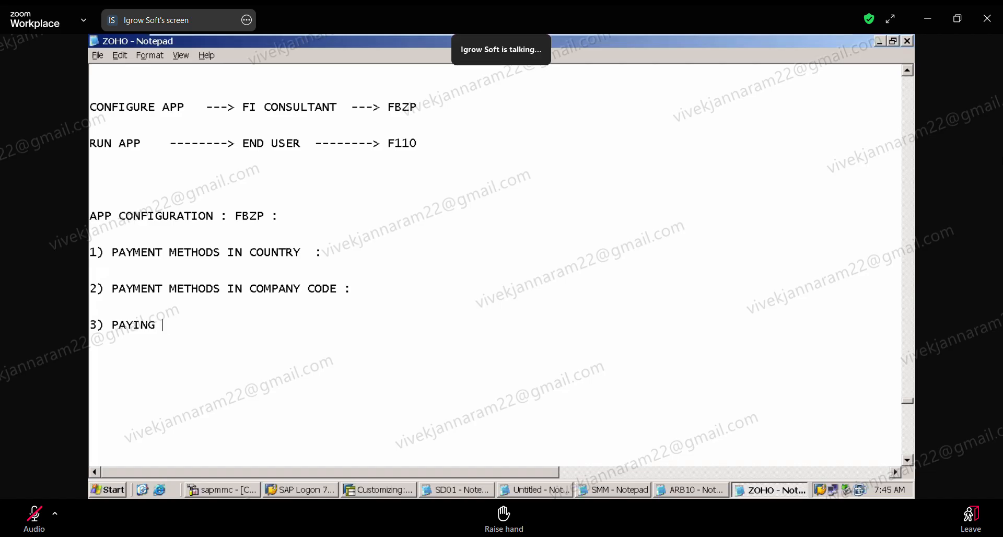
pyautogui.write('COMPANY CODES ')
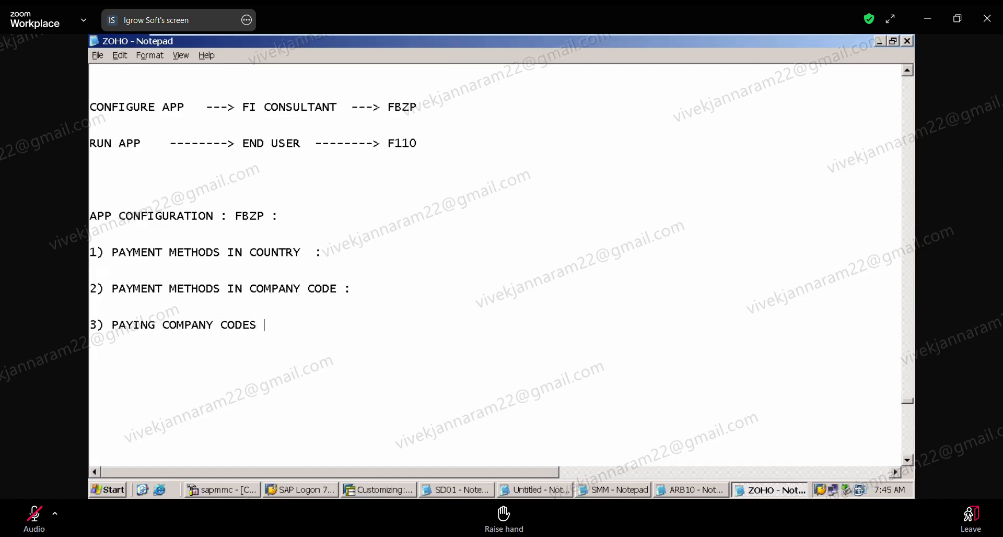
pyautogui.write(':')
# Add the fourth configuration item "4) ALL COMPANY CODES :" to the list.
pyautogui.press('Return')
pyautogui.write('4)')
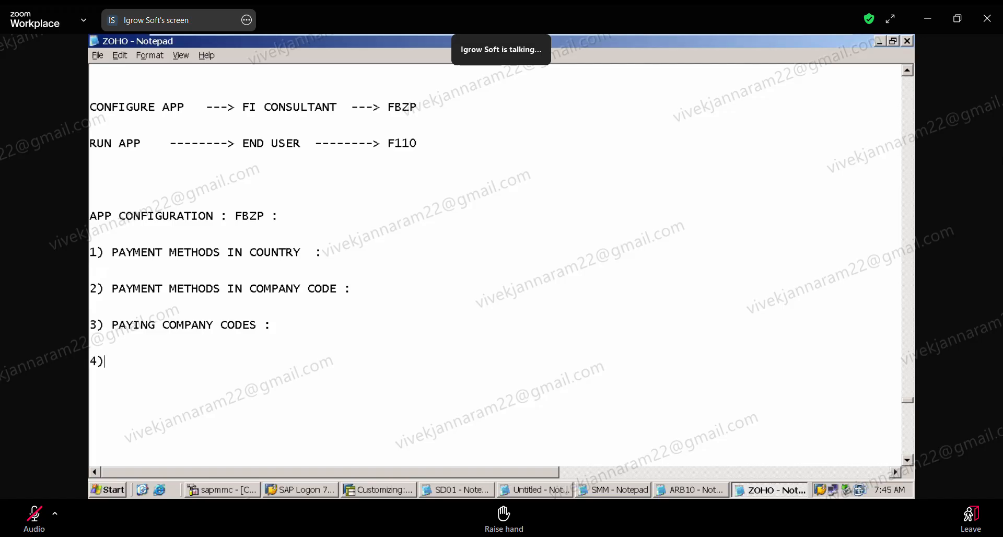
pyautogui.write(' ALL COMPANY CODES')
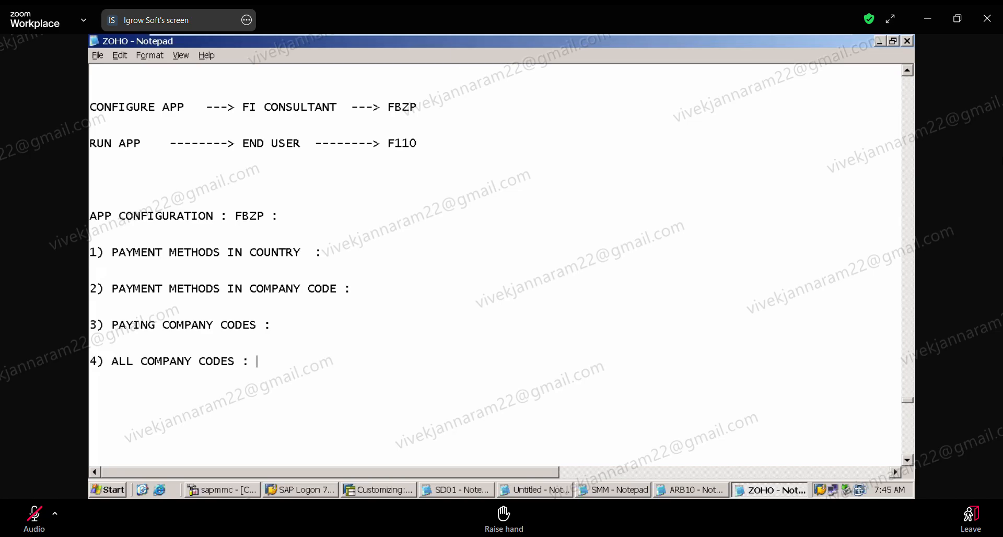
pyautogui.write(' :')
pyautogui.press('Return')
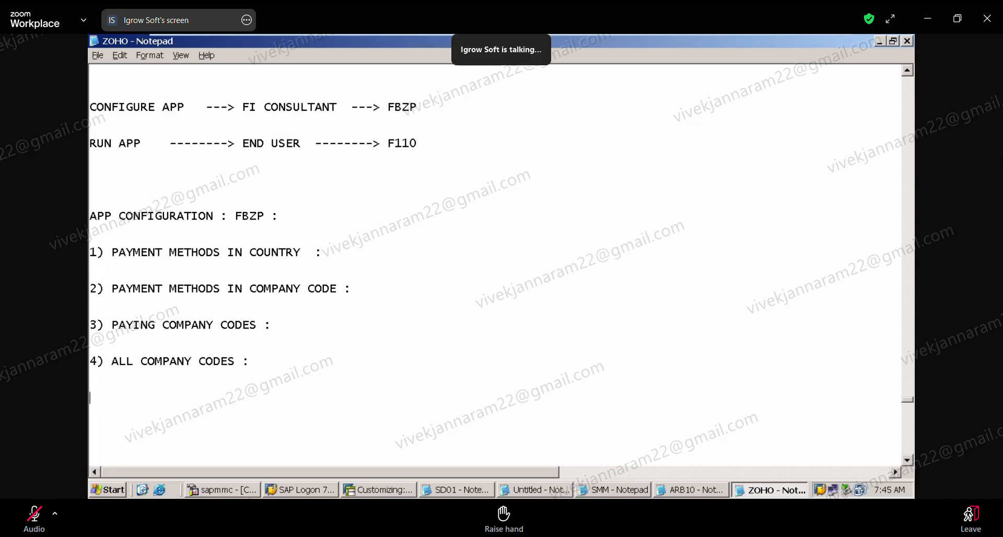
# Add the fifth configuration item "5) HOUSE BANKS" to the list.
pyautogui.write('5)')
pyautogui.write('HOUSE BANKS')
pyautogui.press('Return')
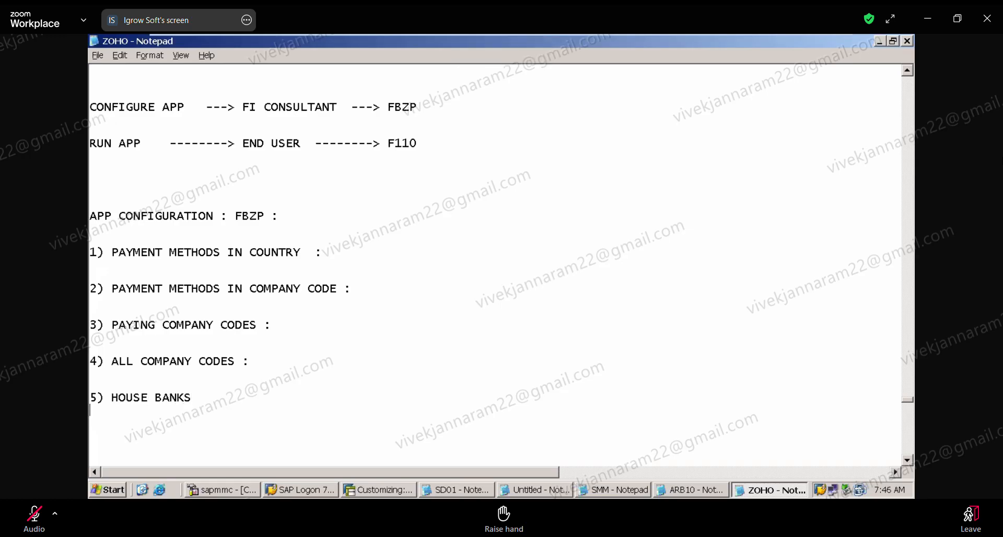
# Add the sixth item "6) BANK DETERMINATION :" and append a colon to the HOUSE BANKS item.
pyautogui.write('6)')
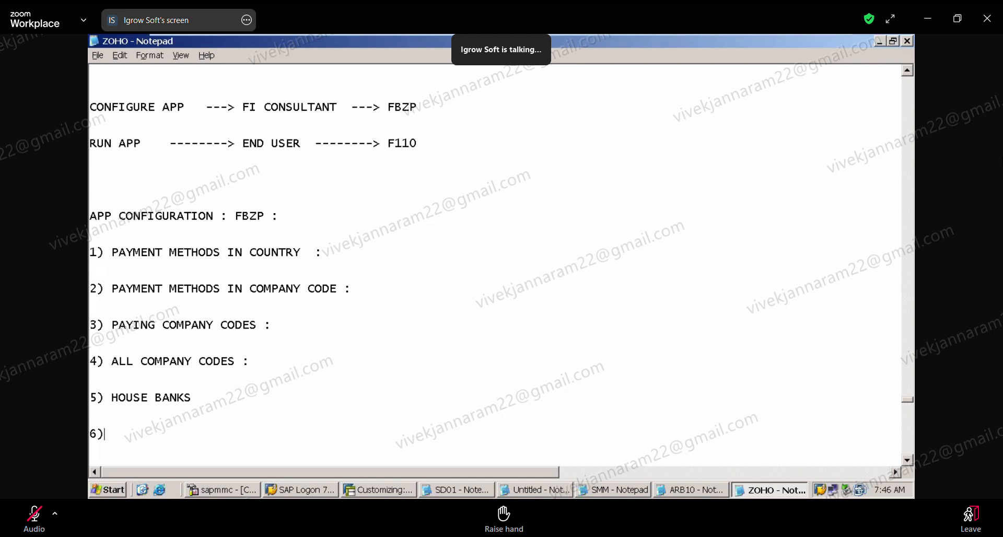
pyautogui.write(' BANK DETERMI')
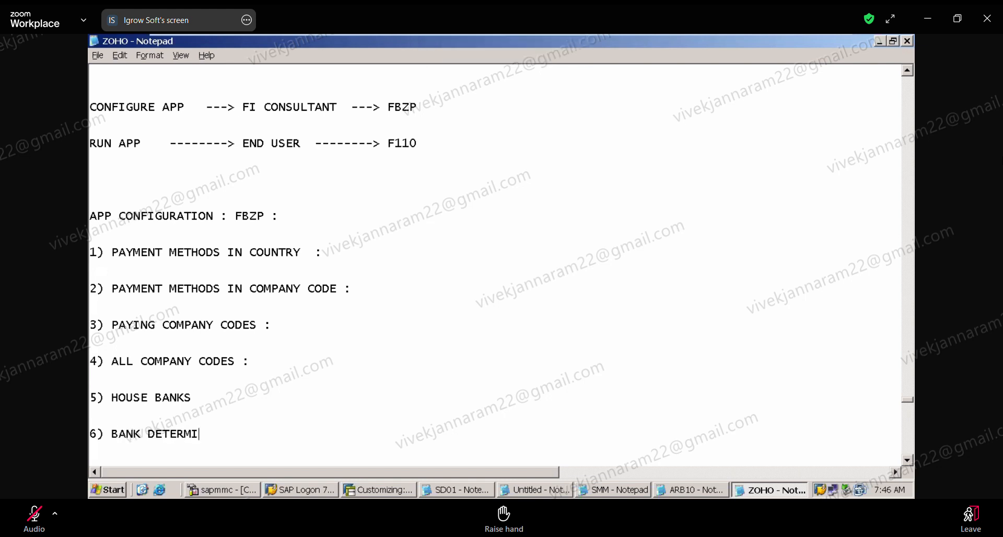
pyautogui.write('NATION :')
pyautogui.click(225, 397)
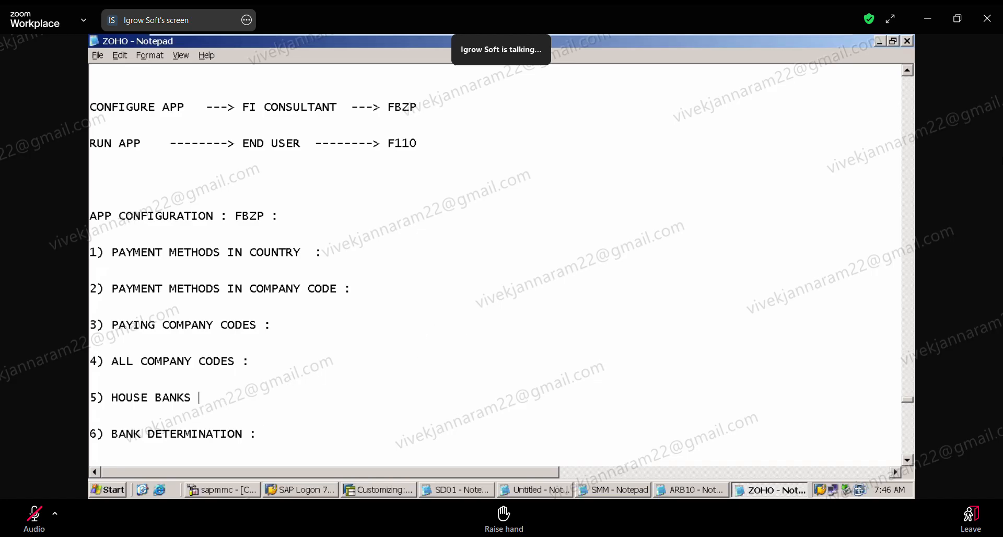
pyautogui.write(':')
# Review the six FBZP configuration items, highlighting the payment methods in company code and in country.
pyautogui.click(361, 279)
pyautogui.hotkey('shift', 'Home')
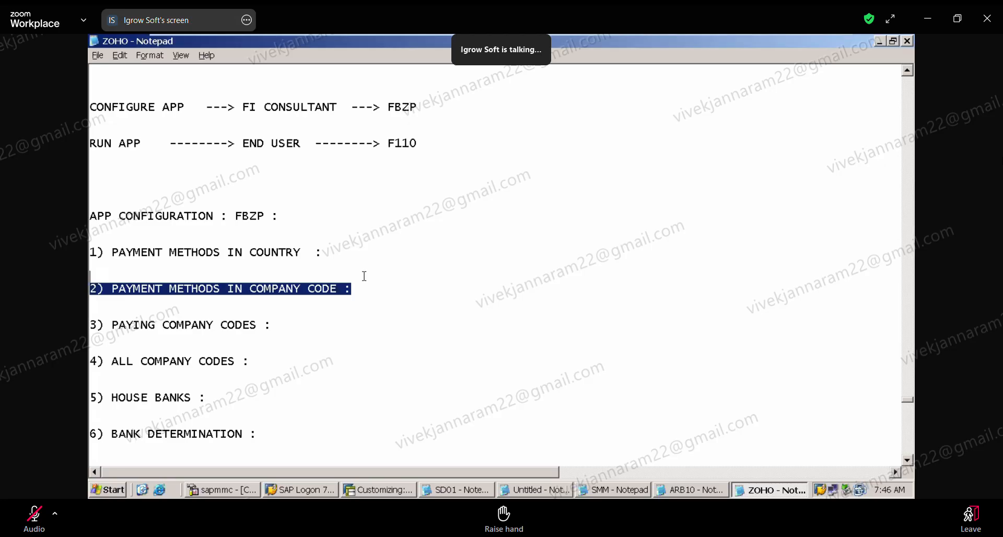
pyautogui.click(331, 254)
pyautogui.hotkey('shift', 'Home')
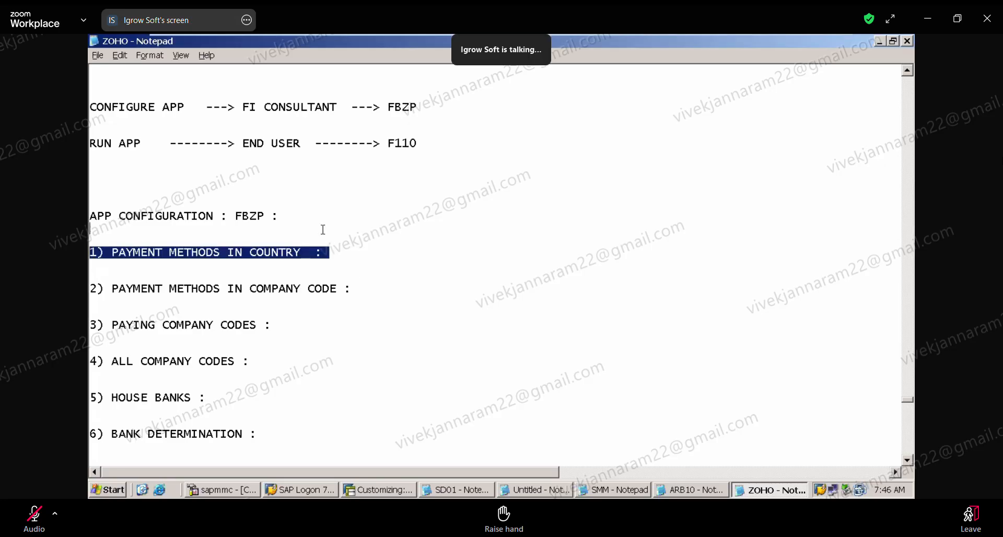
pyautogui.click(413, 302)
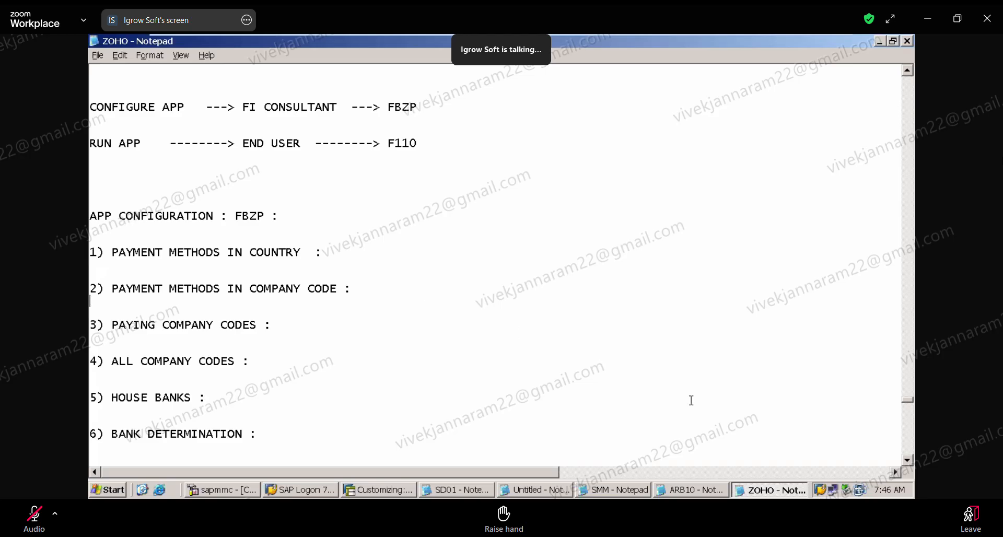
pyautogui.click(912, 461)
pyautogui.click(912, 460)
pyautogui.click(911, 460)
pyautogui.click(911, 461)
pyautogui.click(911, 461)
pyautogui.click(911, 461)
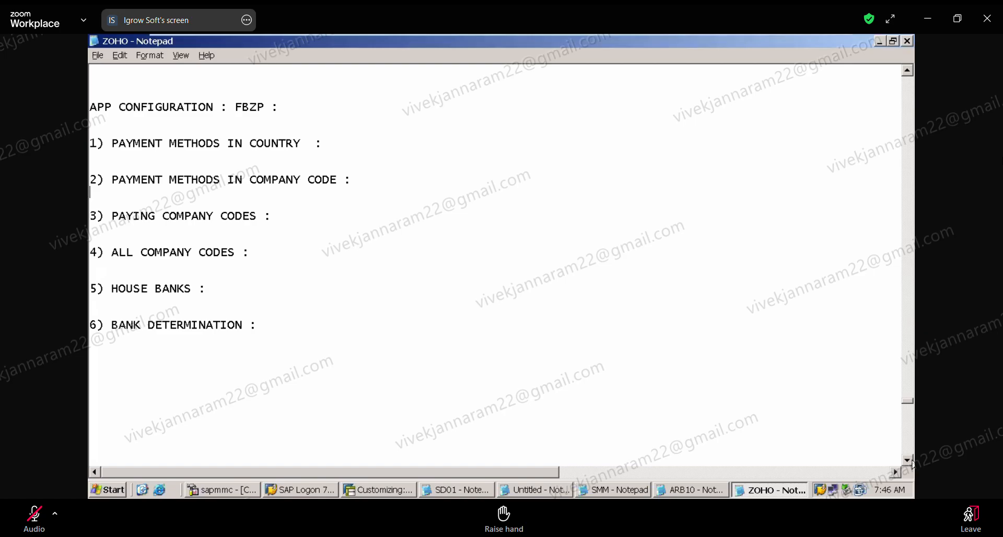
pyautogui.moveTo(815, 42)
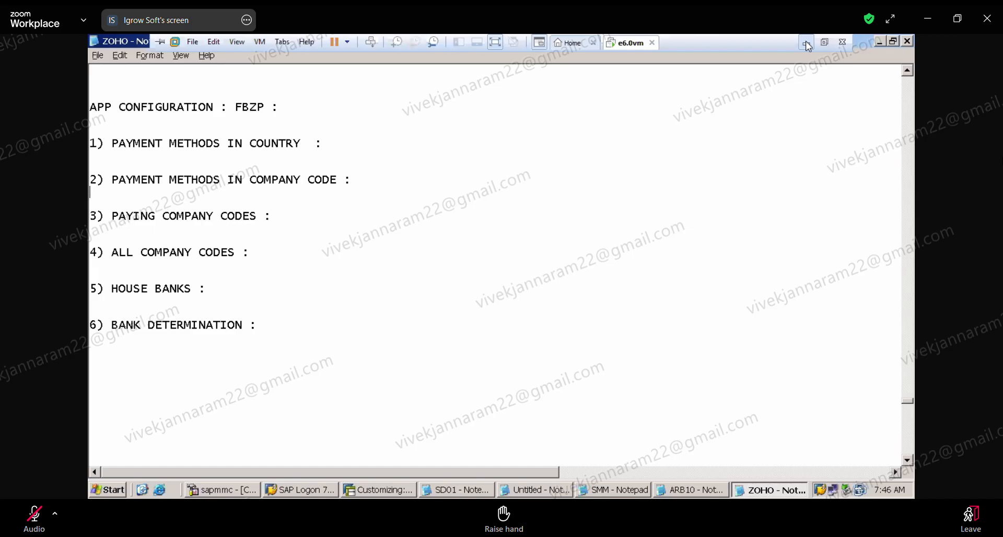
pyautogui.click(430, 373)
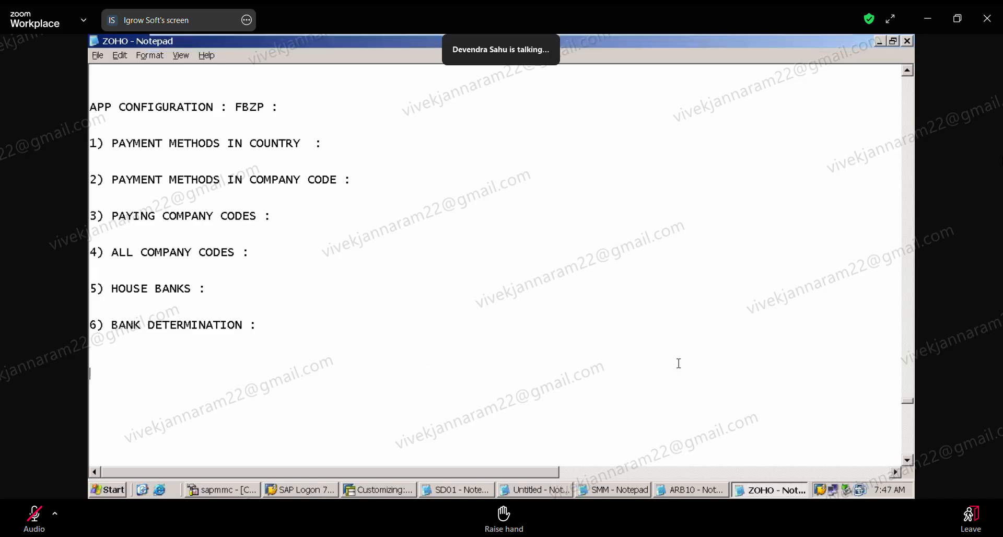
# Remove the blank lines between the CONFIGURE APP and RUN APP notes and shorten the gap above the APP CONFIGURATION heading.
pyautogui.moveTo(907, 410); pyautogui.dragTo(908, 406)
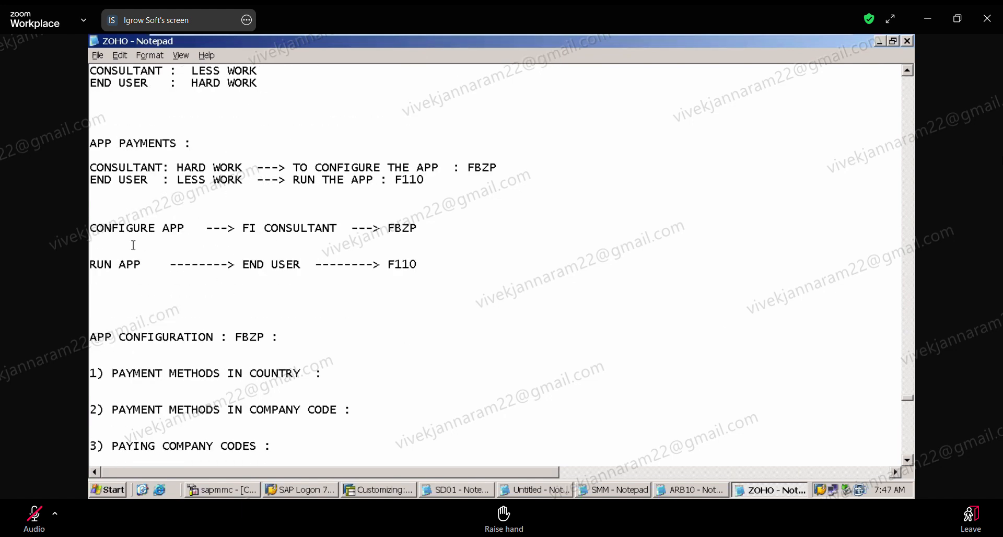
pyautogui.press('Delete')
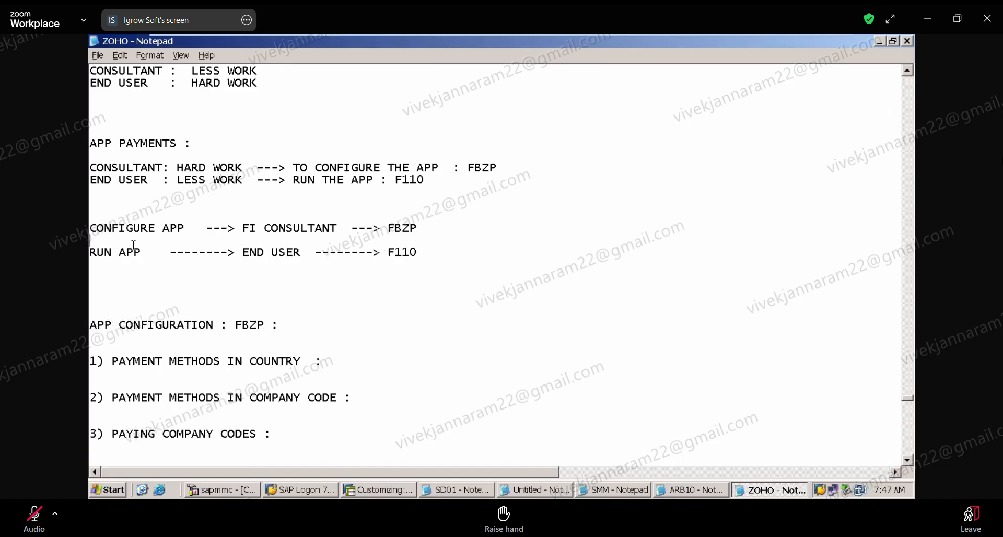
pyautogui.press('Delete')
# Tighten the FBZP configuration list to one blank line between its heading and each of the six items.
pyautogui.press('Delete')
pyautogui.press('Delete')
pyautogui.press('Delete')
pyautogui.press('Delete')
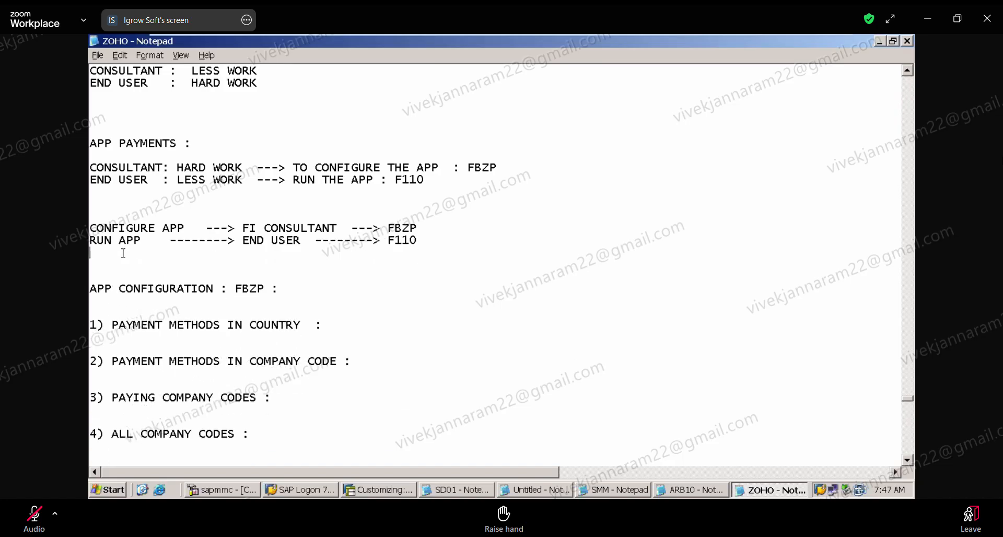
pyautogui.press('Return')
pyautogui.press('Return')
pyautogui.press('Delete')
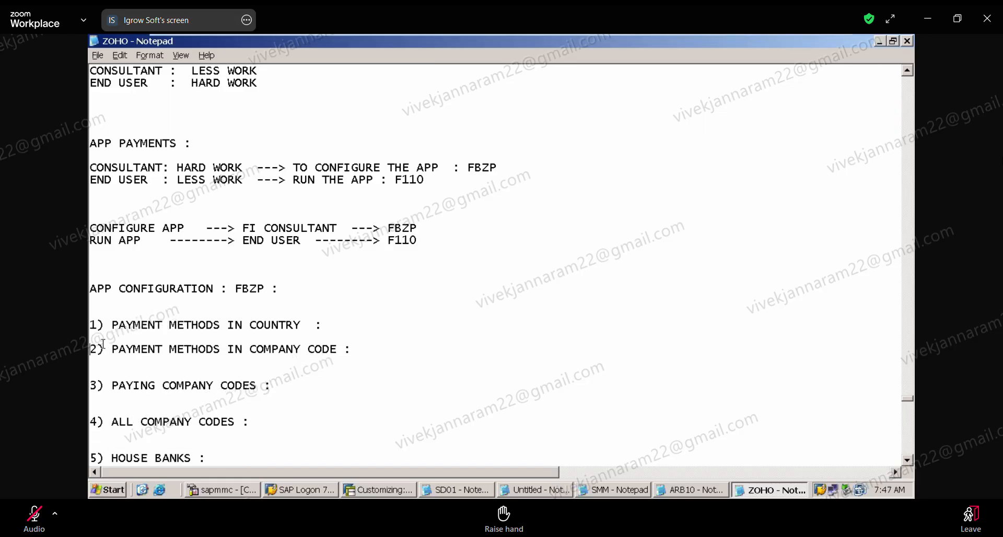
pyautogui.click(97, 361)
pyautogui.press('Delete')
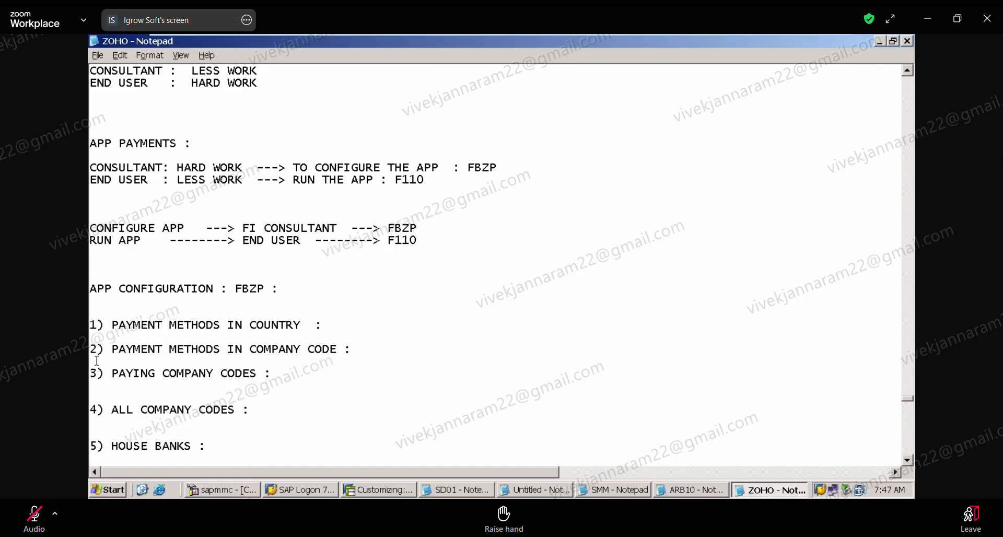
pyautogui.click(97, 395)
pyautogui.press('Delete')
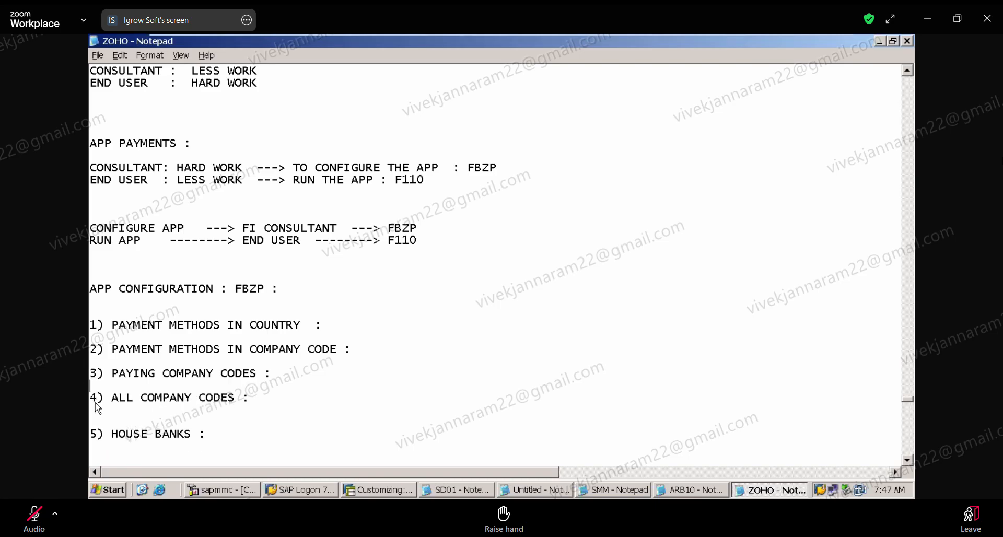
pyautogui.click(99, 415)
pyautogui.press('Delete')
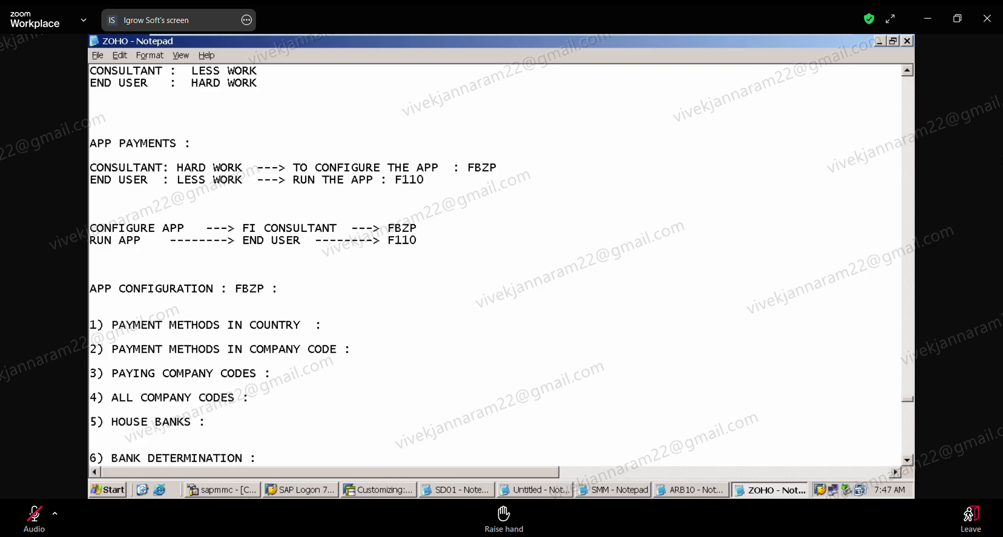
pyautogui.click(92, 433)
pyautogui.press('Delete')
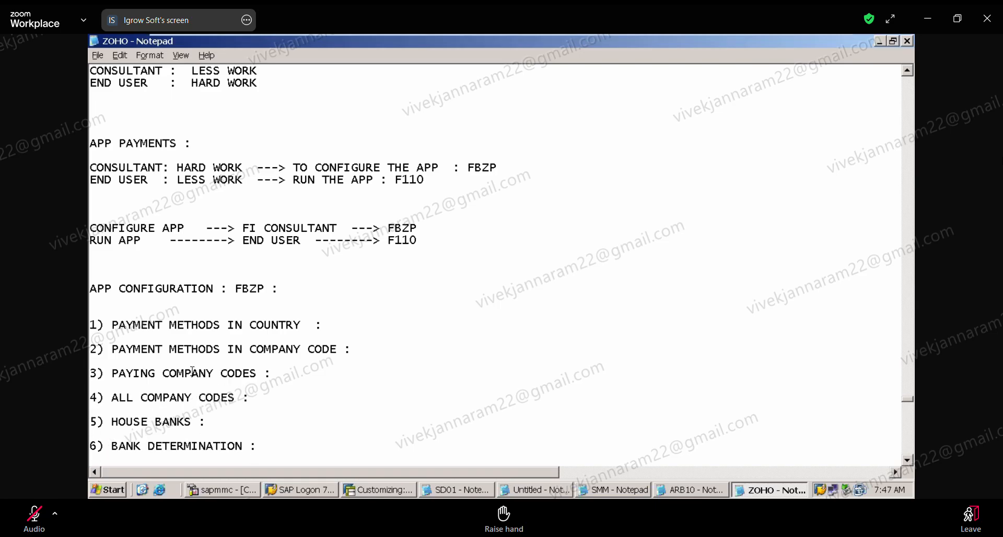
pyautogui.click(112, 304)
pyautogui.press('Delete')
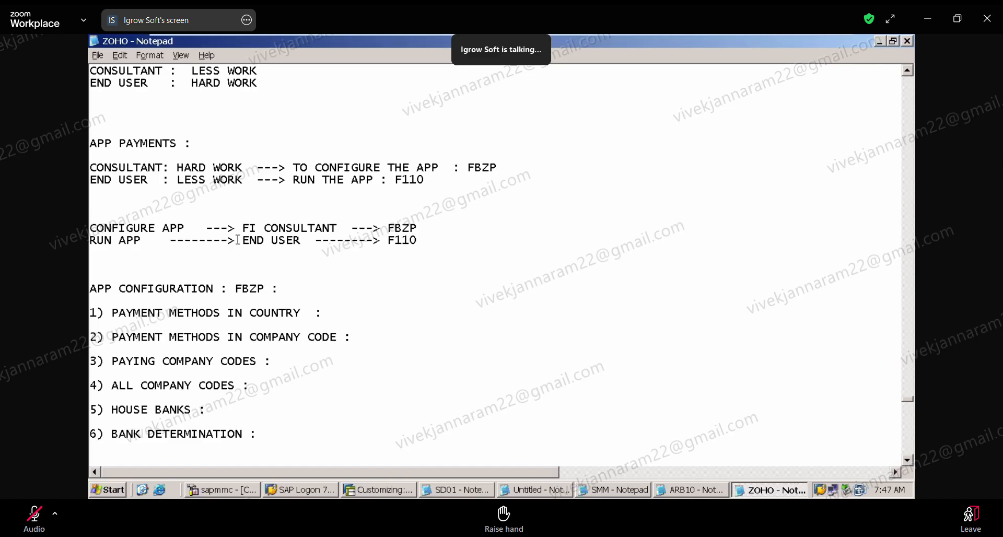
# Remove surplus blank lines above the CONFIGURE APP note and around the APP PAYMENTS heading.
pyautogui.click(191, 211)
pyautogui.press('Delete')
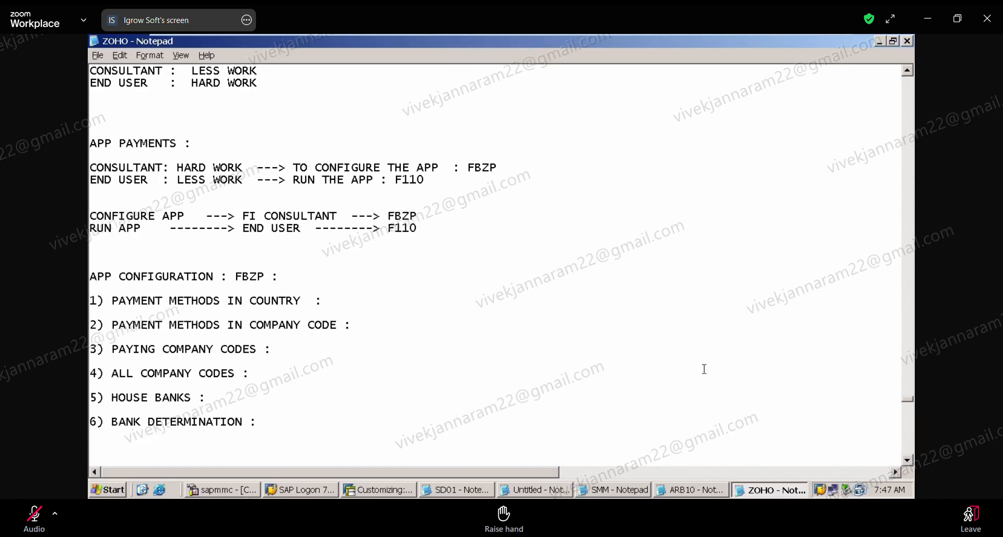
pyautogui.click(909, 459)
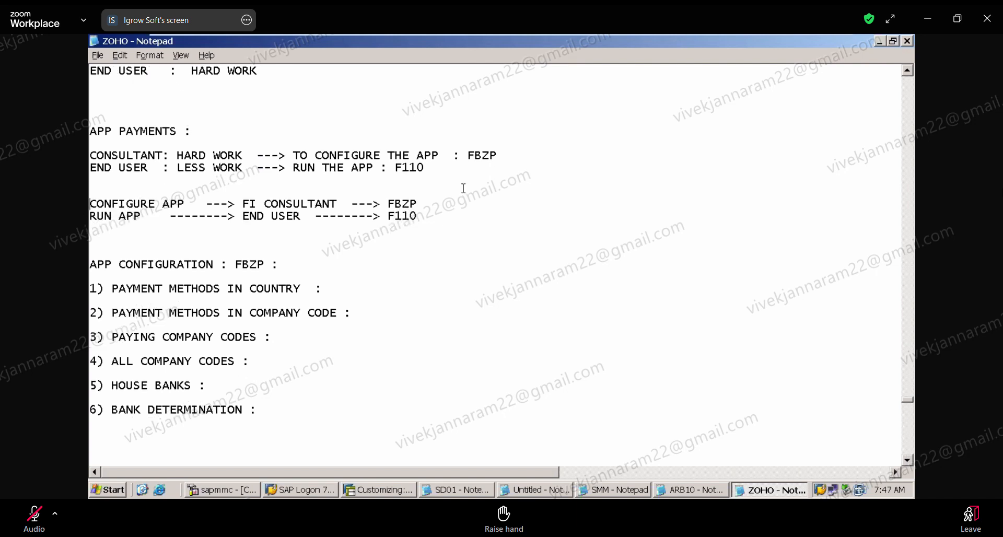
pyautogui.click(128, 95)
pyautogui.press('Delete')
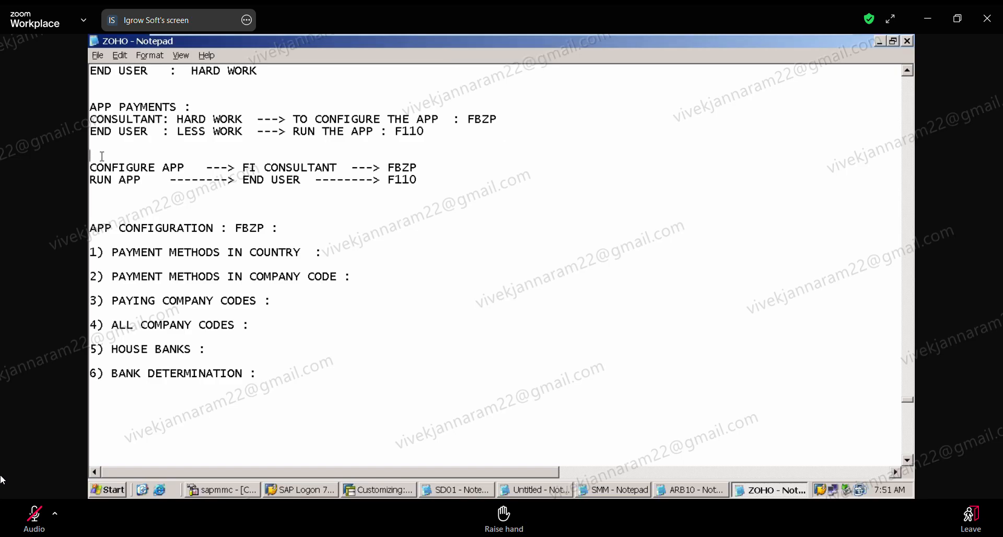
# Switch to the SAP payment program customizing and open the payment methods in country.
pyautogui.moveTo(198, 38)
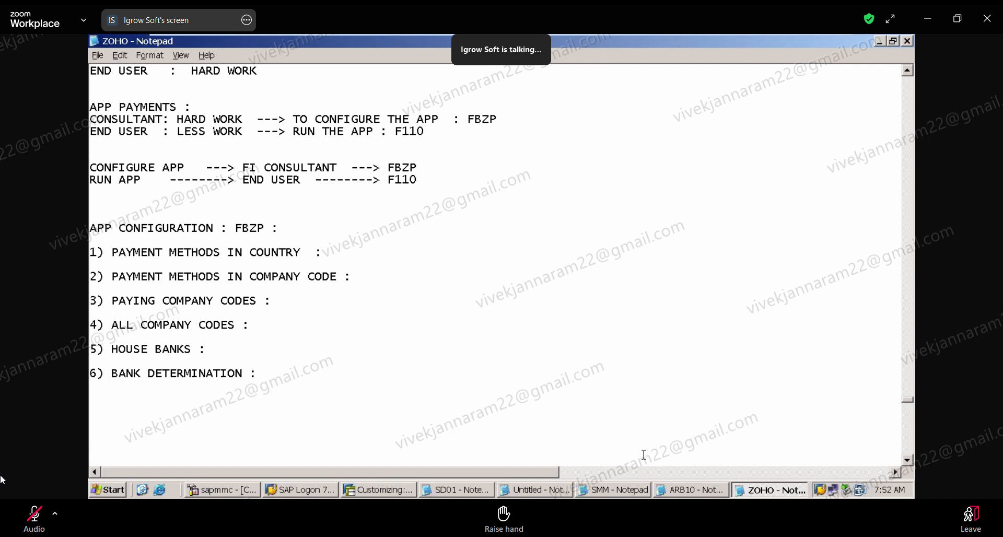
pyautogui.click(398, 487)
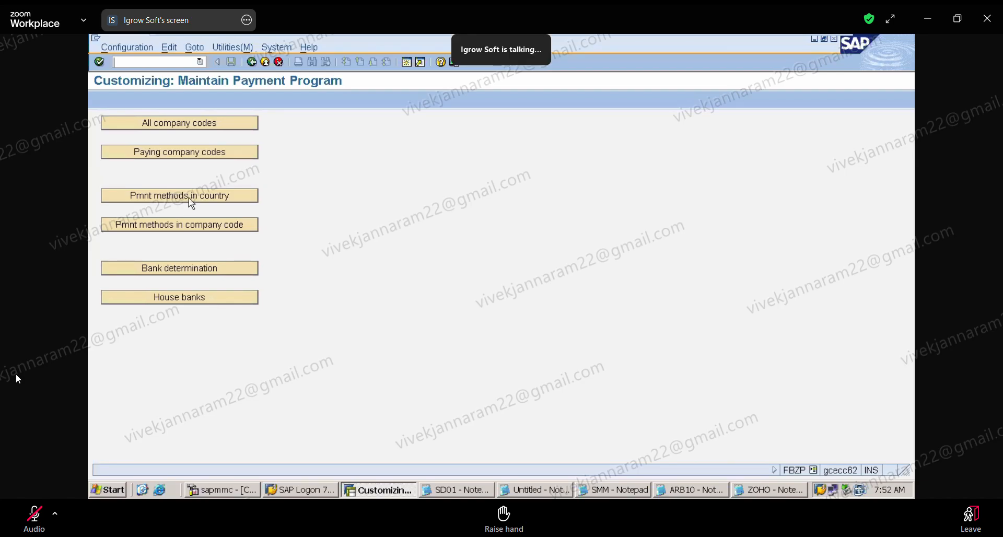
pyautogui.click(190, 198)
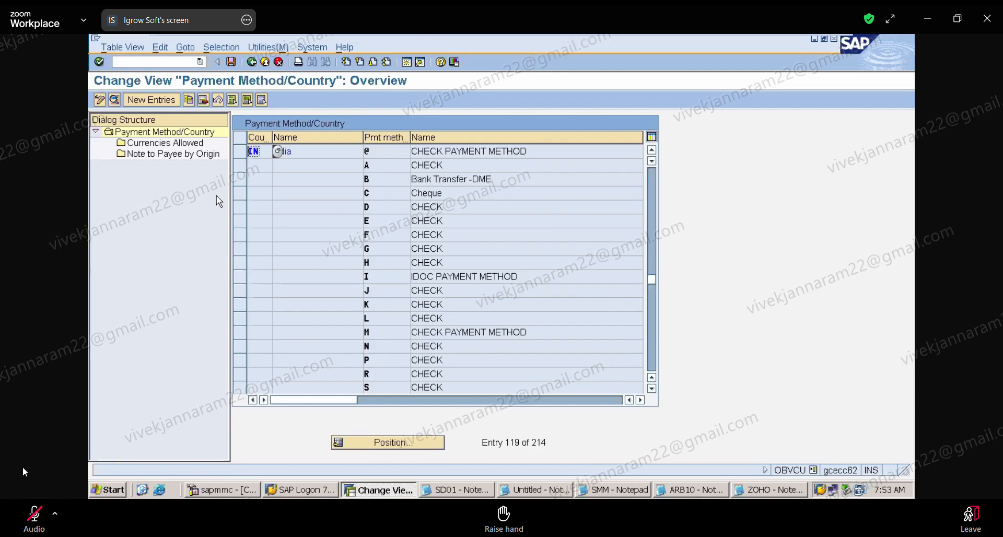
pyautogui.click(31, 519)
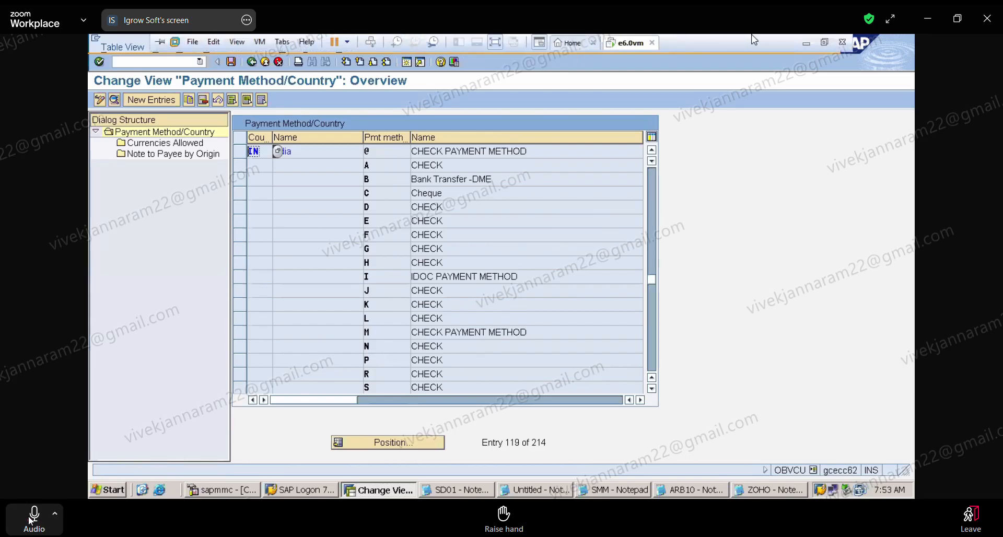
pyautogui.click(30, 519)
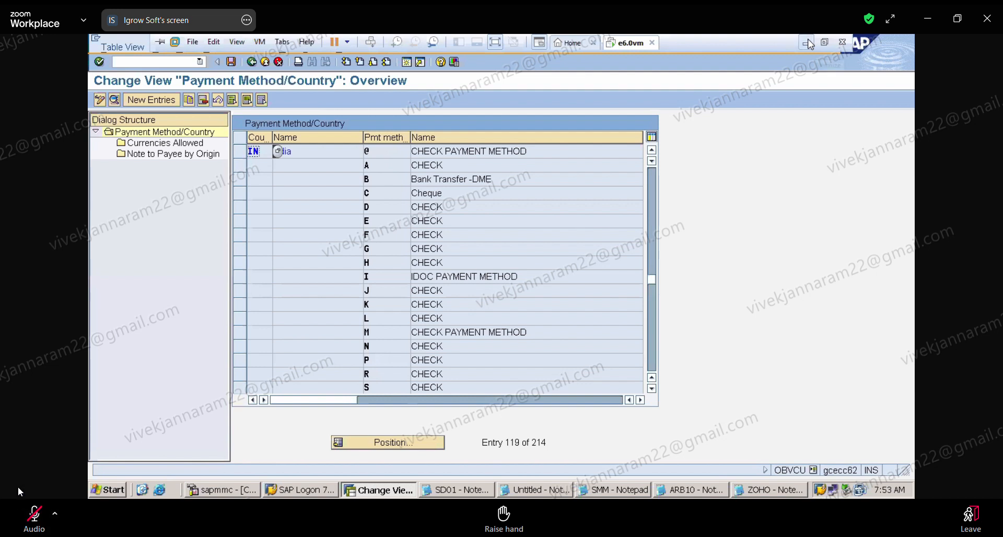
pyautogui.click(22, 522)
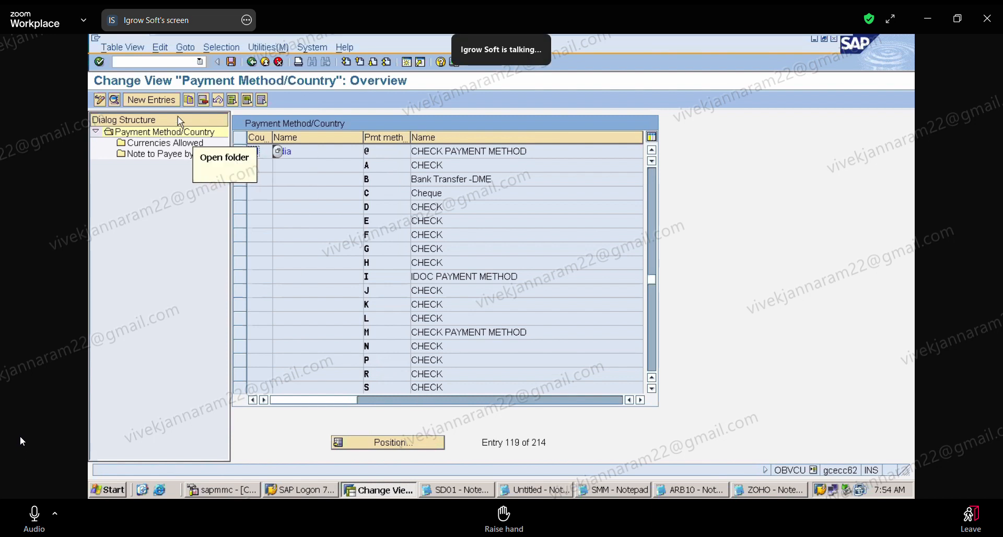
# Create a new payment method entry for country IN with payment method A and the description CHECK.
pyautogui.click(163, 100)
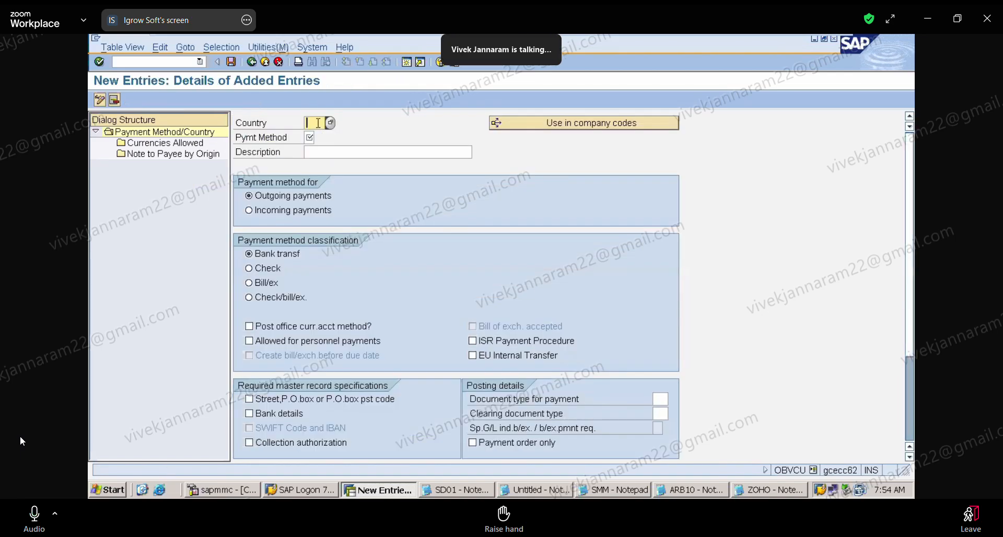
pyautogui.write('IN')
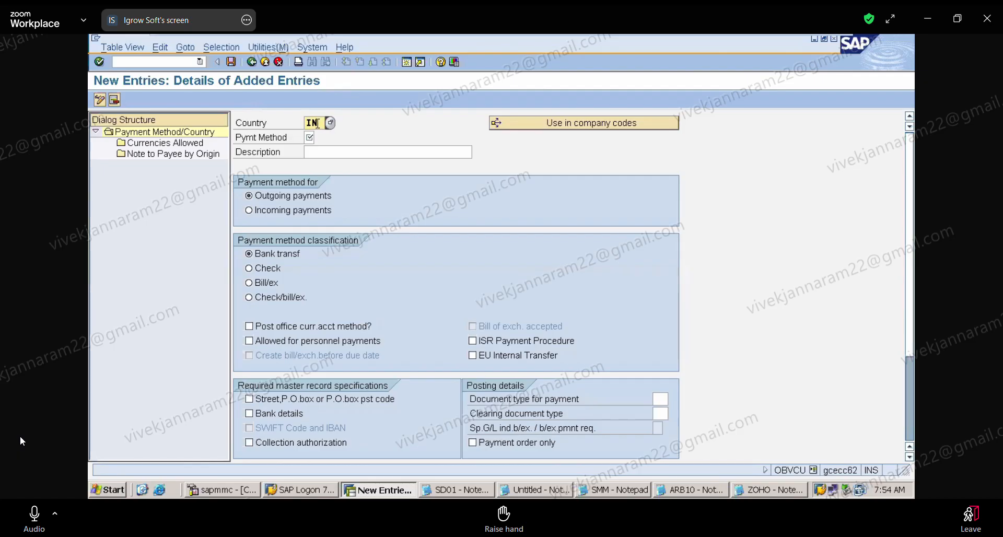
pyautogui.click(307, 139)
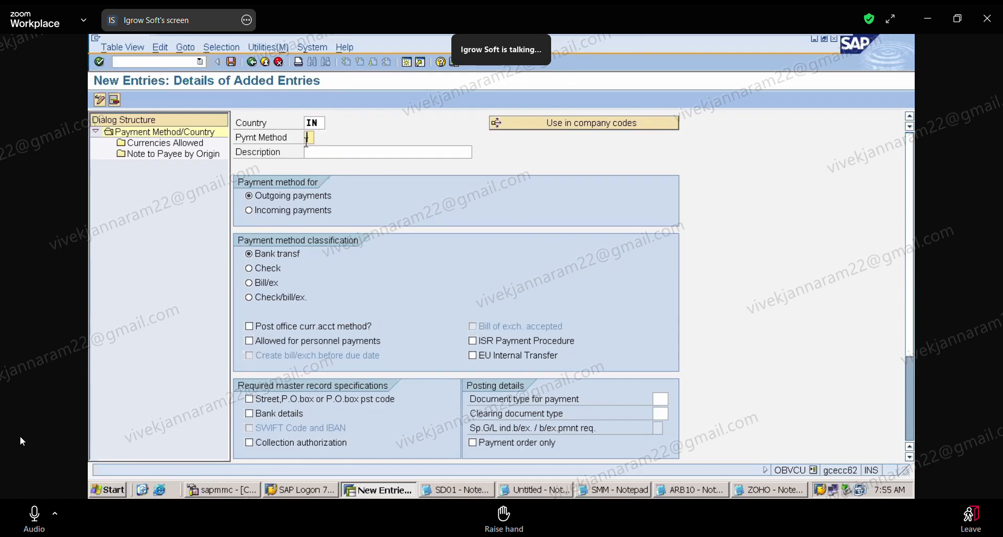
pyautogui.write('A')
pyautogui.click(323, 155)
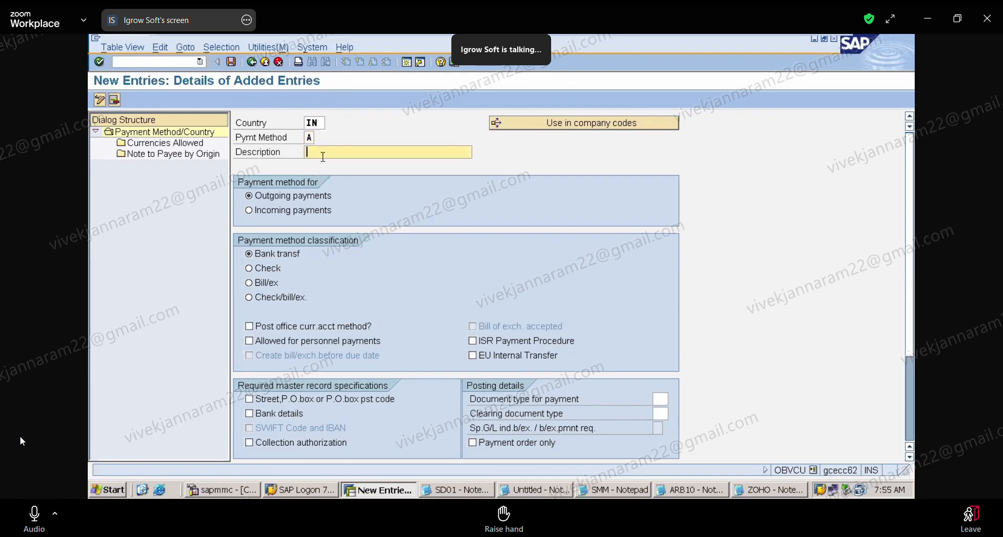
pyautogui.write('CHEC')
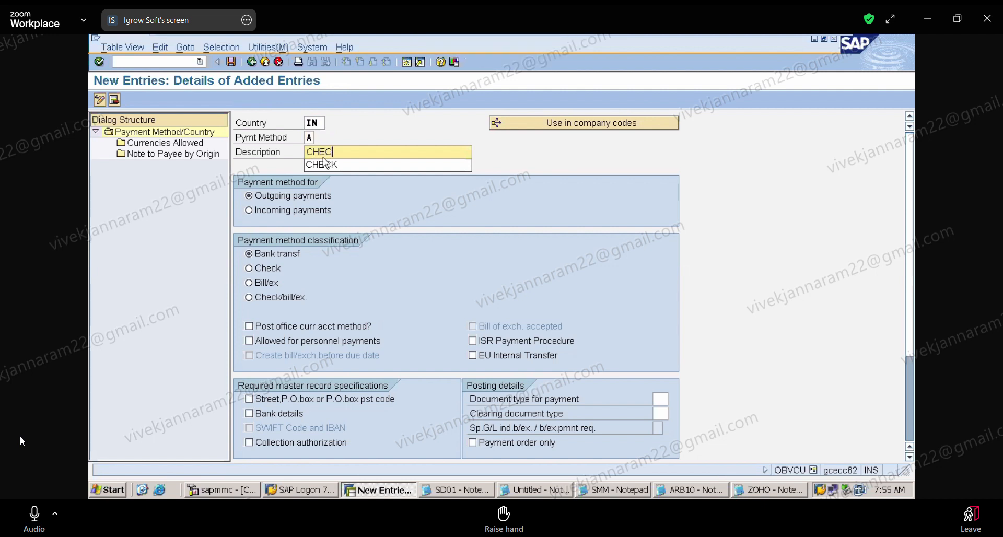
pyautogui.click(325, 164)
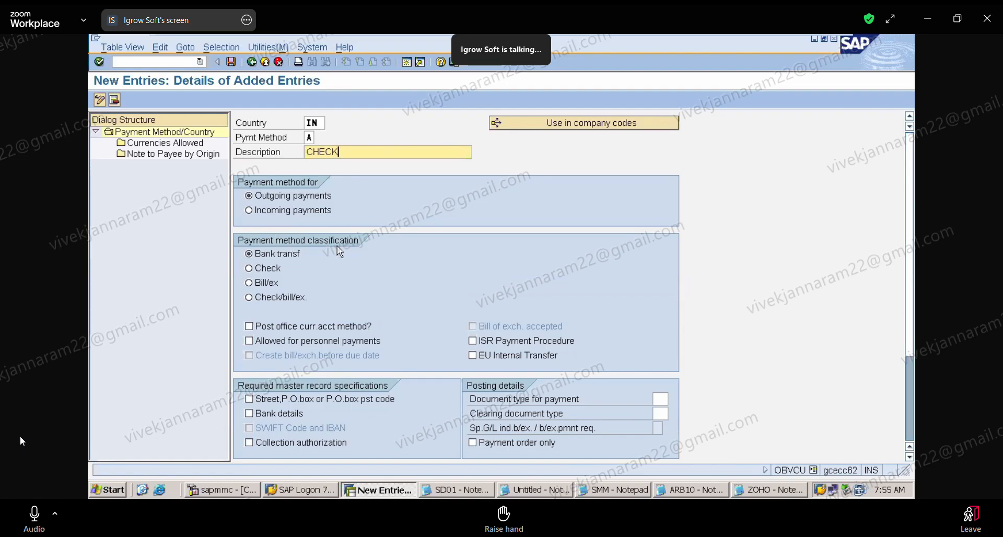
# Classify the payment method as Check, allow it for personnel payments, and require the street, P.O. box or P.O. box postal code.
pyautogui.click(252, 269)
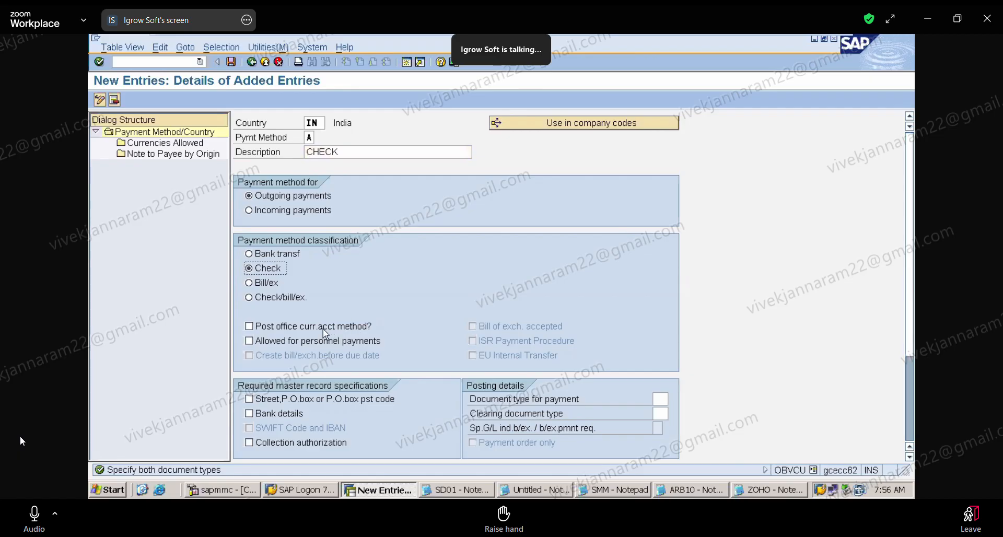
pyautogui.click(249, 341)
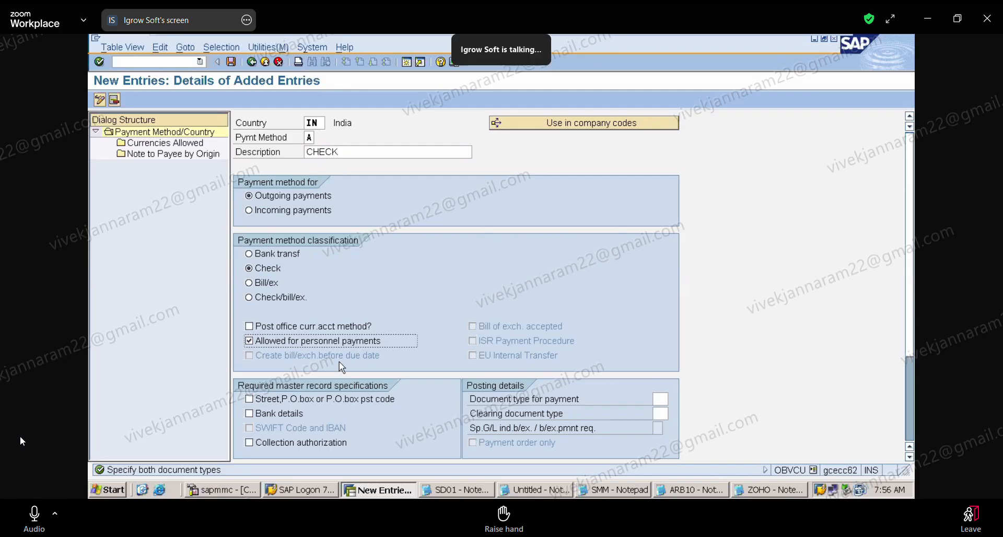
pyautogui.click(253, 401)
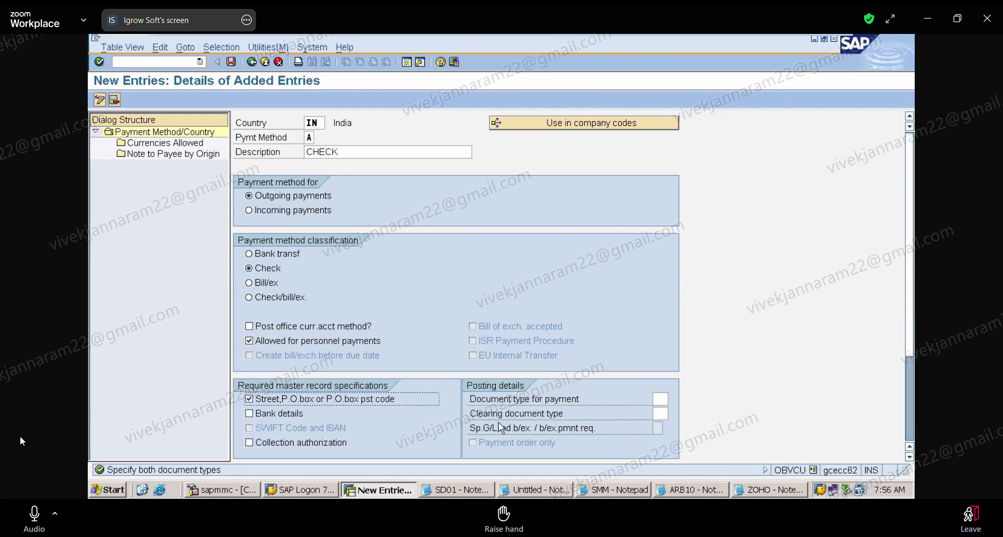
# Set the document type for payment to ZP and the clearing document type to ZV.
pyautogui.click(662, 402)
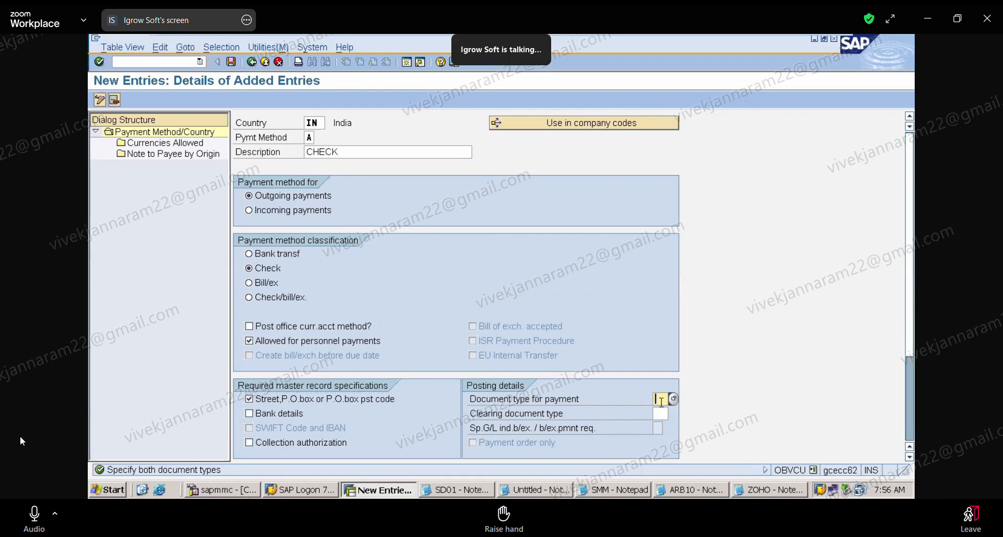
pyautogui.click(666, 413)
pyautogui.click(662, 414)
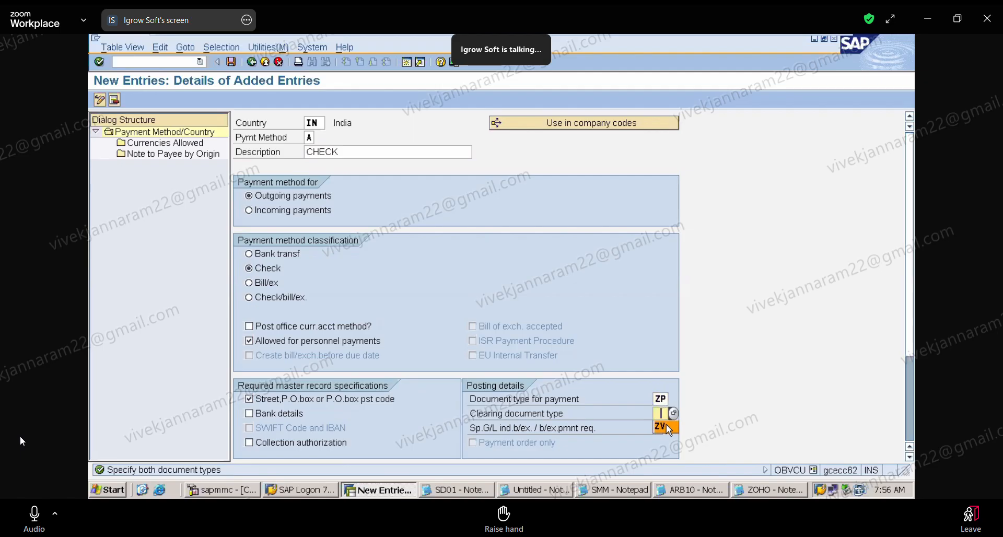
pyautogui.click(662, 426)
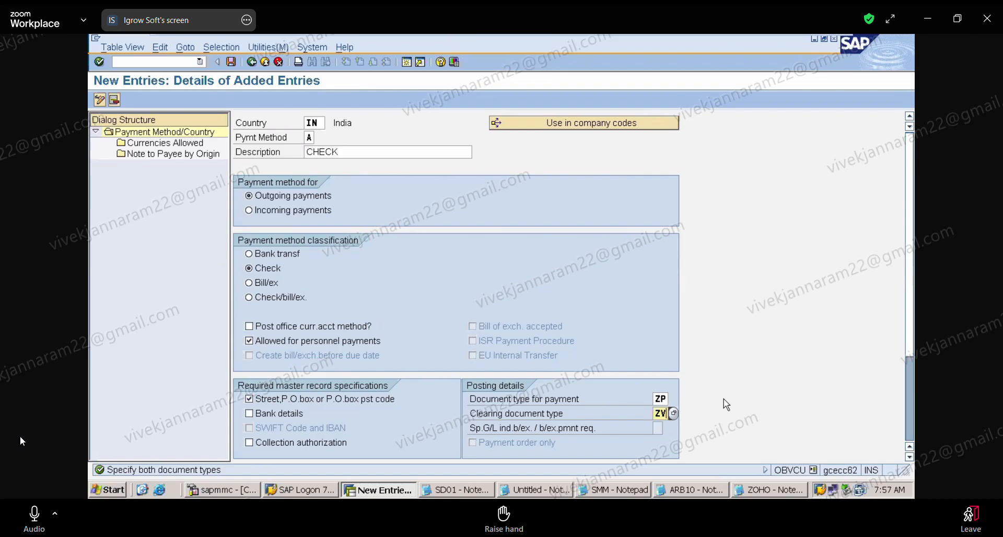
pyautogui.moveTo(761, 37)
pyautogui.click(34, 515)
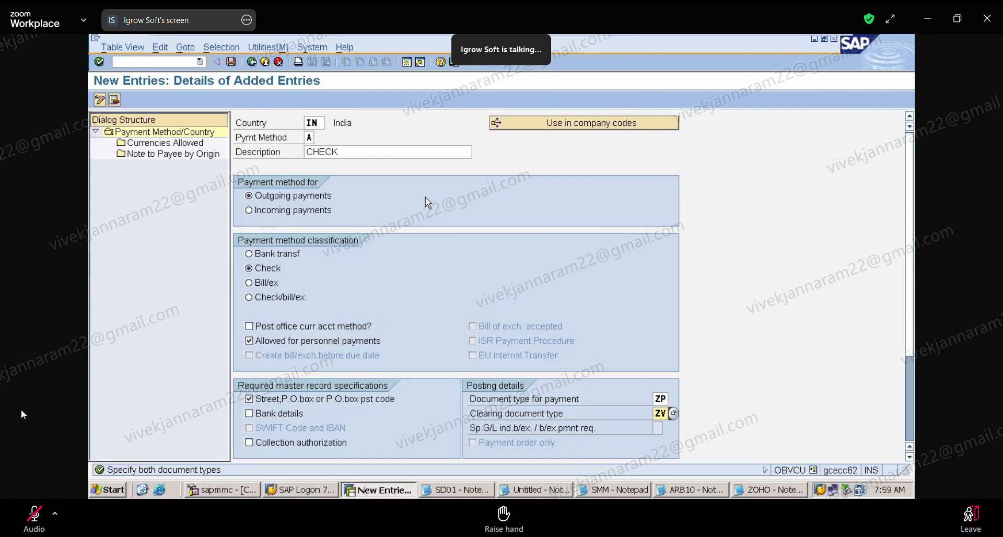
# Try to confirm the new payment method entry for India, and cancel its maintenance, discarding the changes.
pyautogui.press('Return')
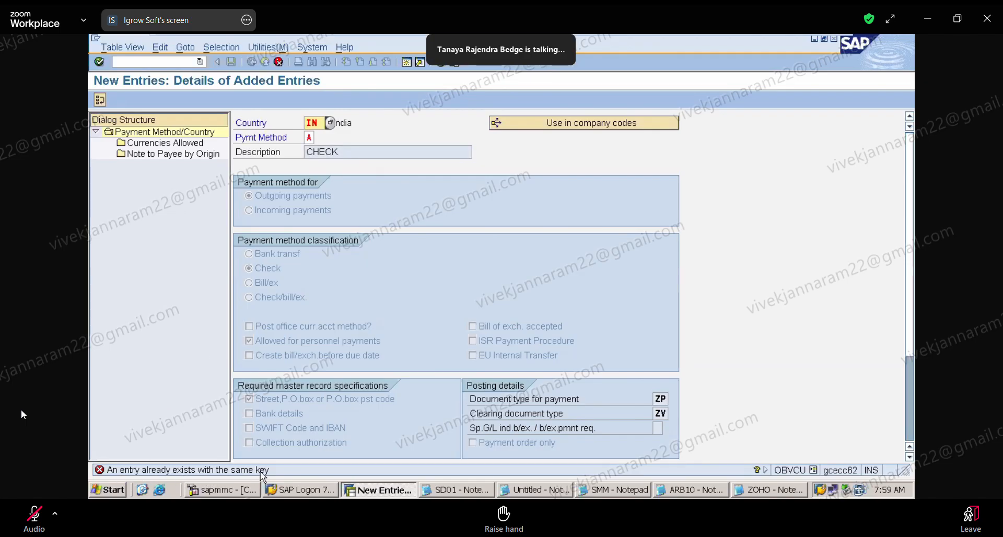
pyautogui.click(309, 138)
pyautogui.click(28, 522)
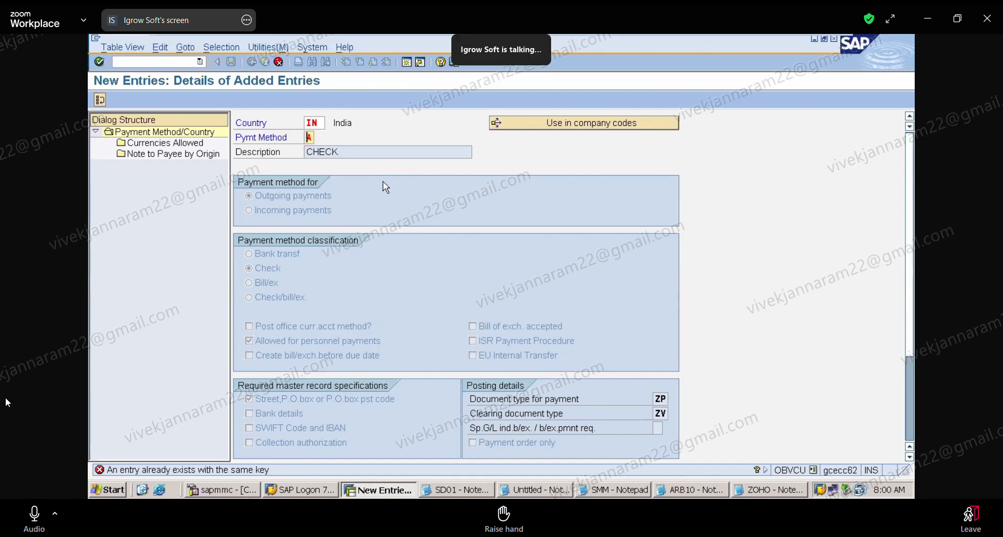
pyautogui.click(279, 62)
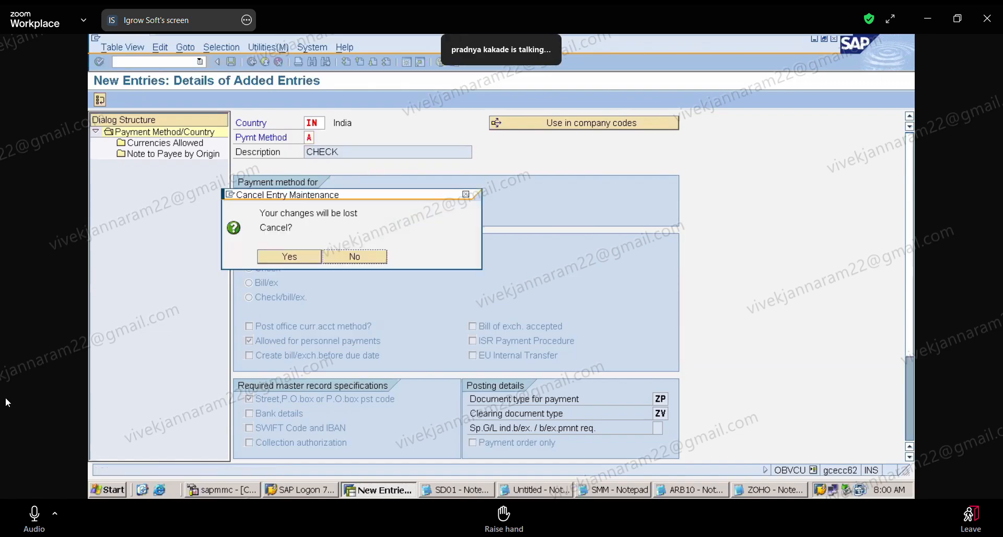
pyautogui.click(296, 255)
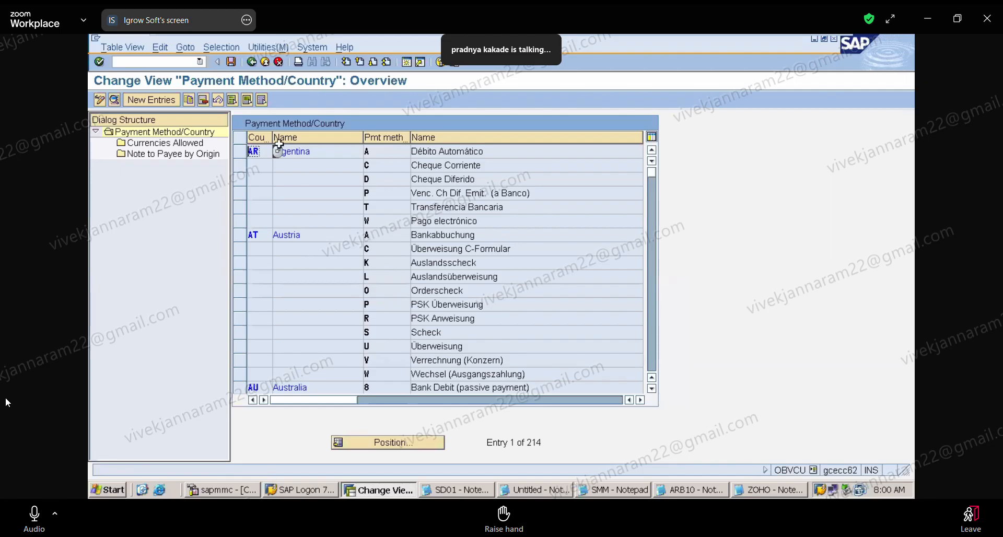
# Create a new payment method entry for country IN with payment method A and the description CHECK.
pyautogui.click(160, 101)
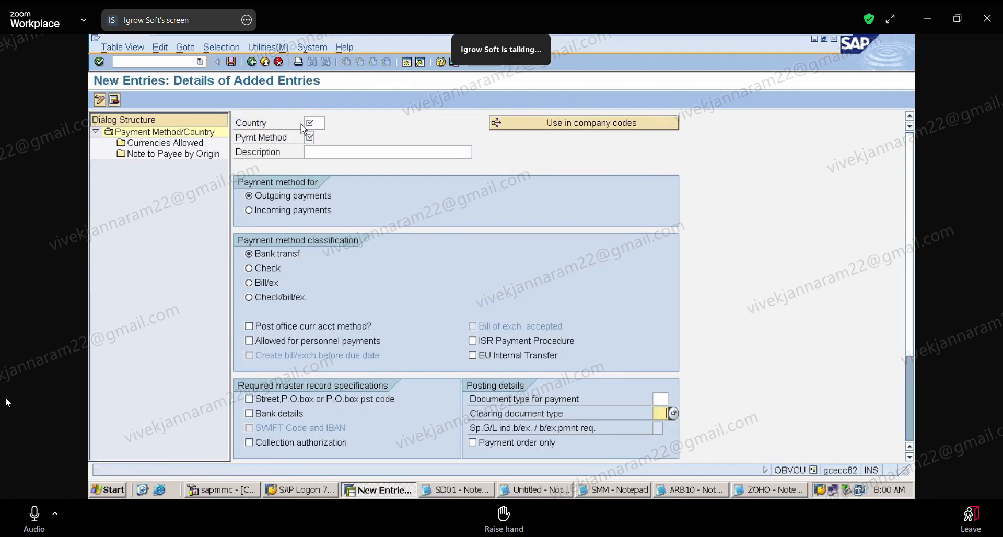
pyautogui.click(317, 126)
pyautogui.click(322, 138)
pyautogui.click(312, 137)
pyautogui.click(309, 151)
pyautogui.click(315, 153)
pyautogui.click(331, 166)
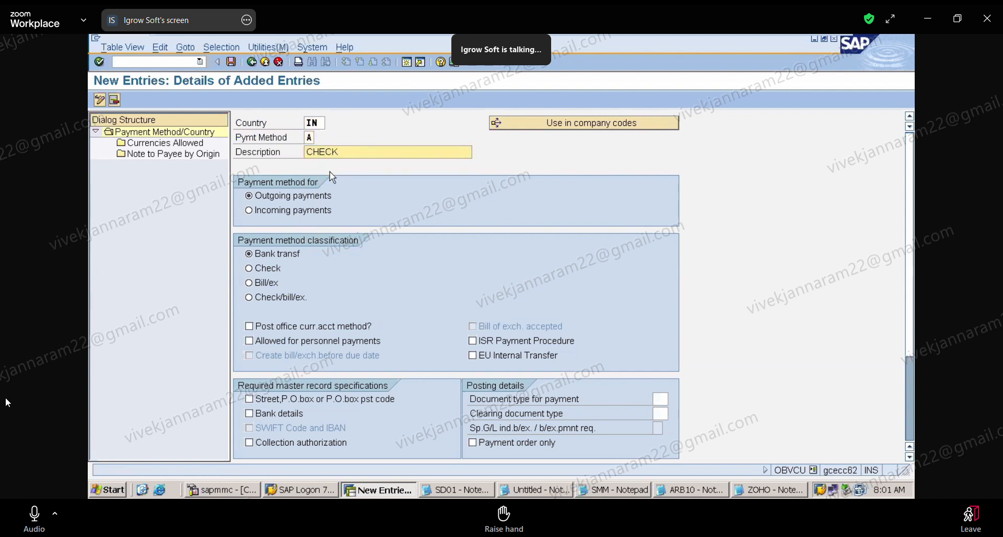
# Classify the payment method as Check, allow it for personnel payments, and require the street, P.O. box or P.O. box postal code.
pyautogui.click(265, 268)
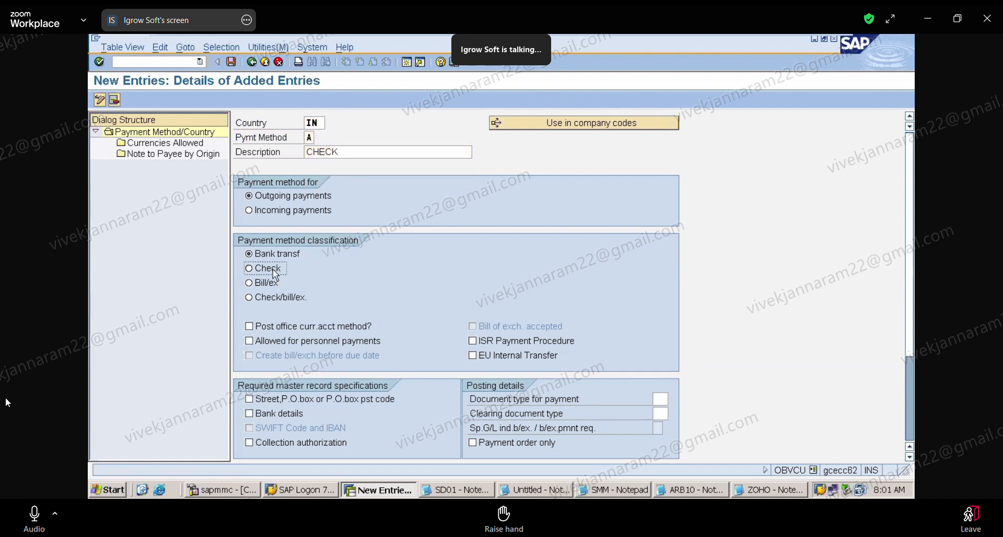
pyautogui.click(256, 342)
pyautogui.click(265, 401)
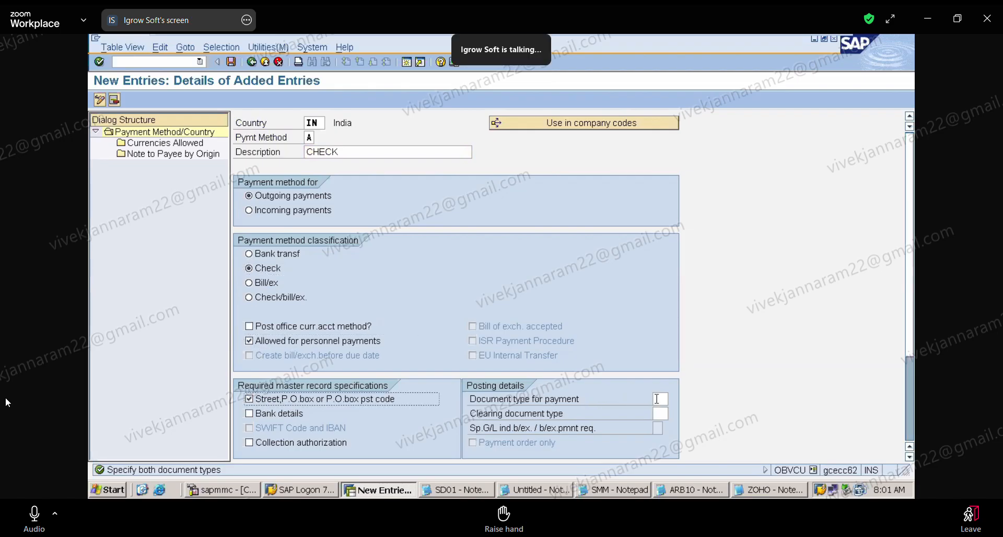
# Set the document type for payment to ZP and the clearing document type to ZV.
pyautogui.click(657, 399)
pyautogui.click(663, 411)
pyautogui.click(657, 413)
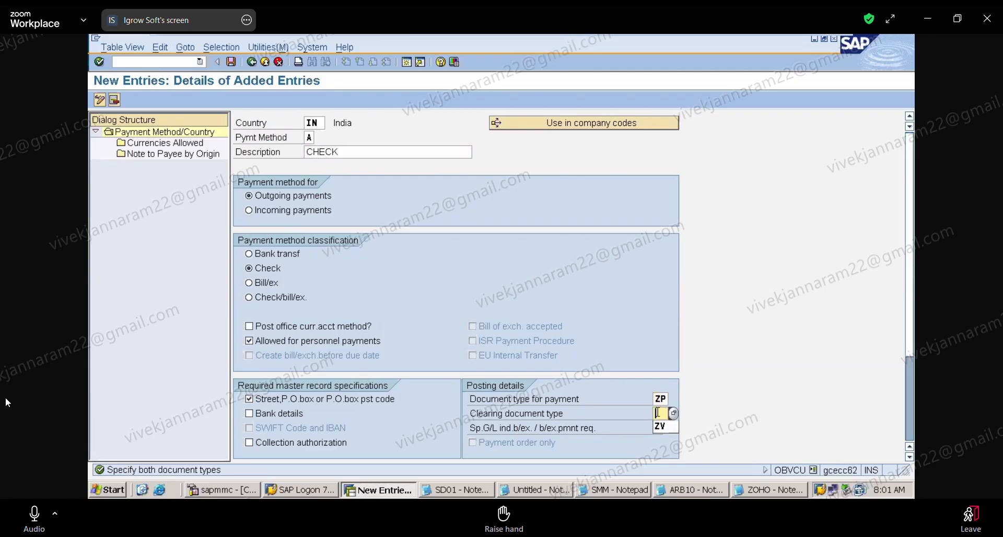
pyautogui.click(661, 428)
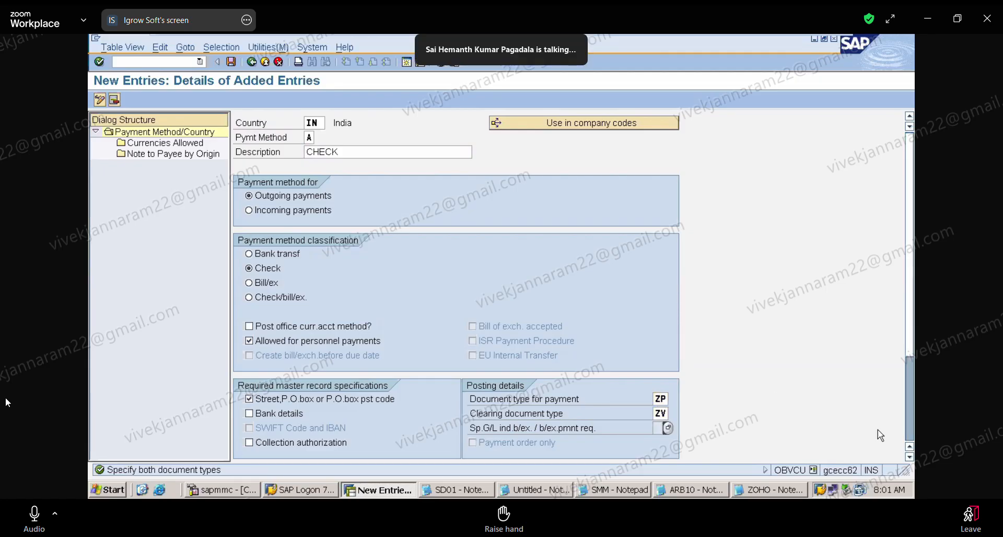
pyautogui.click(909, 458)
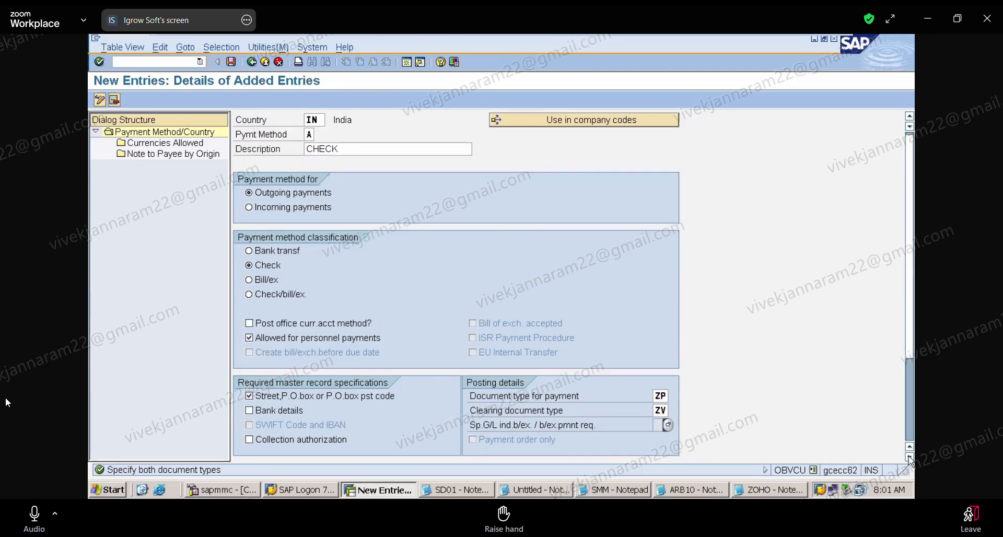
pyautogui.click(910, 457)
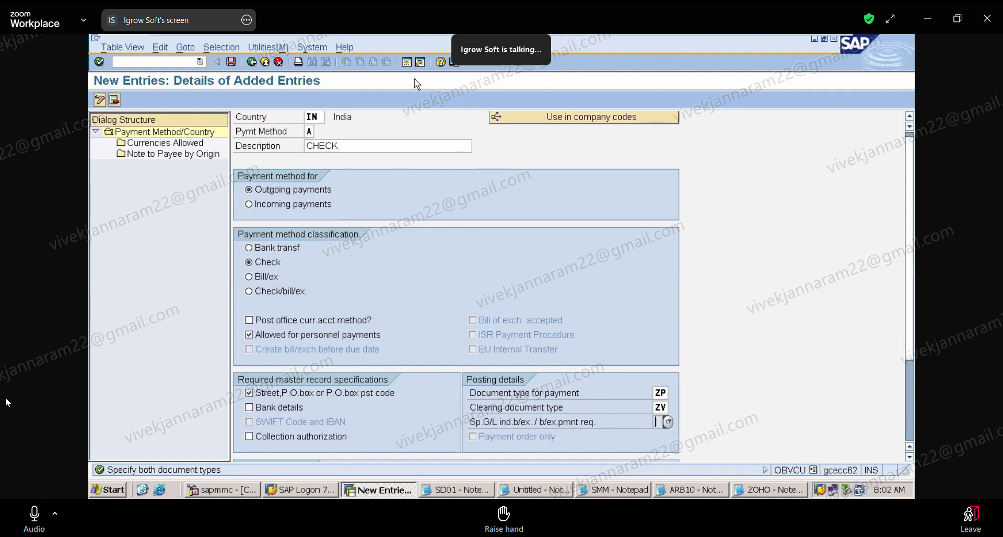
# Open the document types overview with transaction OBA7 in a new SAP session.
pyautogui.click(407, 66)
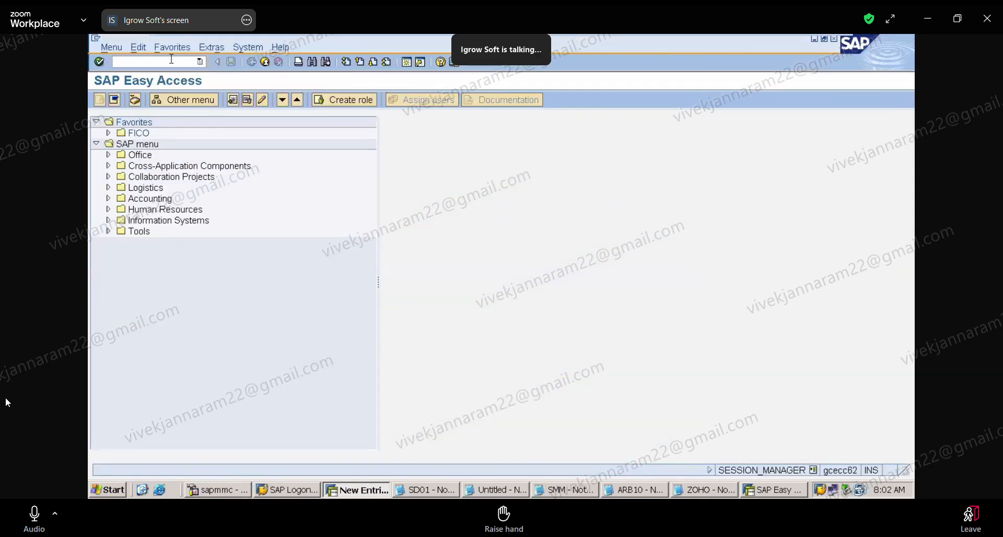
pyautogui.write('/NOBA7')
pyautogui.press('Return')
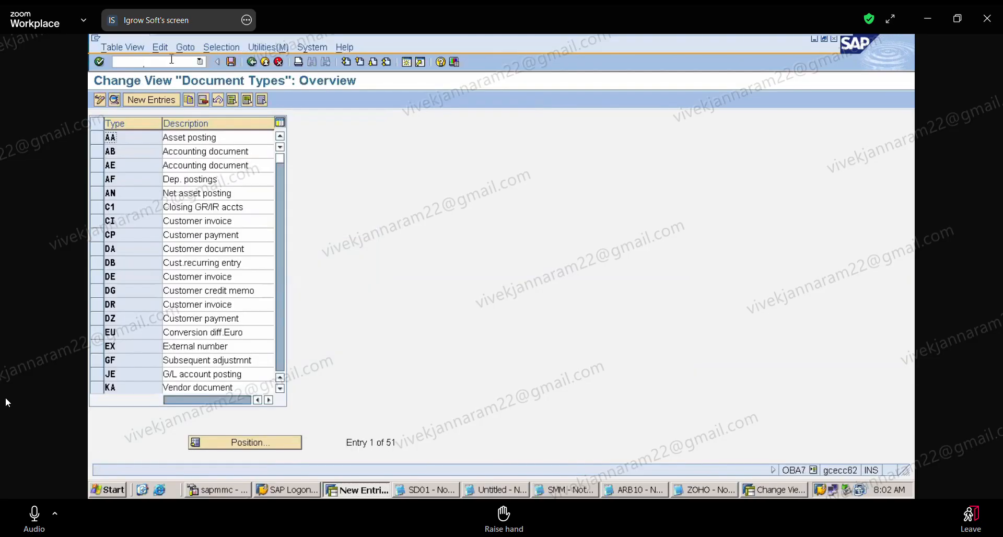
# Find document type KZ, examine its number range in the details, and return to the overview.
pyautogui.click(251, 448)
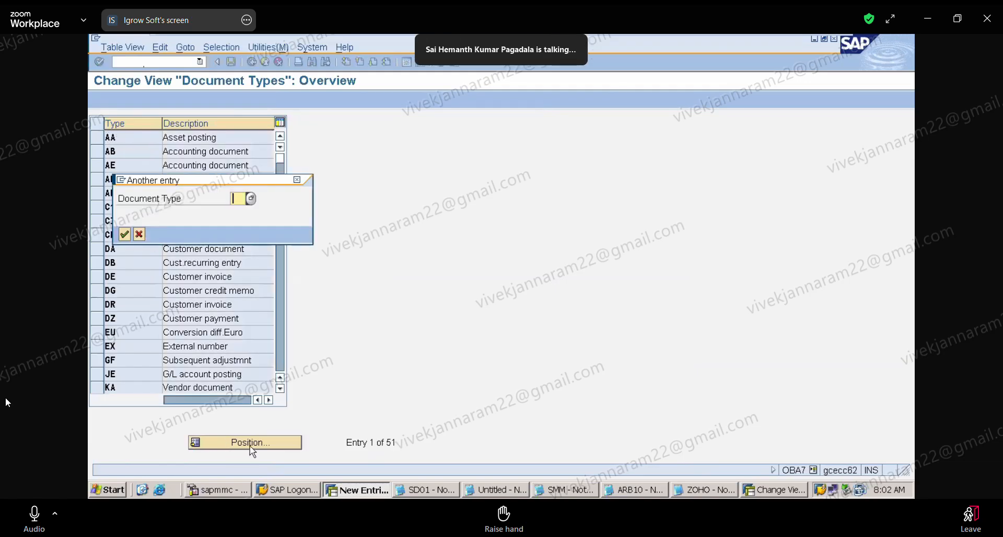
pyautogui.write('KZ')
pyautogui.press('Return')
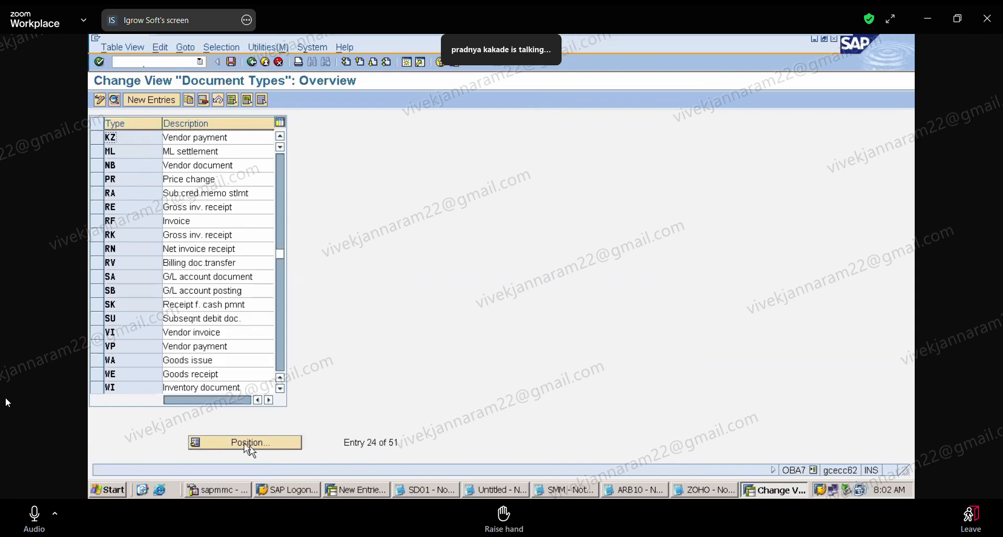
pyautogui.doubleClick(116, 139)
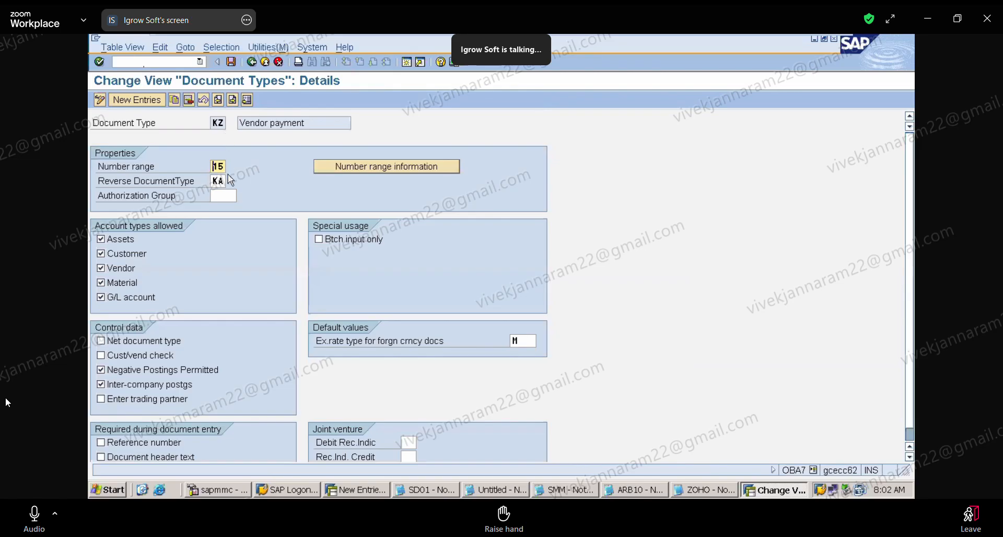
pyautogui.click(253, 62)
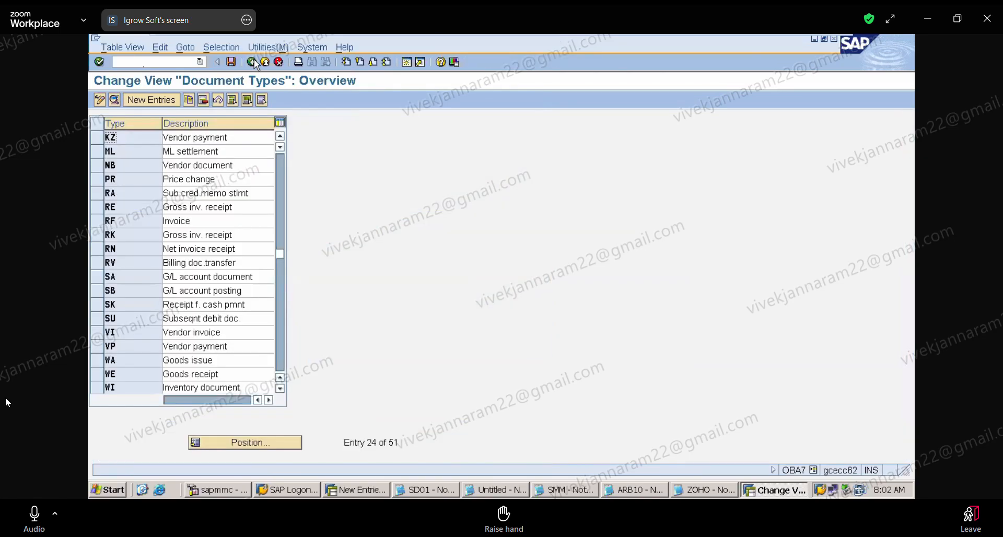
# Position the document types overview at type ZP.
pyautogui.click(277, 444)
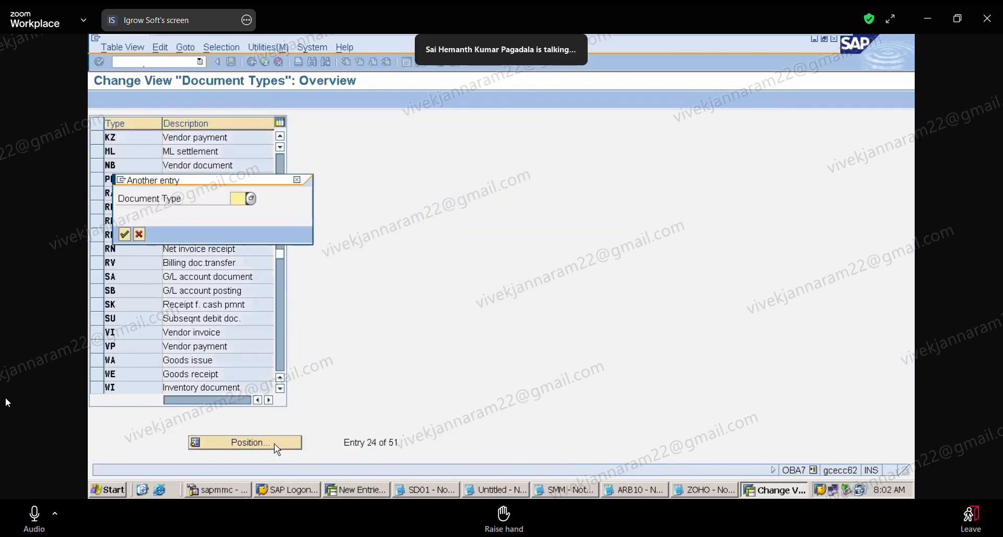
pyautogui.write('Z')
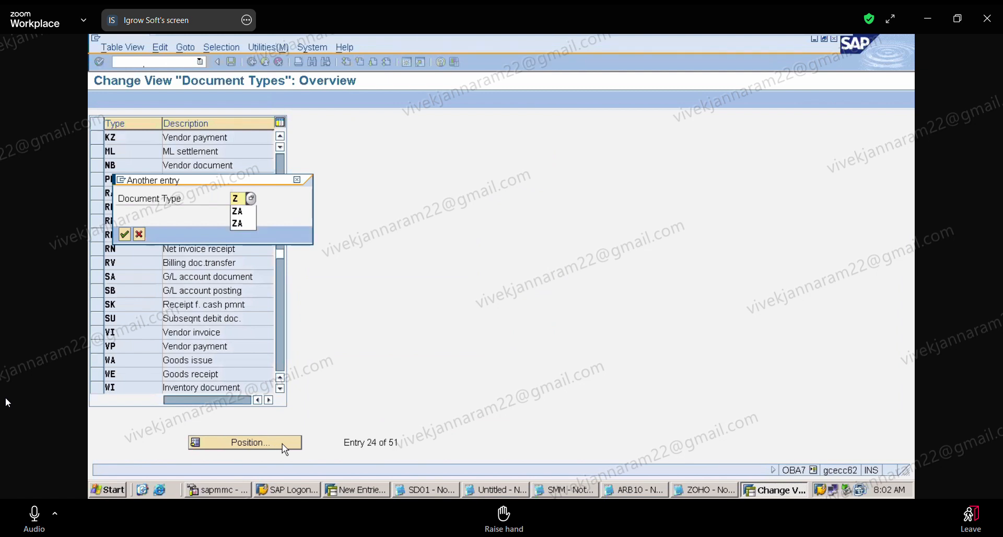
pyautogui.write('P')
pyautogui.press('Return')
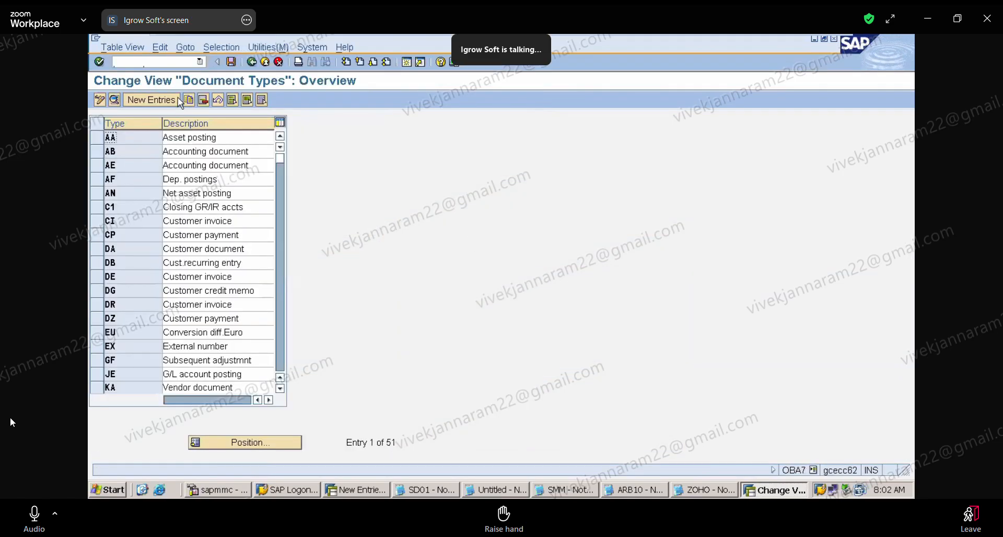
pyautogui.click(26, 514)
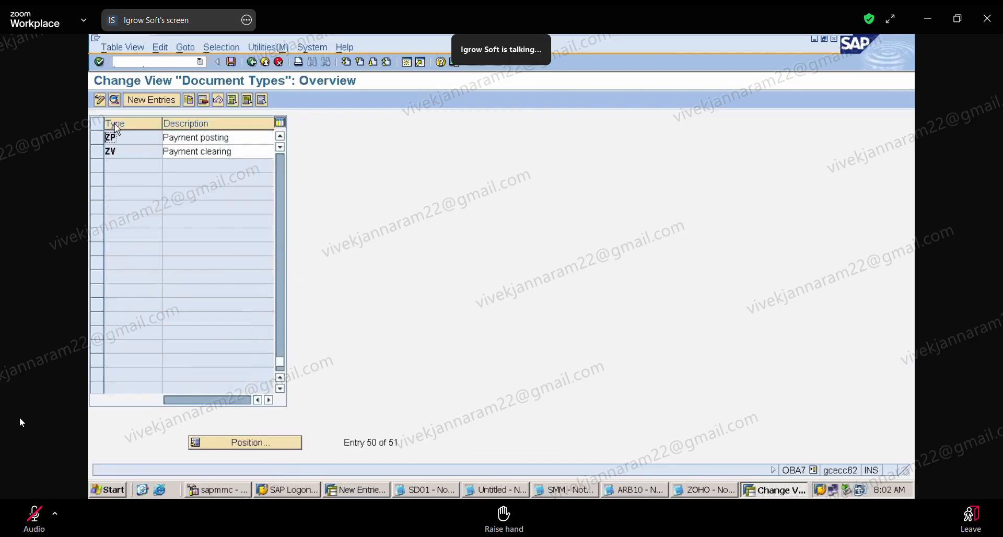
pyautogui.click(31, 515)
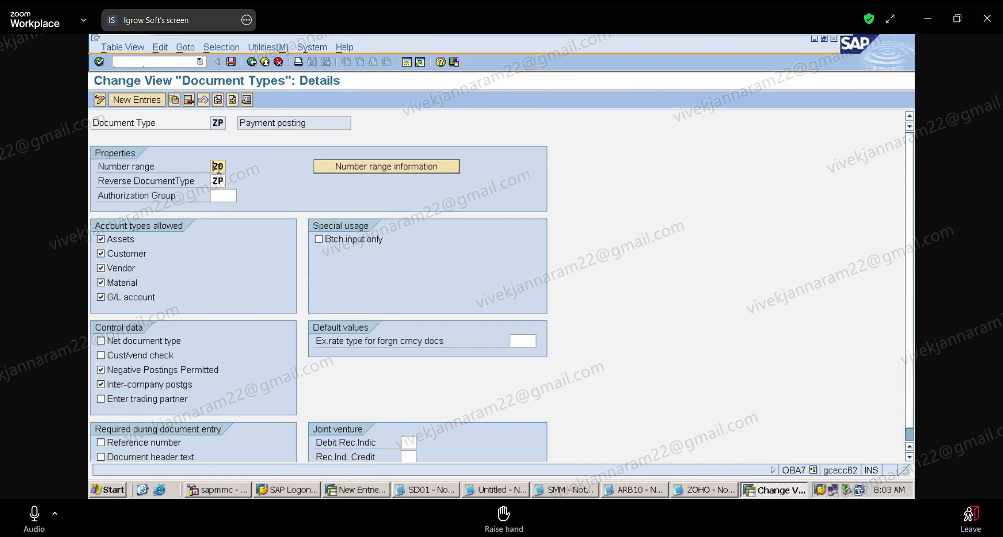
pyautogui.click(32, 515)
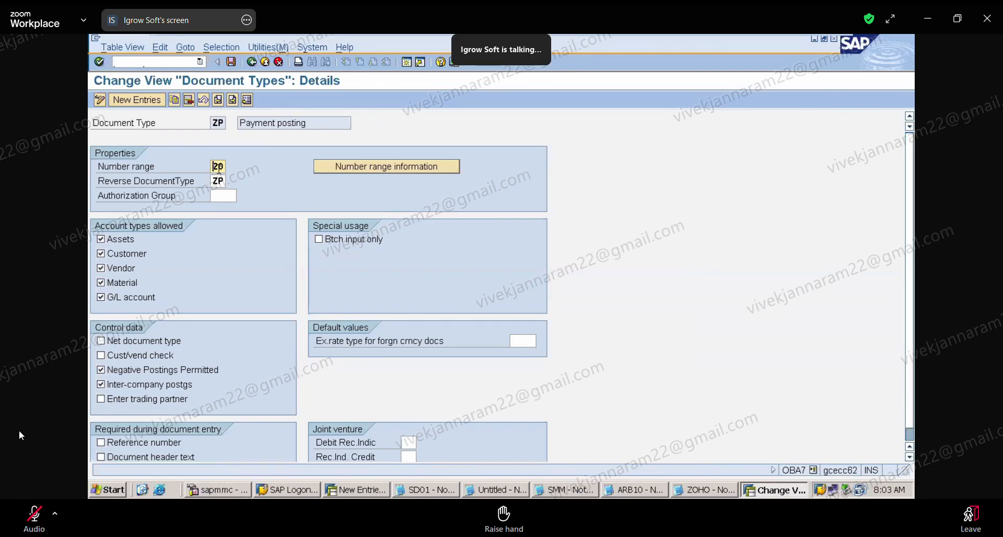
pyautogui.click(19, 519)
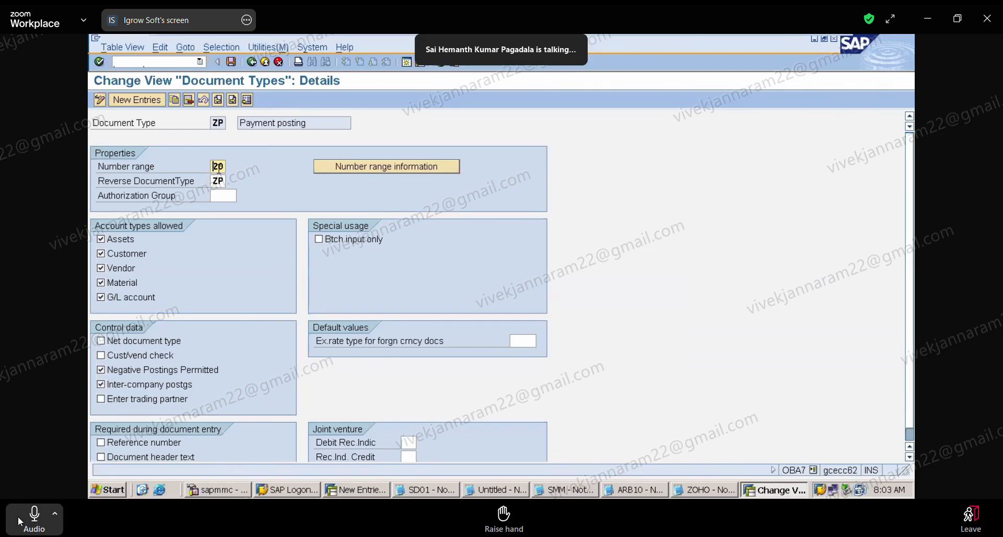
pyautogui.click(19, 521)
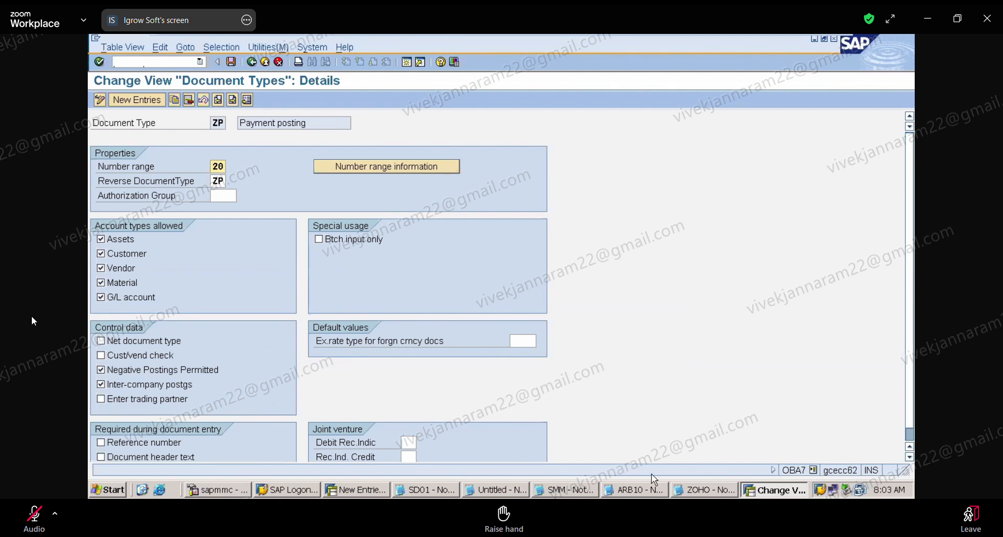
pyautogui.click(704, 490)
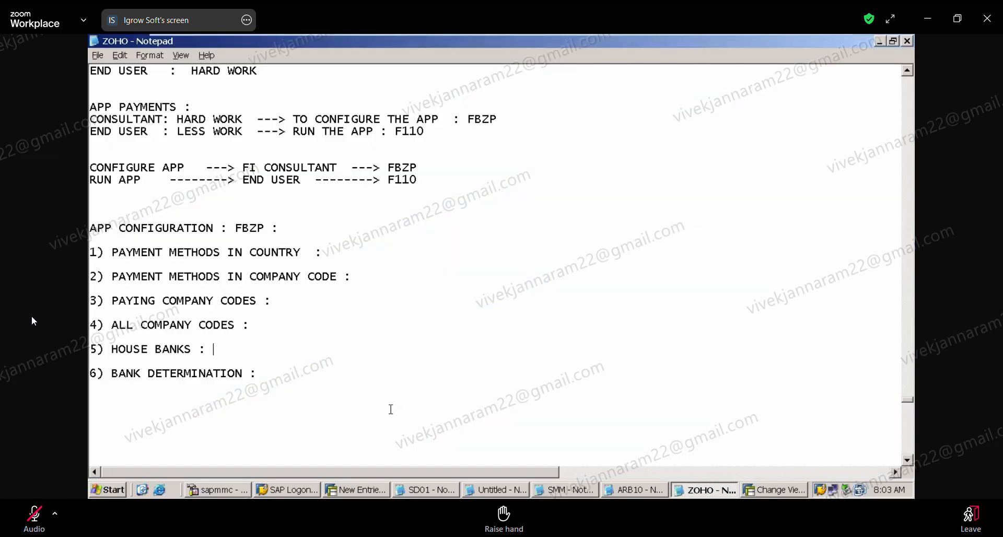
pyautogui.scroll(-6, 90, 445)
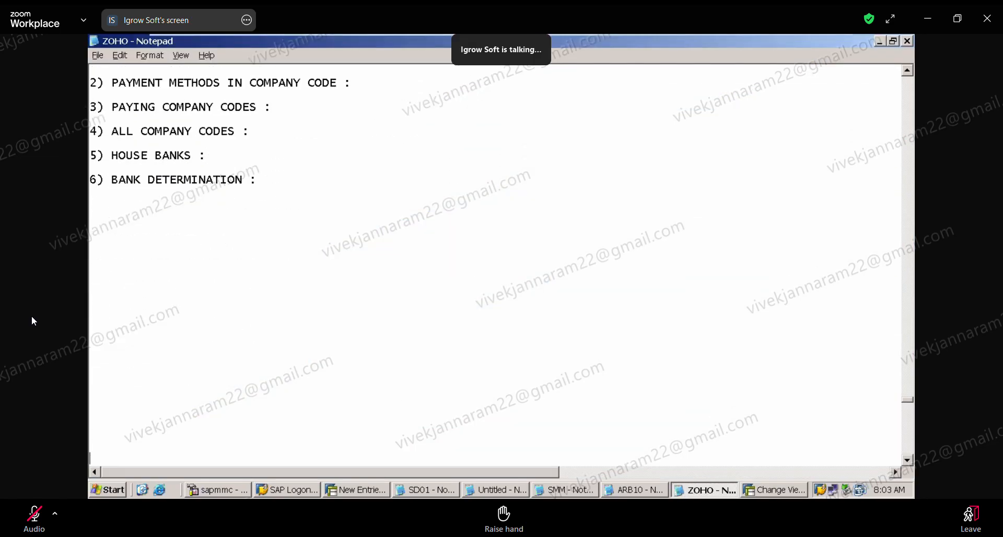
pyautogui.click(141, 256)
pyautogui.write('1')
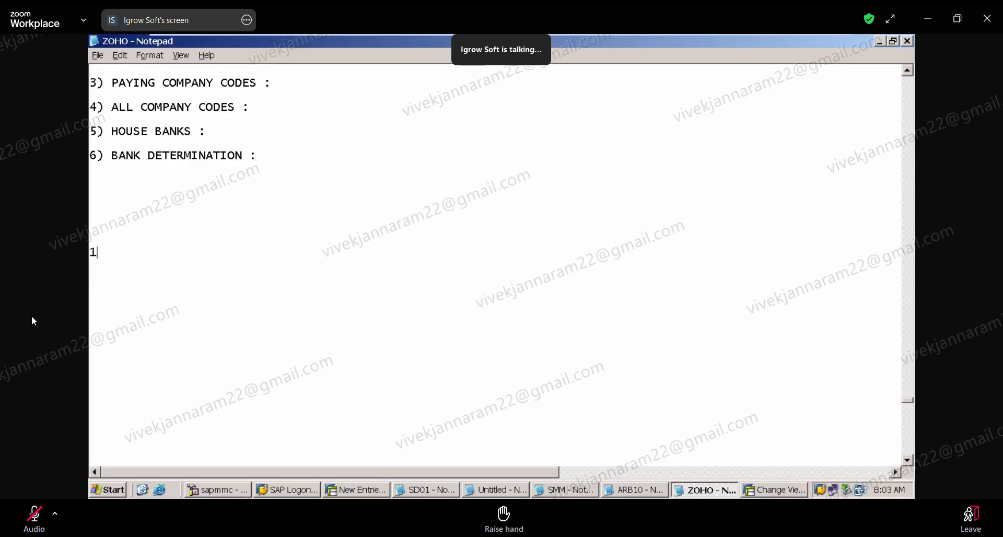
pyautogui.write('5006070707')
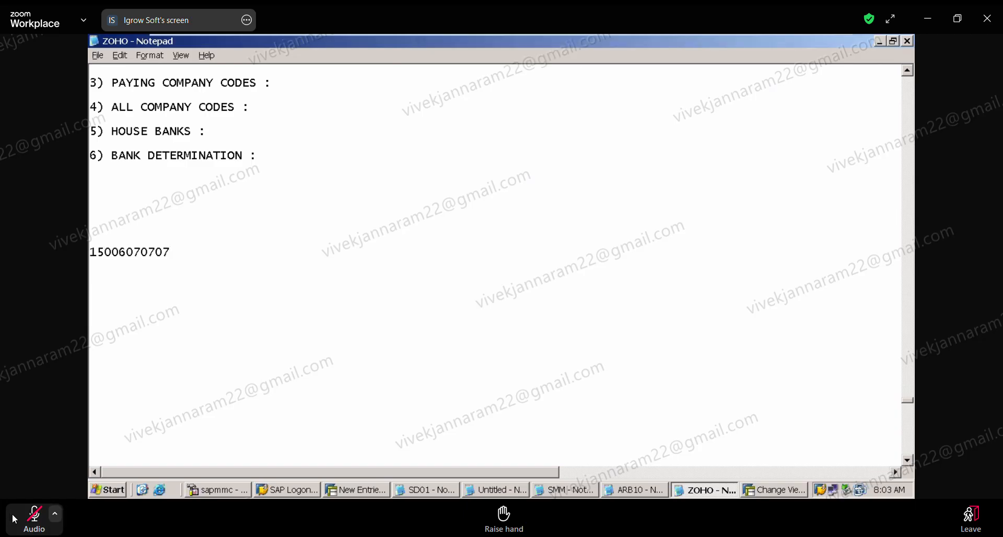
pyautogui.click(15, 519)
pyautogui.press('BackSpace')
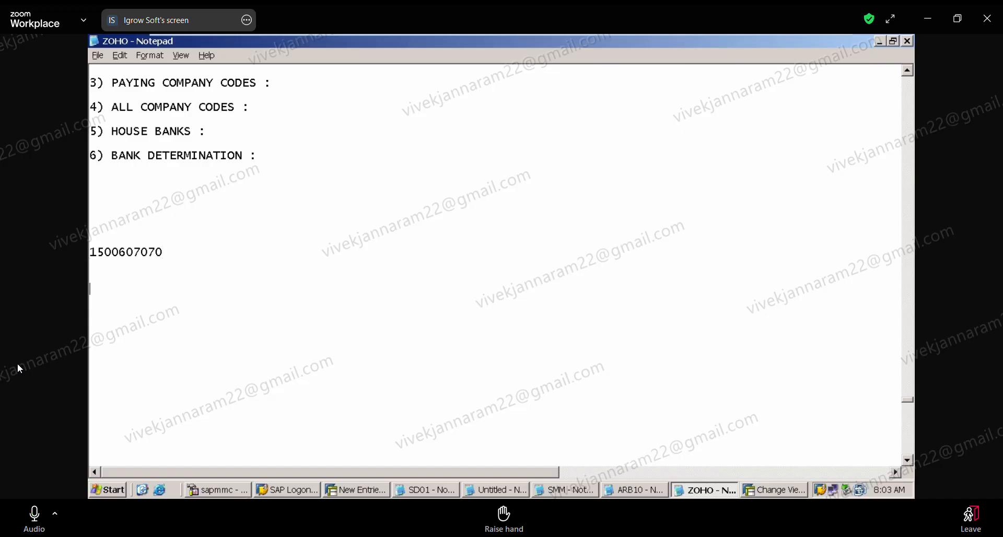
pyautogui.write('2059696969')
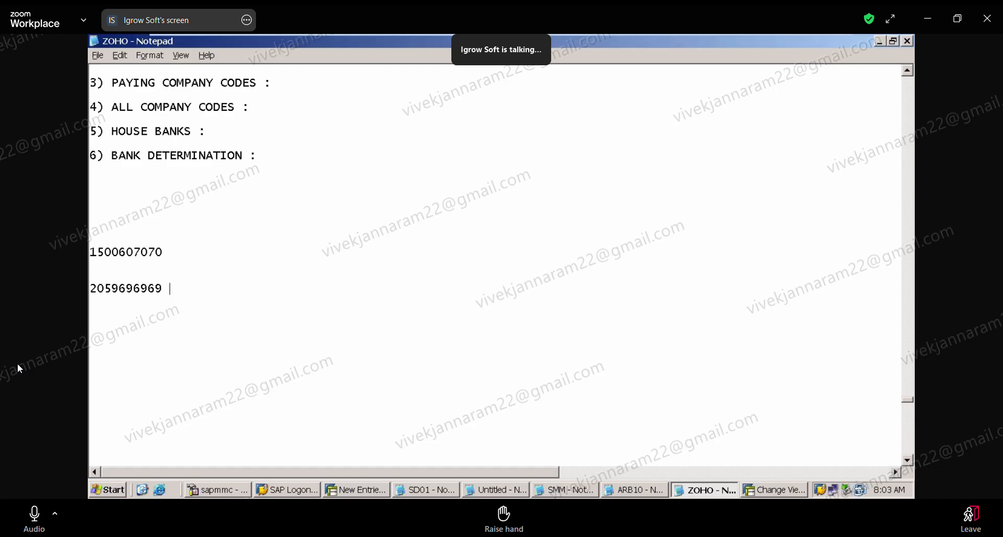
# Label the first example document number "---> KZ" and the second "---> ZP".
pyautogui.click(182, 253)
pyautogui.write('---> KZ')
pyautogui.click(175, 290)
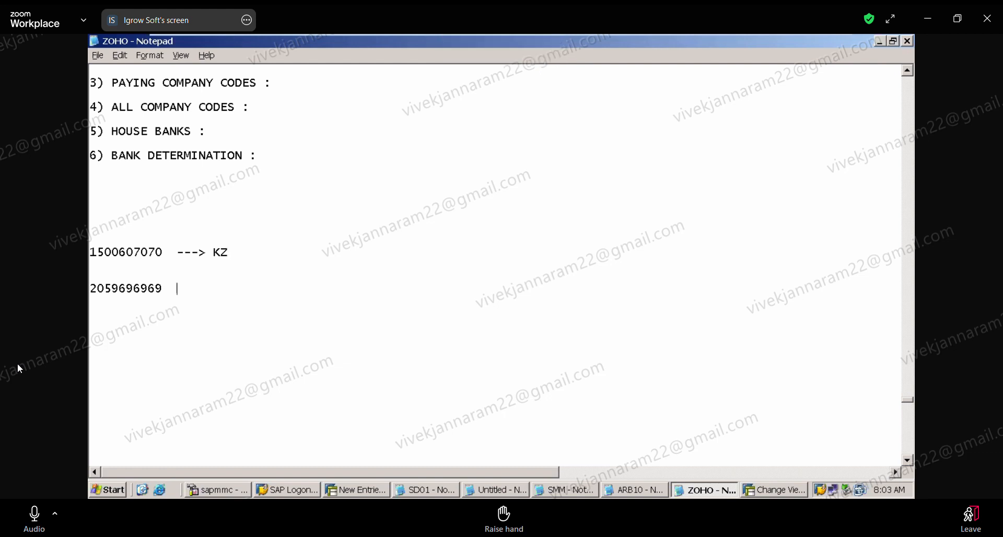
pyautogui.write('---> ZP')
pyautogui.moveTo(231, 289); pyautogui.dragTo(223, 237)
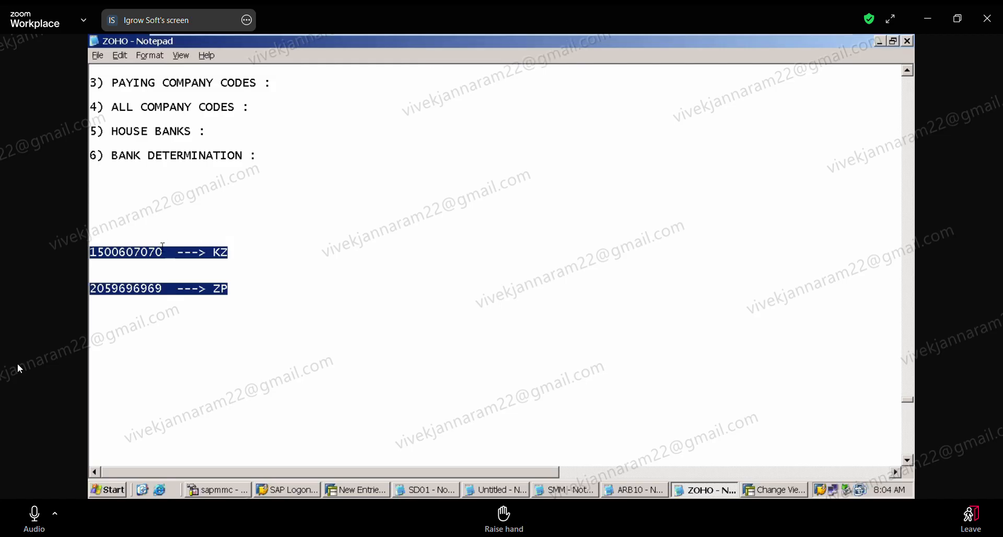
# Replace the first two digits of the KZ example document number with 20.
pyautogui.click(105, 253)
pyautogui.press('BackSpace')
pyautogui.press('BackSpace')
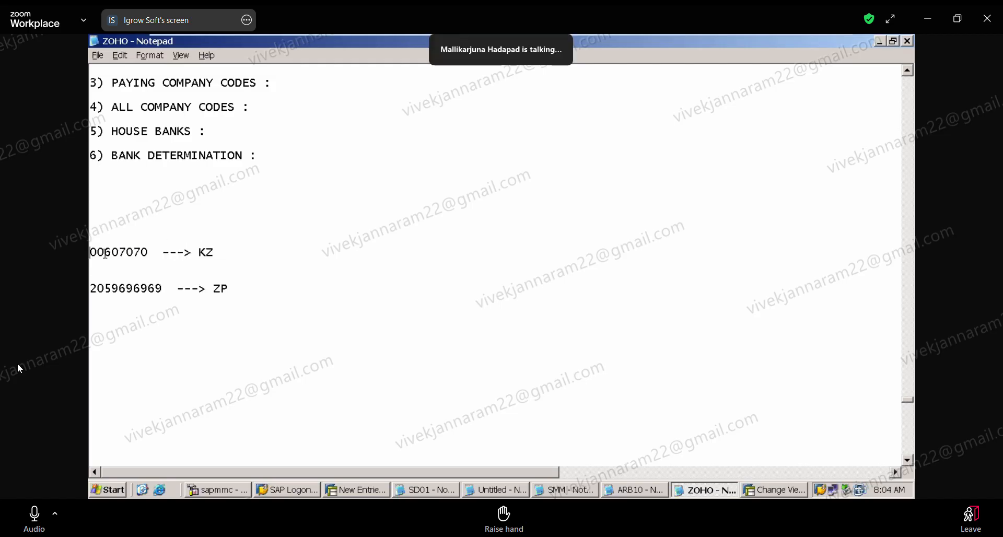
pyautogui.write('20')
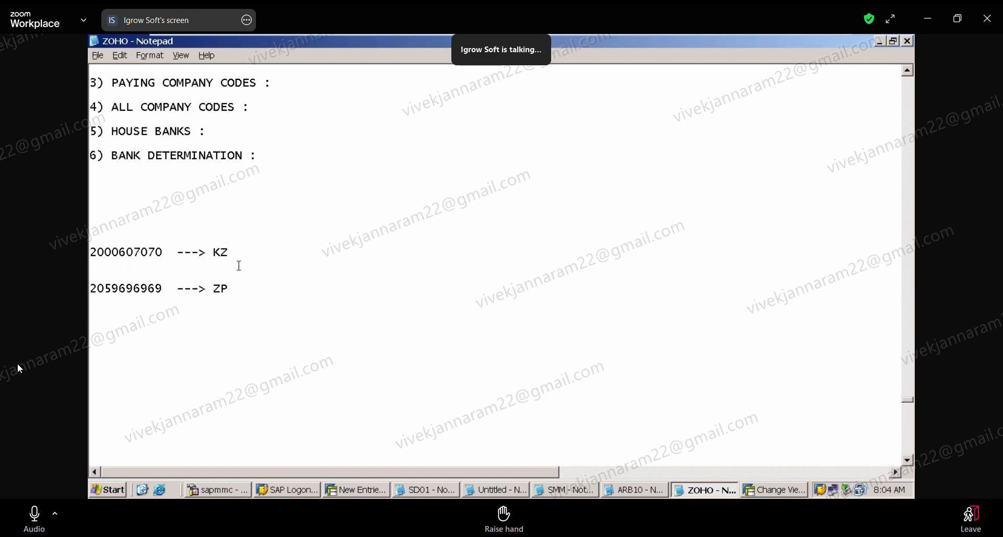
# Delete both example document number lines for KZ and ZP from the notes.
pyautogui.moveTo(213, 253); pyautogui.dragTo(236, 256)
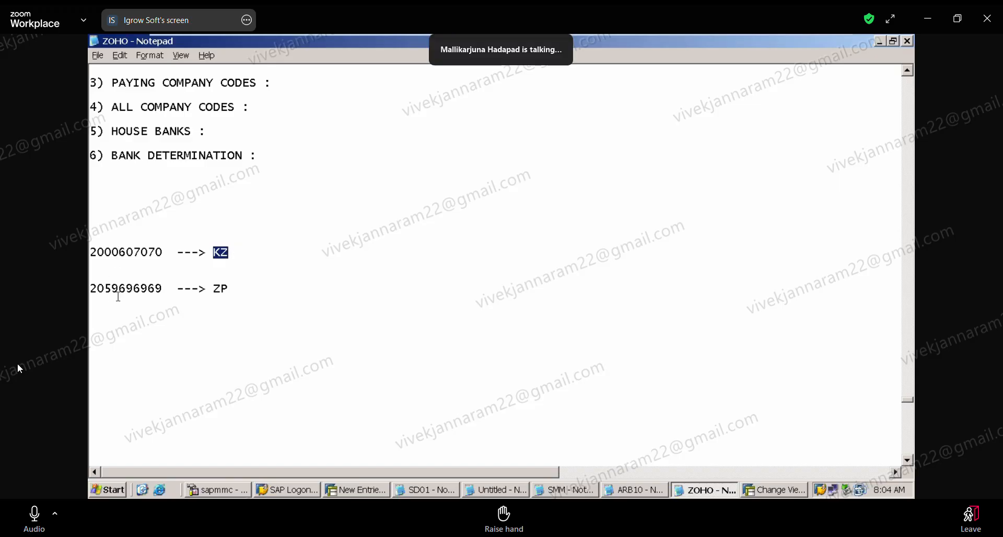
pyautogui.click(273, 280)
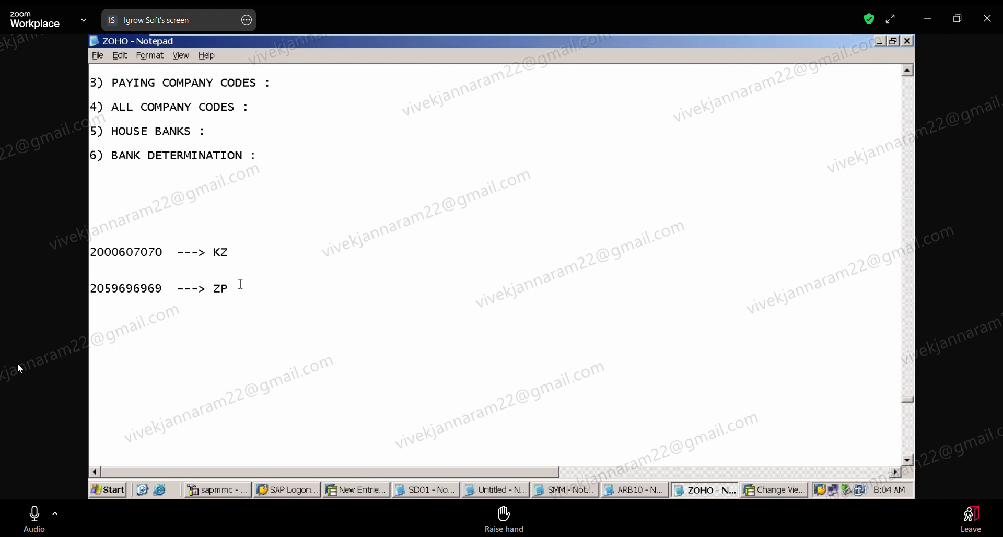
pyautogui.moveTo(238, 286); pyautogui.dragTo(239, 231)
pyautogui.press('Delete')
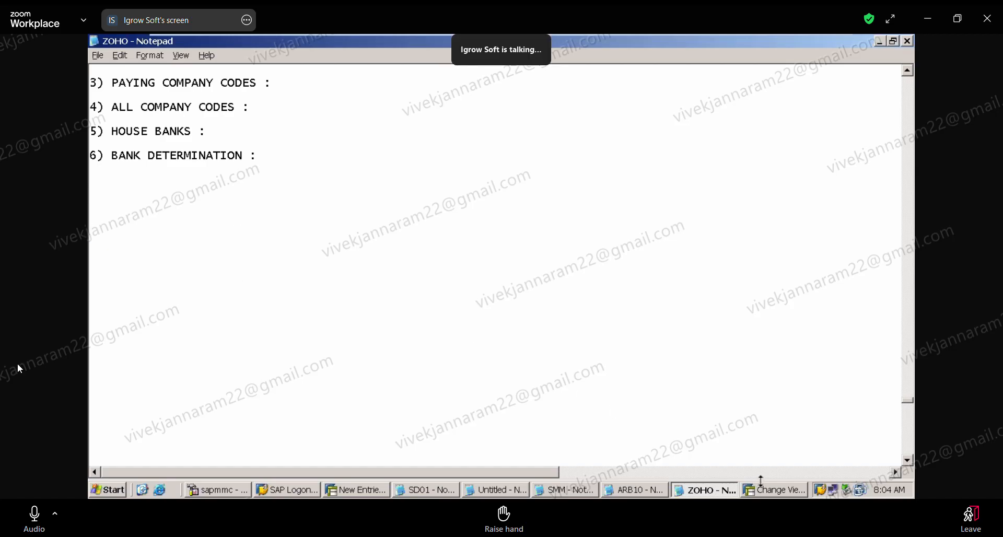
# Switch to the SAP document types session, leave it for the start screen, and reopen document type maintenance with /NOBA7.
pyautogui.click(771, 492)
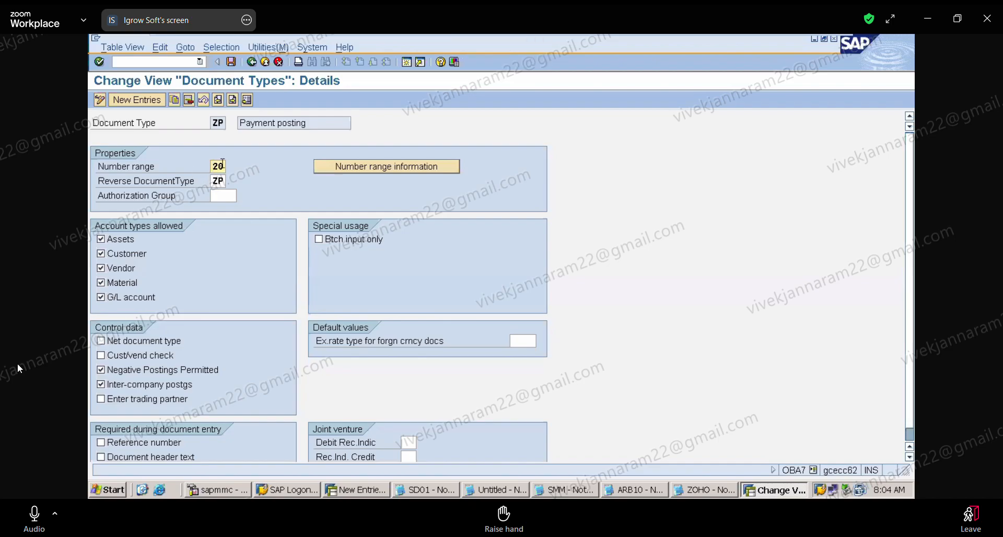
pyautogui.click(254, 63)
pyautogui.click(253, 64)
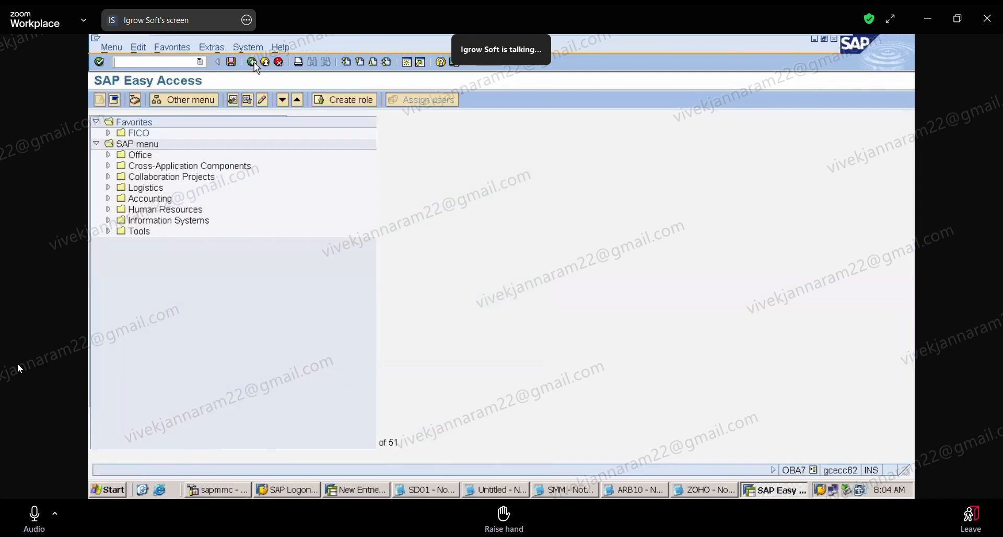
pyautogui.click(200, 62)
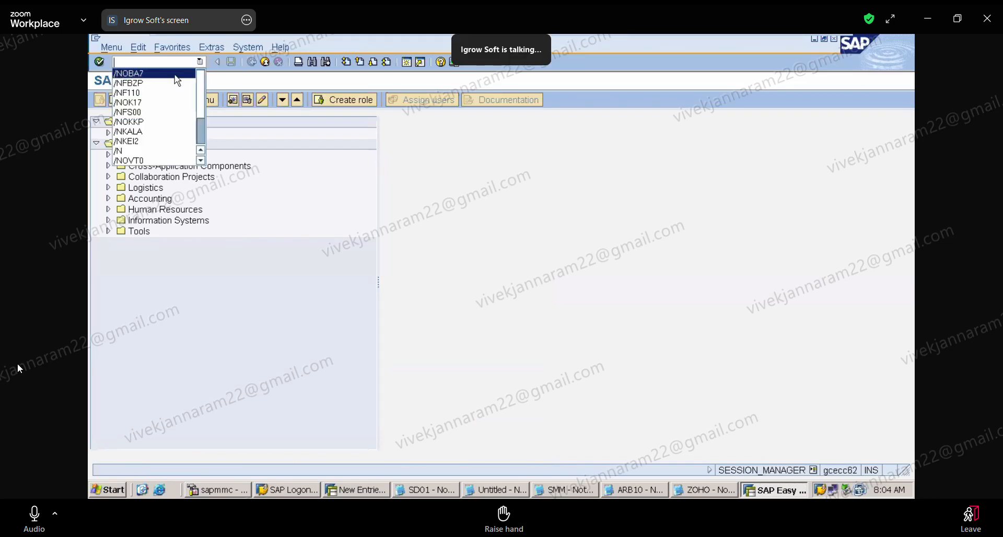
pyautogui.click(175, 81)
pyautogui.press('Return')
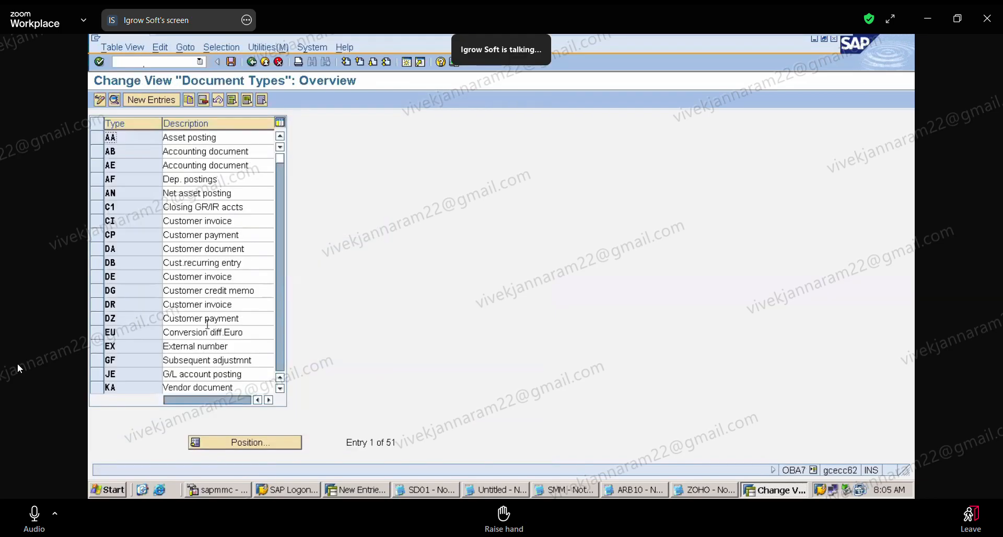
# Position the document types list at KZ and open the details of the KZ vendor payment type.
pyautogui.click(245, 442)
pyautogui.write('K')
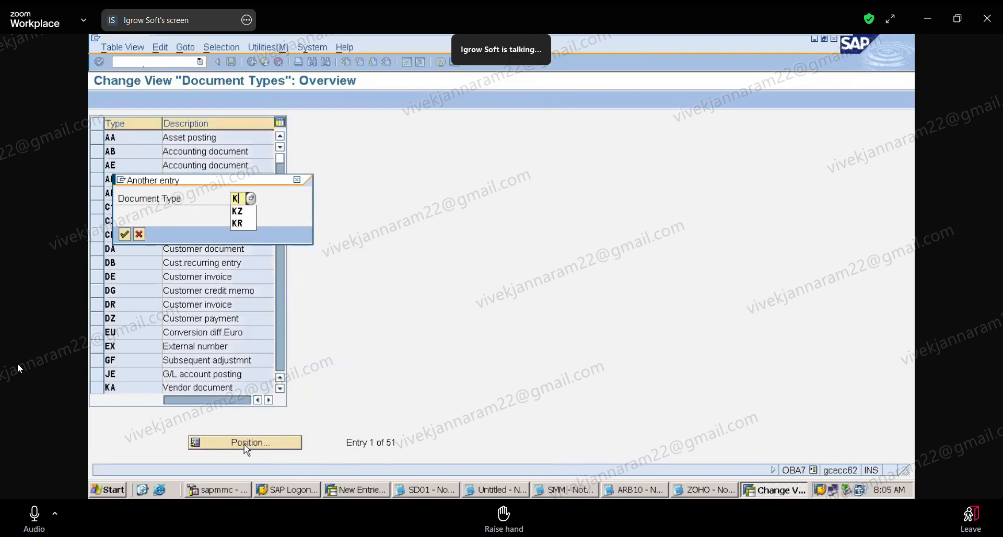
pyautogui.write('Z')
pyautogui.press('Return')
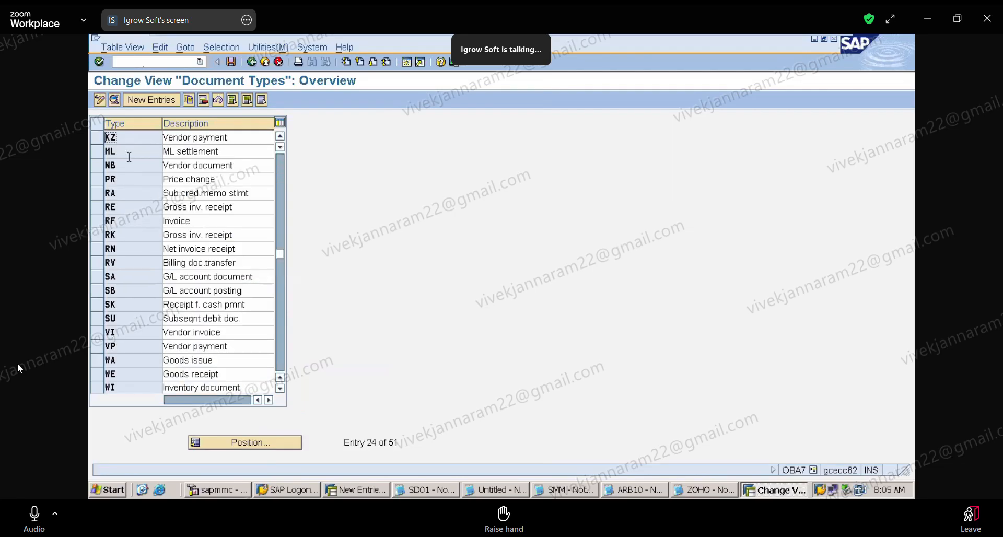
pyautogui.doubleClick(125, 137)
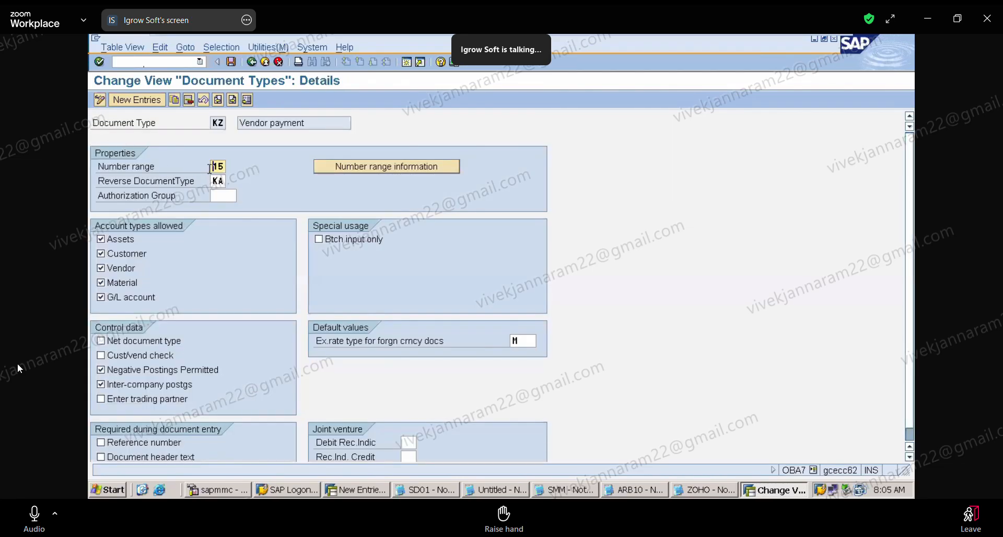
# Try number range 20 for the KZ vendor payment document type.
pyautogui.click(212, 167)
pyautogui.press('Delete')
pyautogui.press('Delete')
pyautogui.write('20')
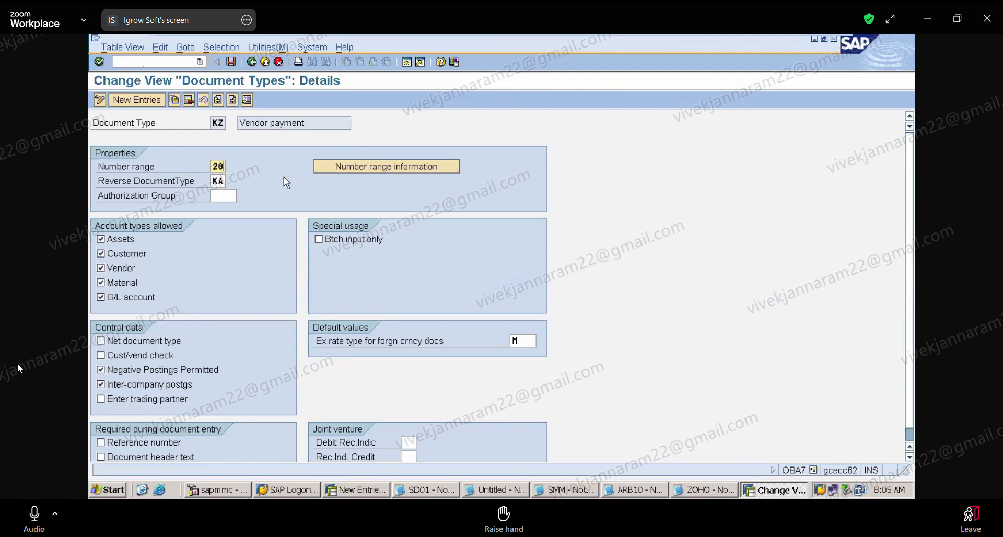
# Restore number range 15 for document type KZ and save the entry.
pyautogui.press('BackSpace')
pyautogui.press('BackSpace')
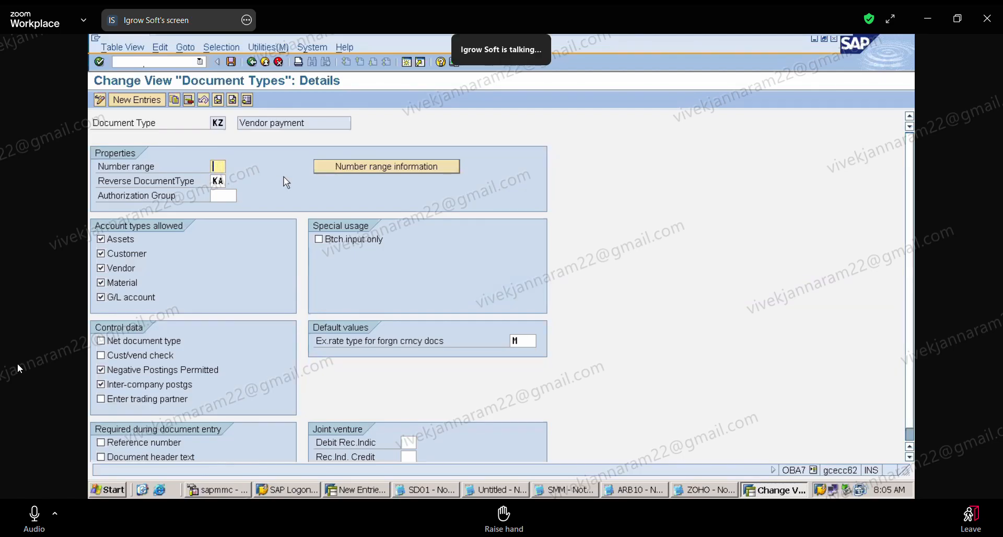
pyautogui.write('15')
pyautogui.click(236, 64)
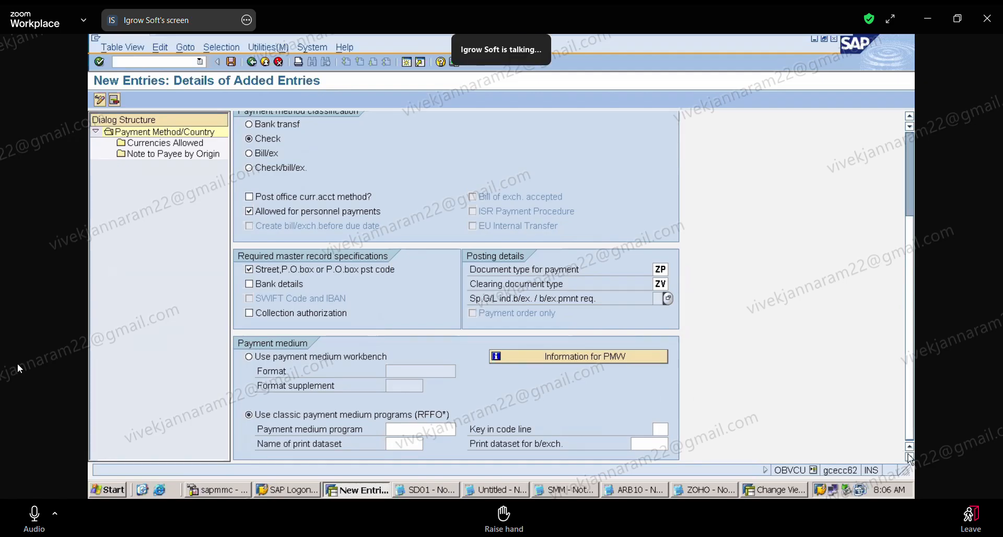
pyautogui.click(23, 518)
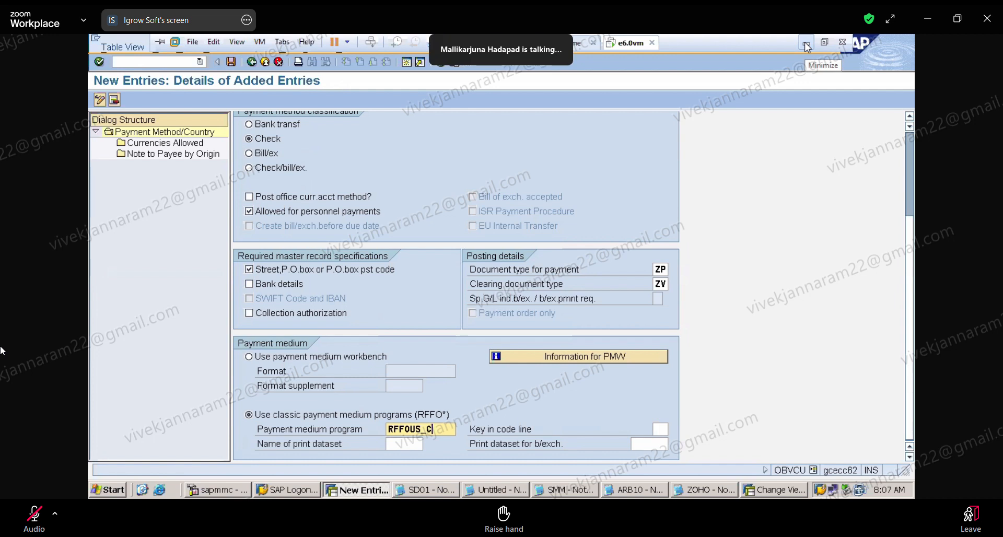
pyautogui.click(806, 44)
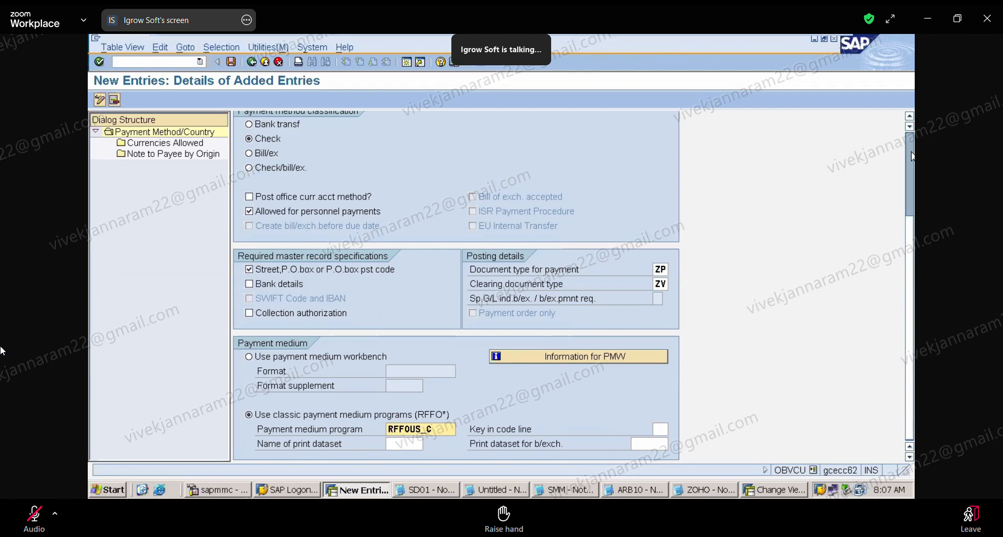
# Try to save the new CHECK payment method A for India, then cancel the entry and discard its changes.
pyautogui.scroll(3, 912, 156)
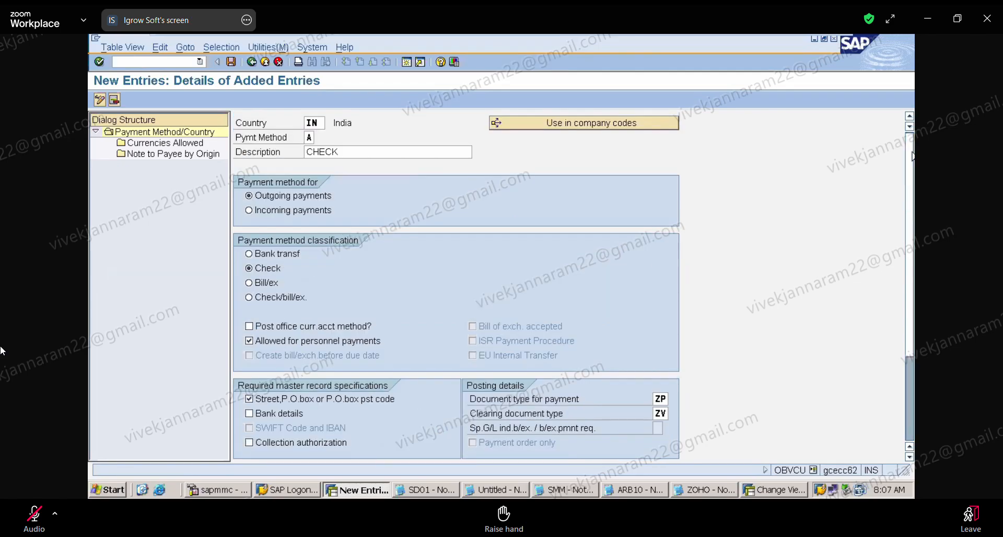
pyautogui.moveTo(912, 156); pyautogui.dragTo(914, 258)
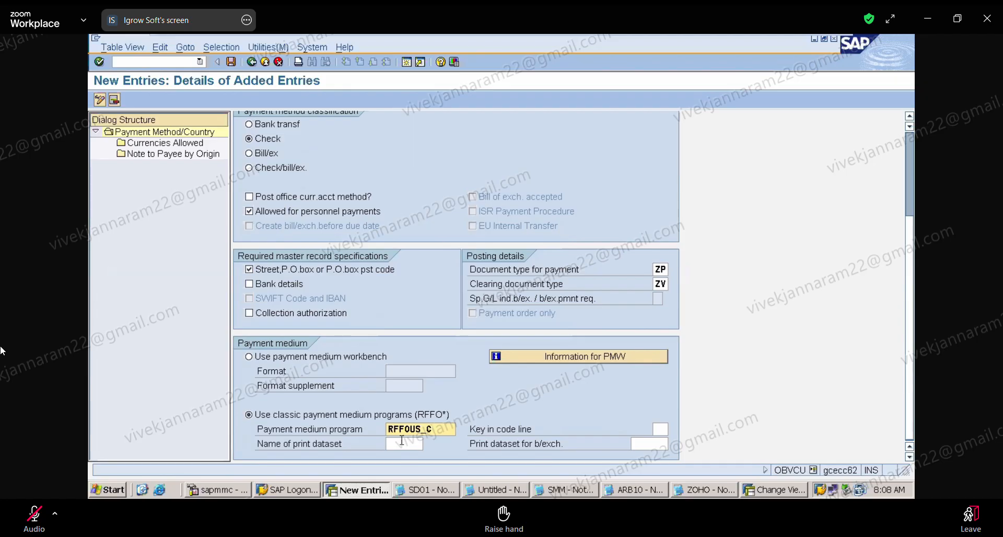
pyautogui.click(910, 164)
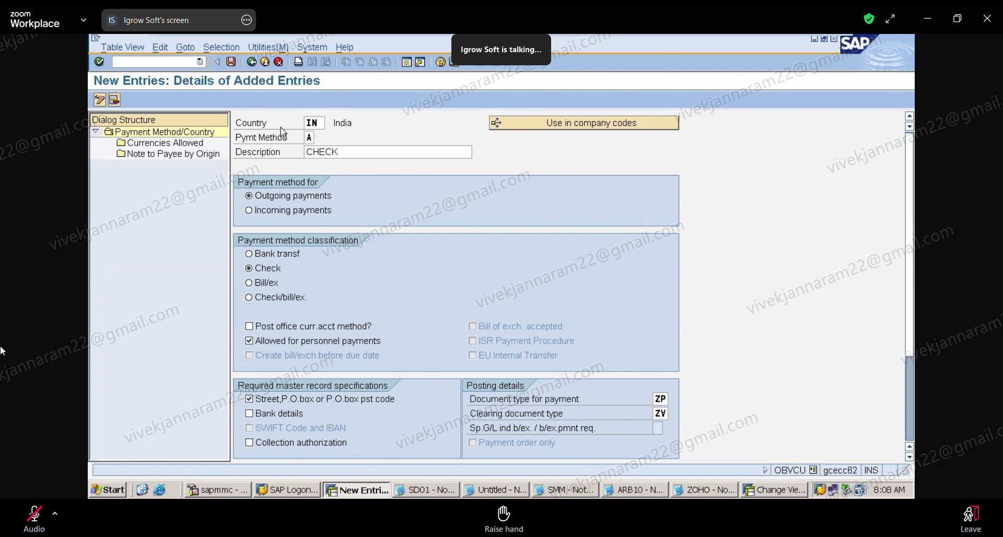
pyautogui.click(231, 63)
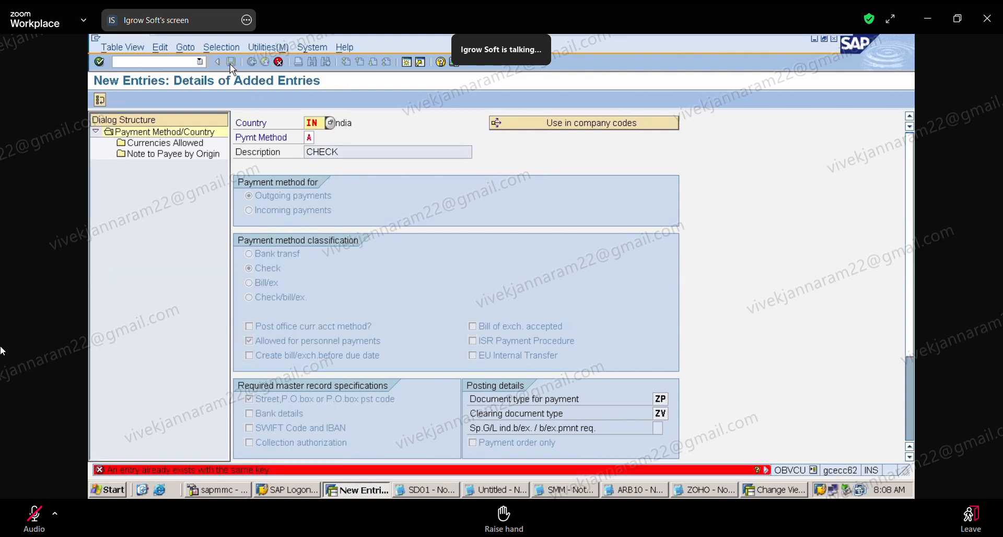
pyautogui.click(280, 62)
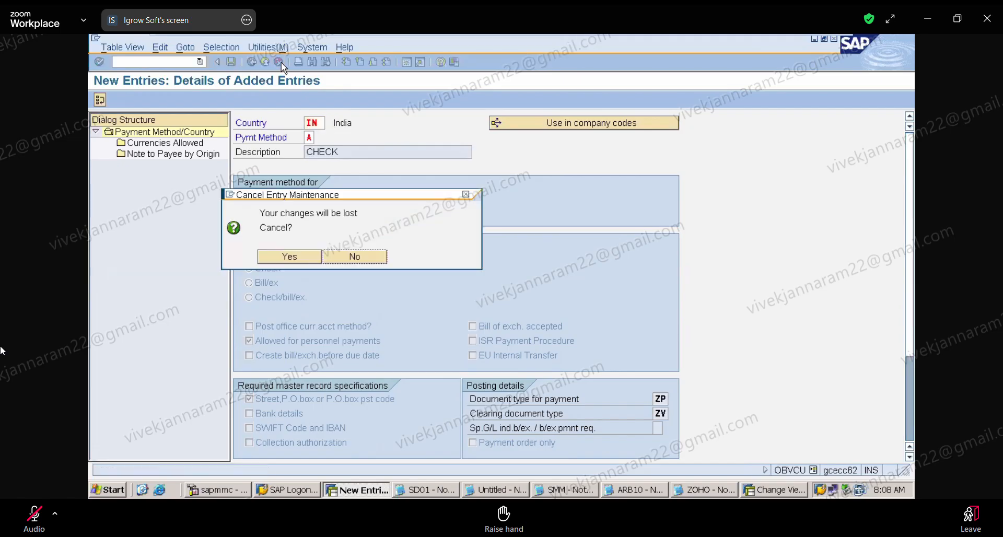
pyautogui.click(311, 260)
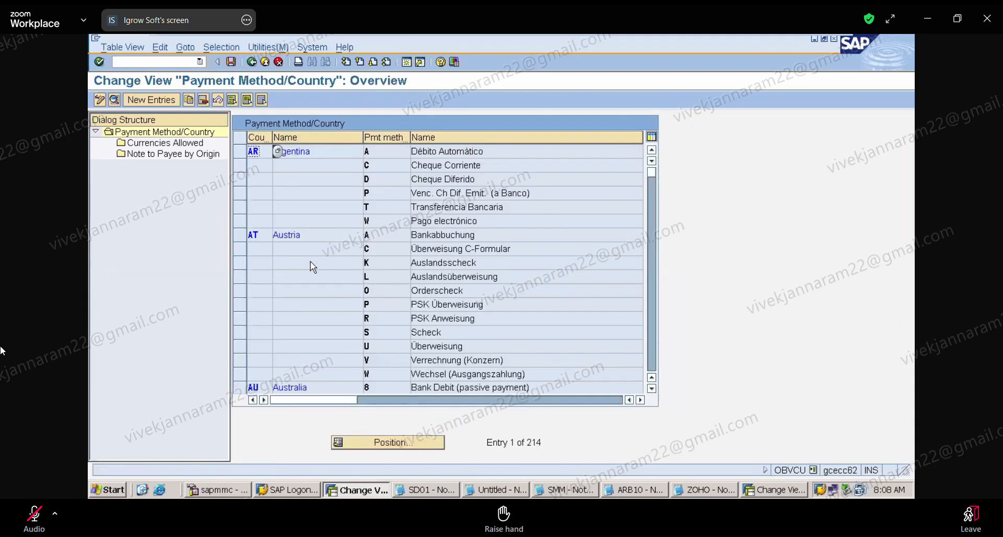
# Position the payment method list at country IN and open the details of method C, Cheque.
pyautogui.click(402, 446)
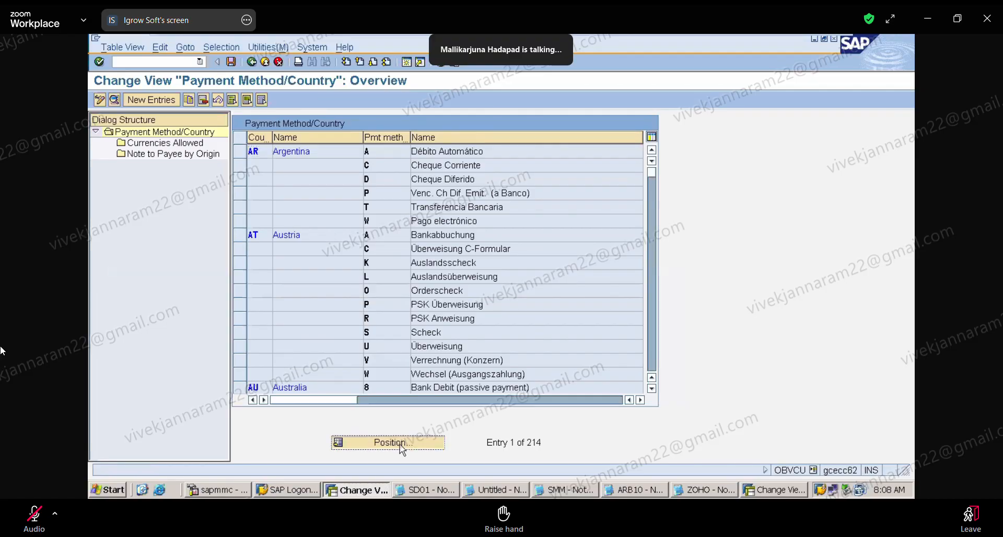
pyautogui.write('IN')
pyautogui.press('Return')
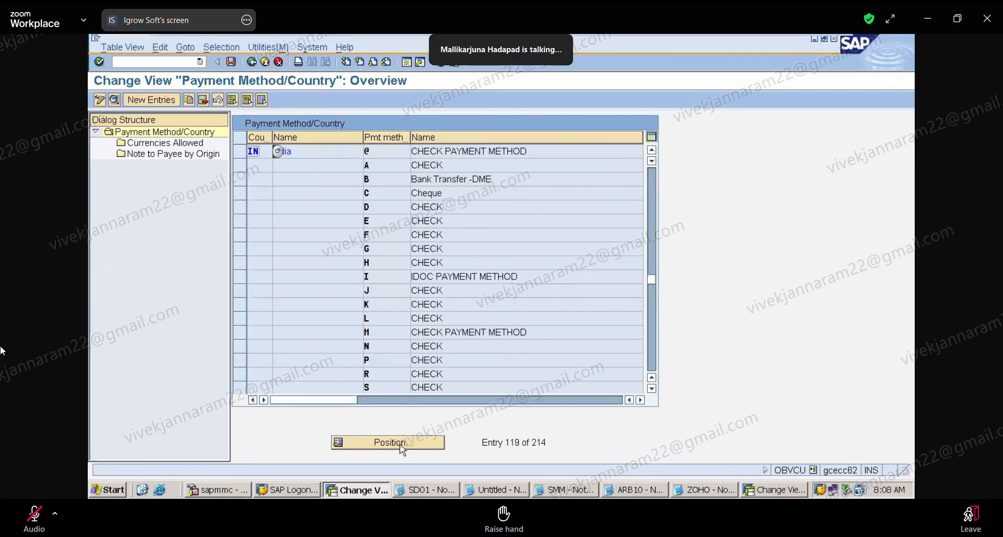
pyautogui.doubleClick(376, 197)
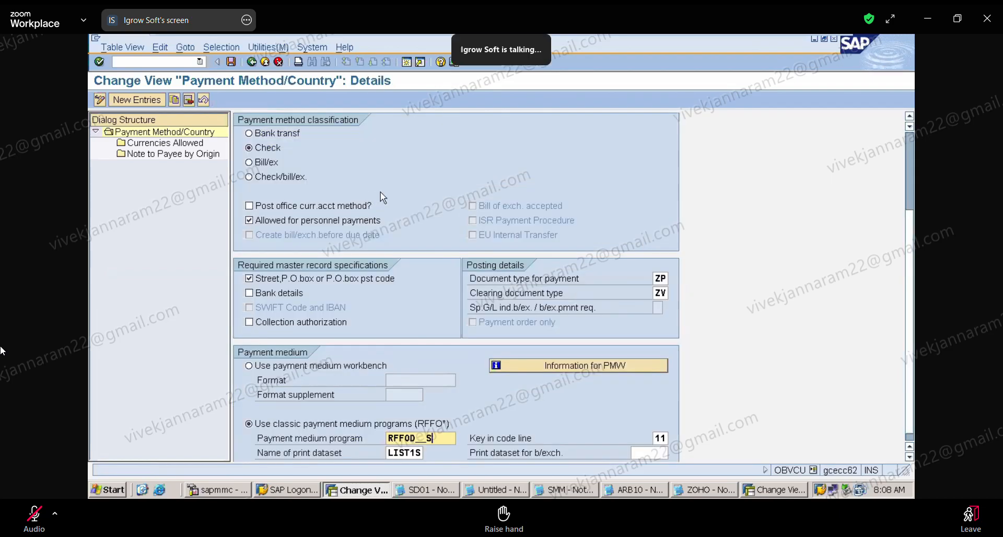
# Examine the Cheque method's classification, master record requirements, posting details and payment medium settings, then return to the overview.
pyautogui.scroll(3, 898, 149)
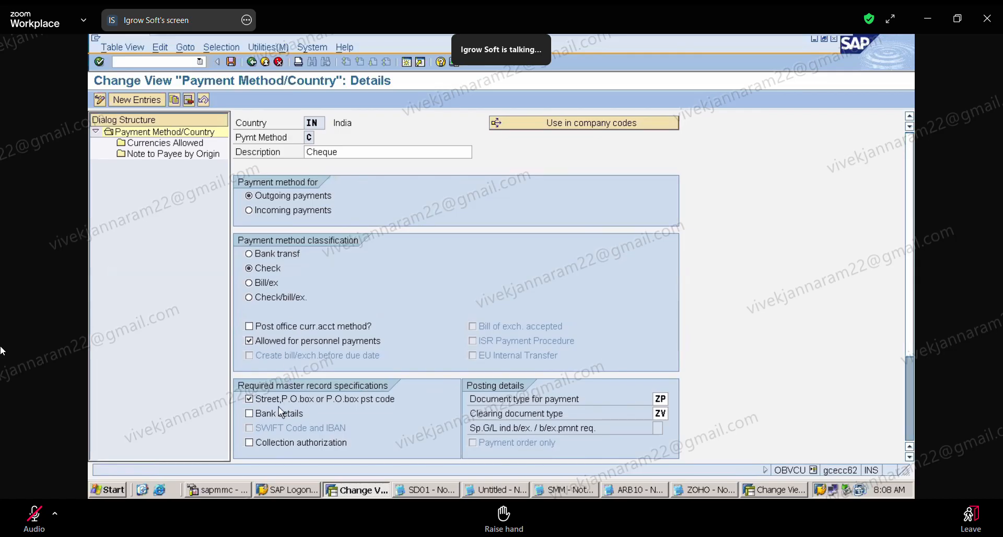
pyautogui.click(910, 458)
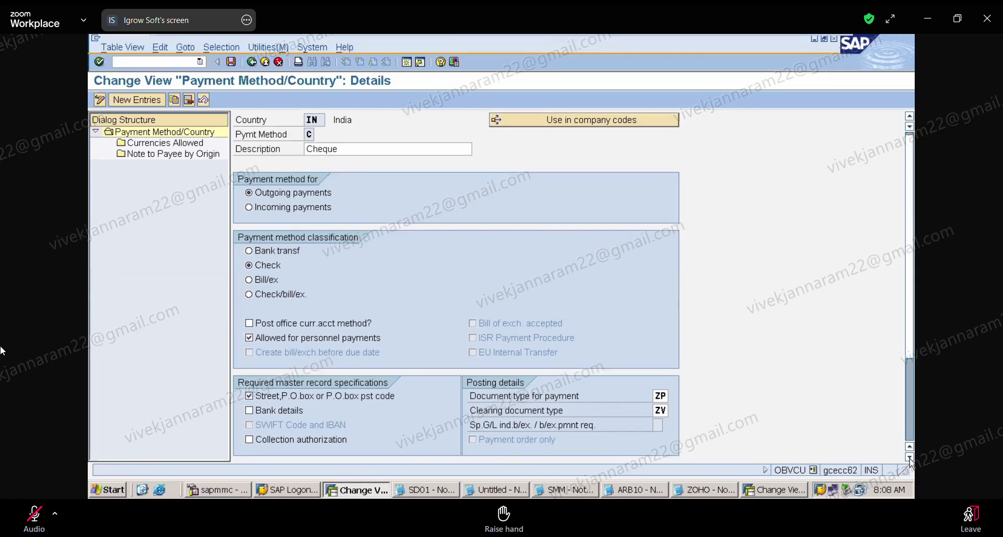
pyautogui.click(909, 457)
pyautogui.click(909, 432)
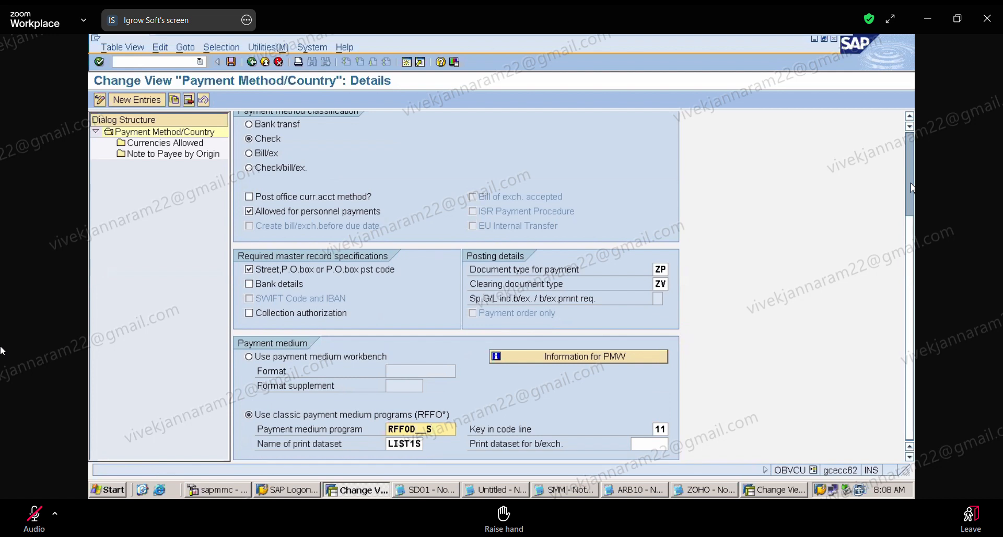
pyautogui.scroll(3, 912, 188)
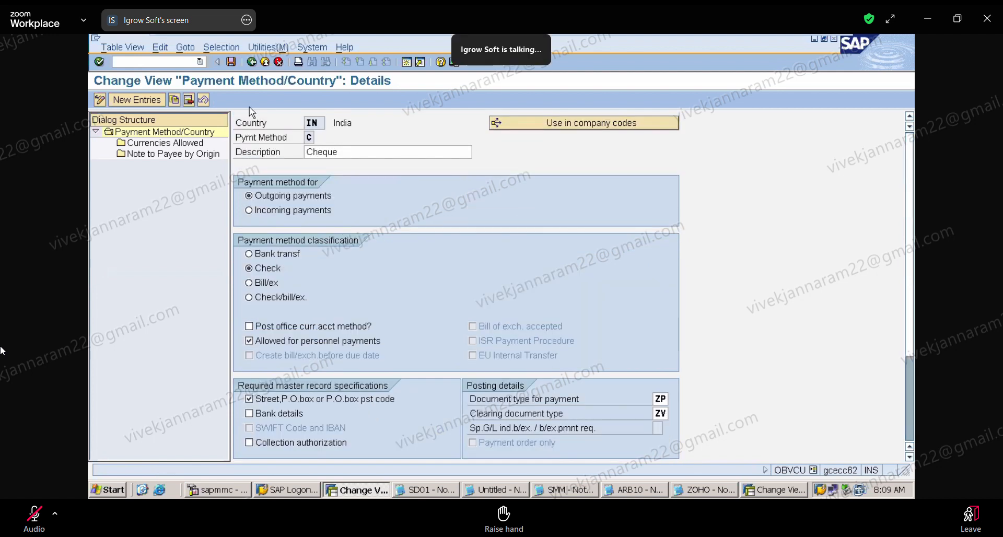
pyautogui.click(253, 62)
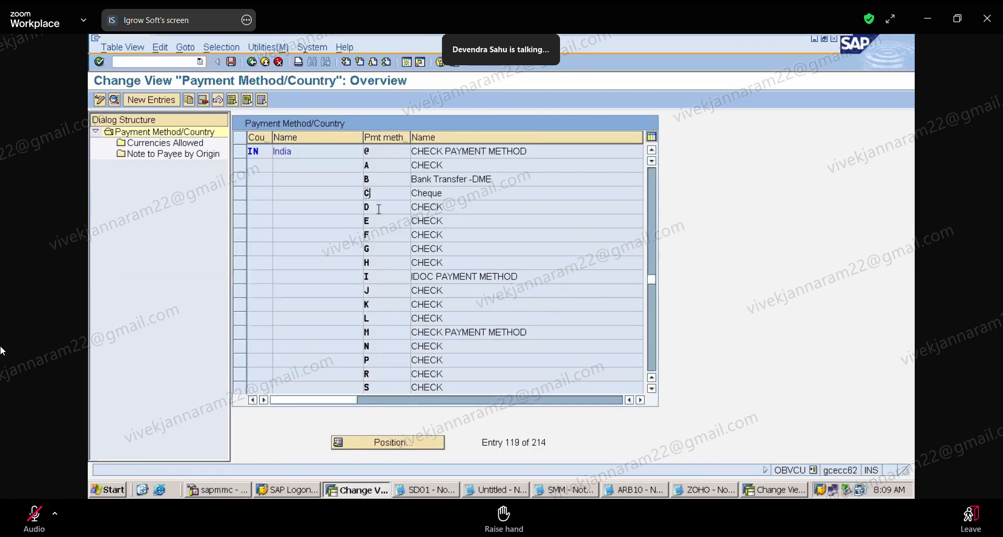
# Open the details of India's existing payment method A and examine its posting and payment medium settings.
pyautogui.doubleClick(379, 170)
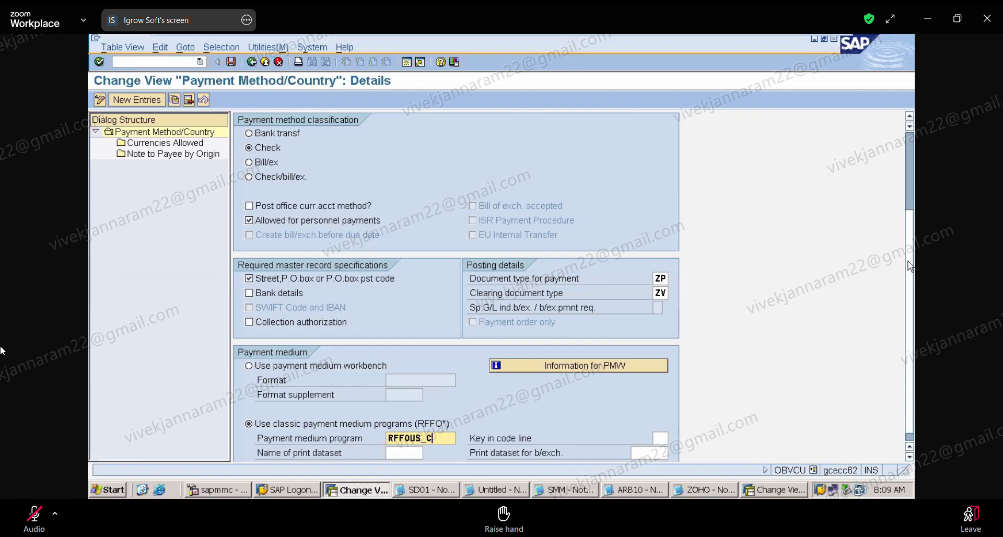
pyautogui.moveTo(910, 266); pyautogui.dragTo(911, 238)
pyautogui.click(29, 523)
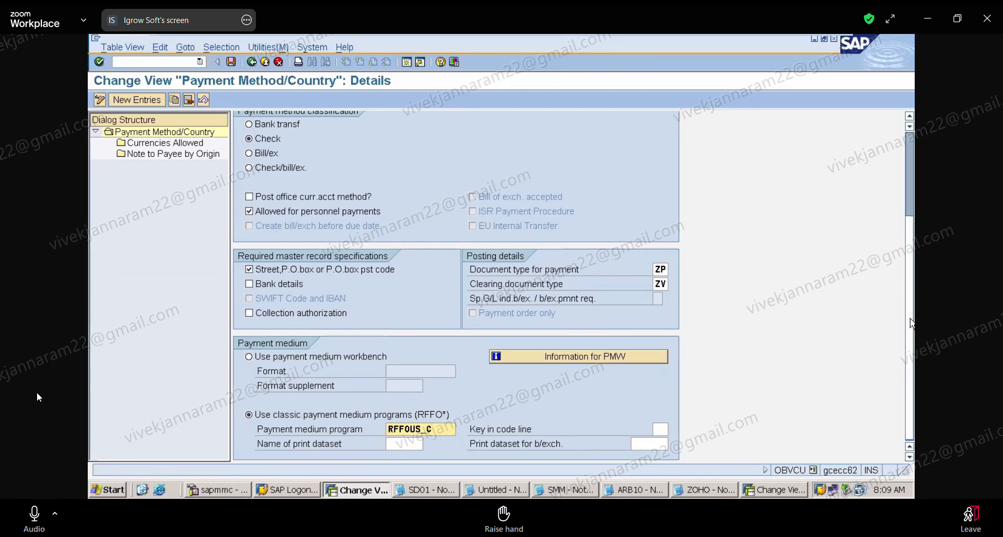
pyautogui.click(34, 515)
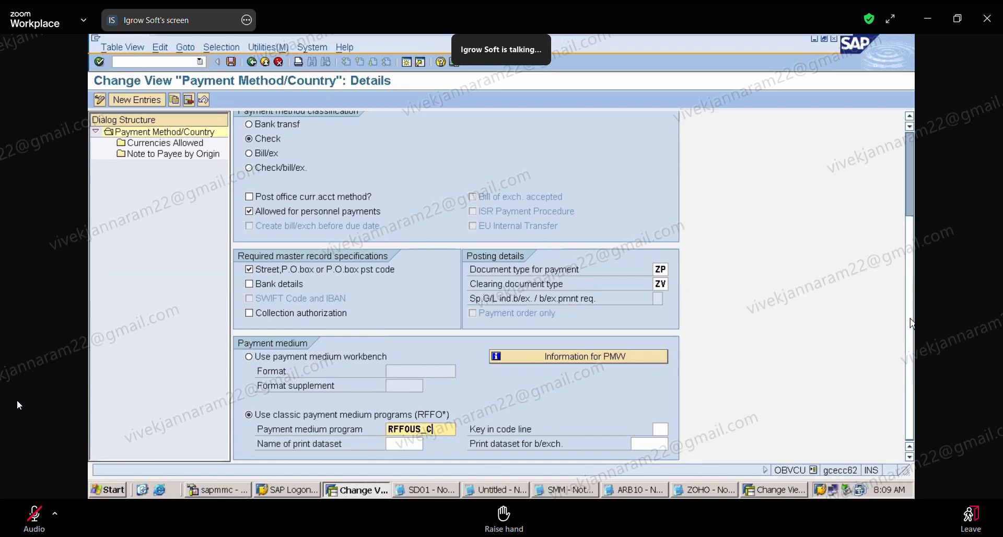
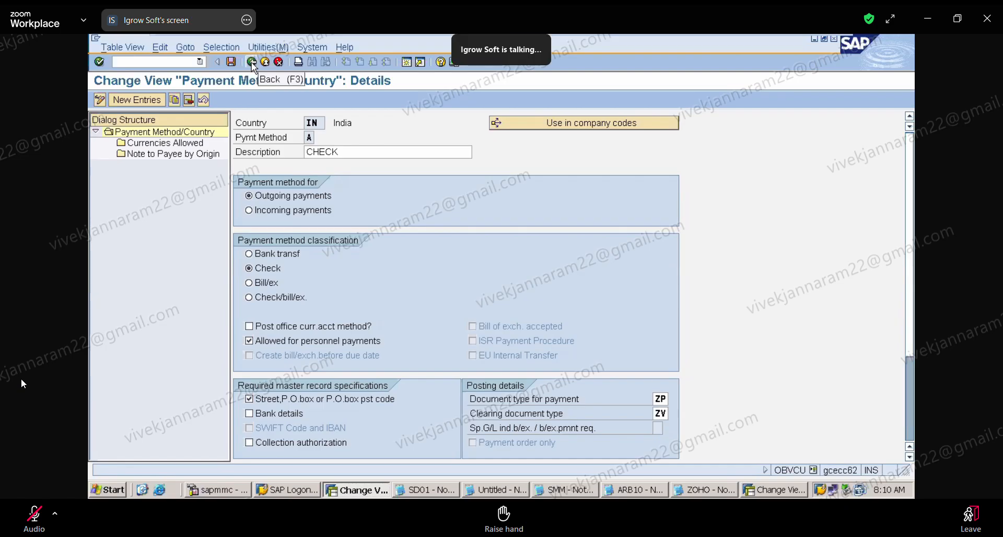
# Open the details of India's payment method C, examine its posting and payment medium settings, and return to the overview.
pyautogui.click(252, 64)
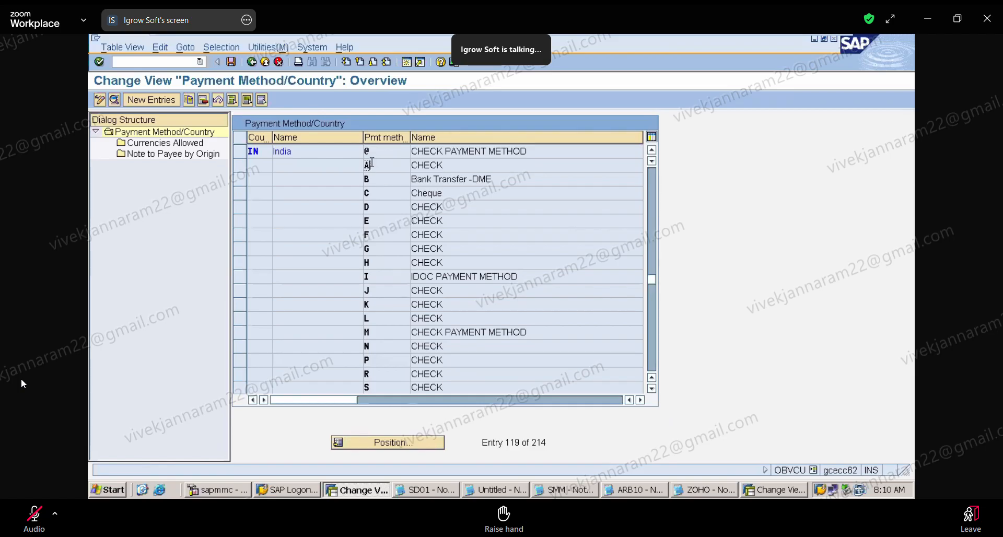
pyautogui.doubleClick(375, 197)
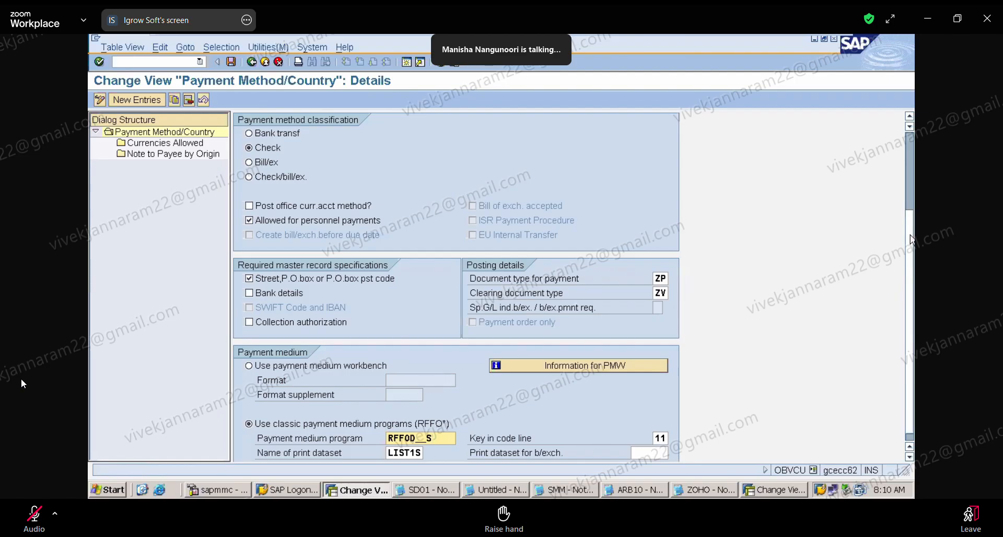
pyautogui.scroll(-1, 912, 241)
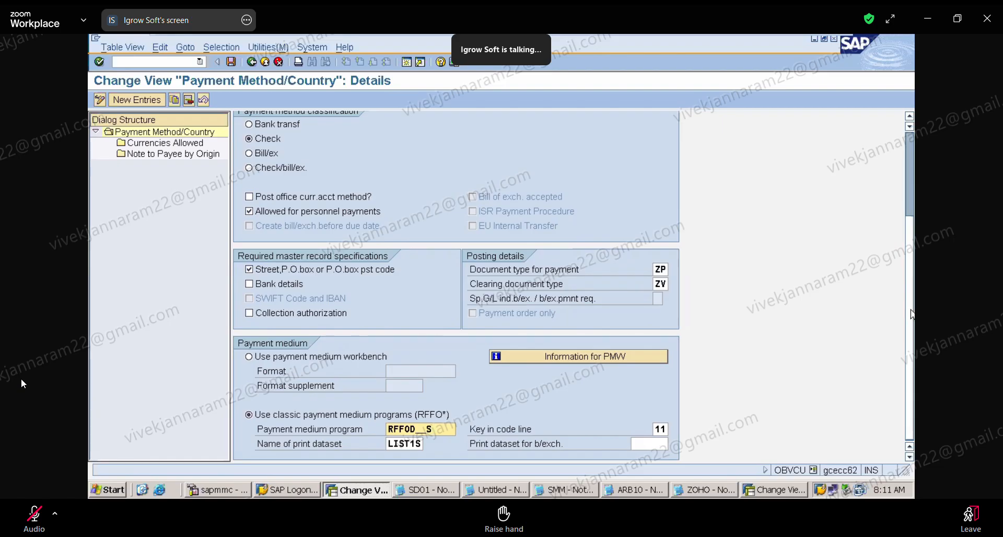
pyautogui.moveTo(911, 310); pyautogui.dragTo(913, 338)
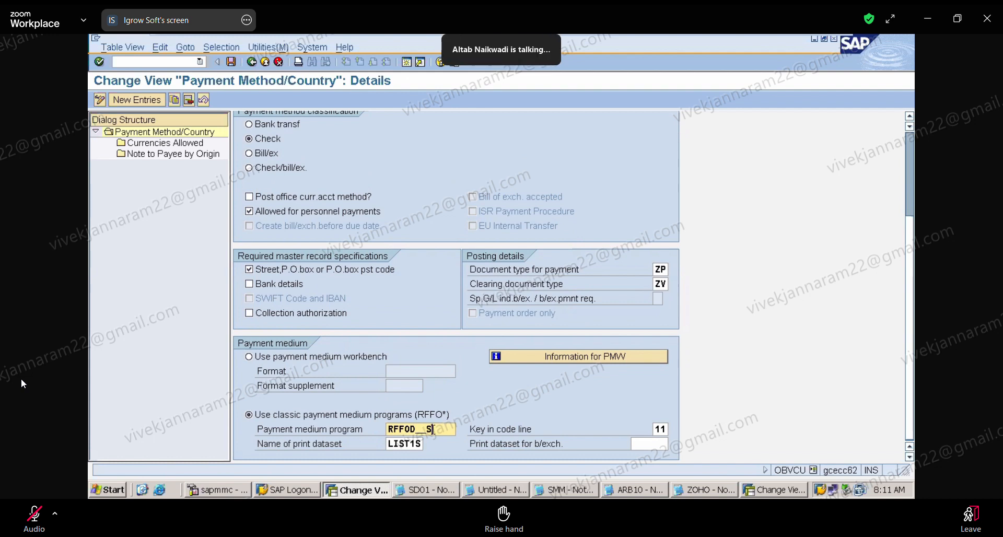
pyautogui.scroll(1, 911, 253)
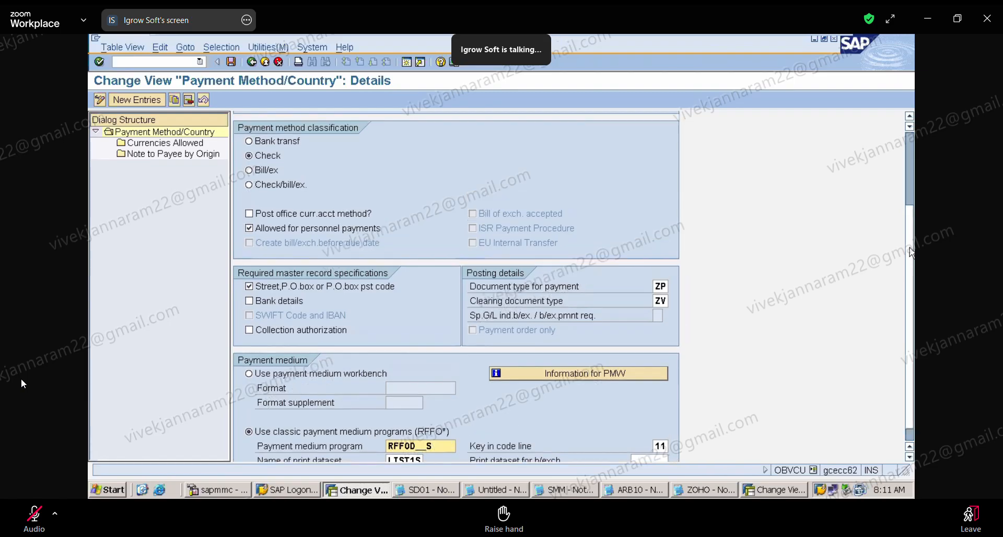
pyautogui.scroll(5, 912, 252)
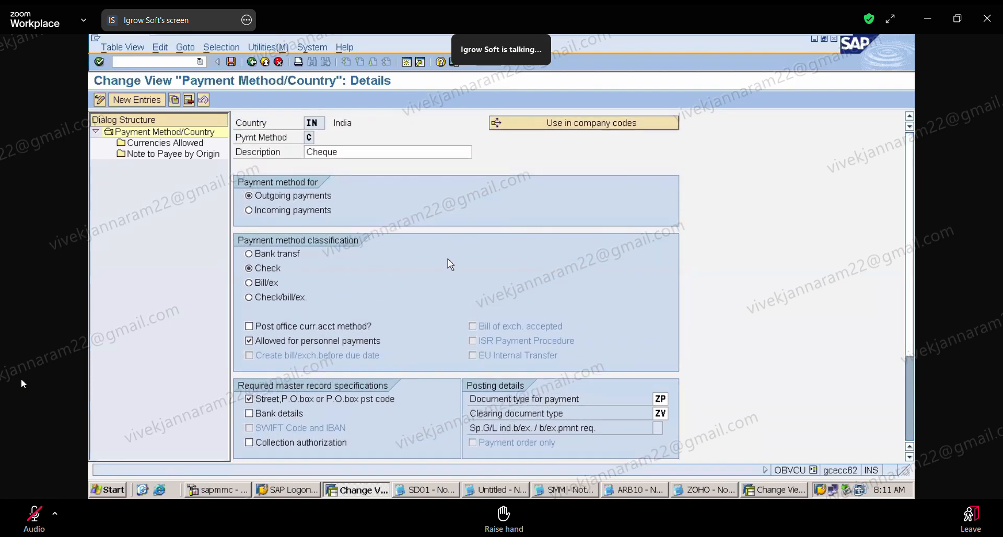
pyautogui.click(252, 63)
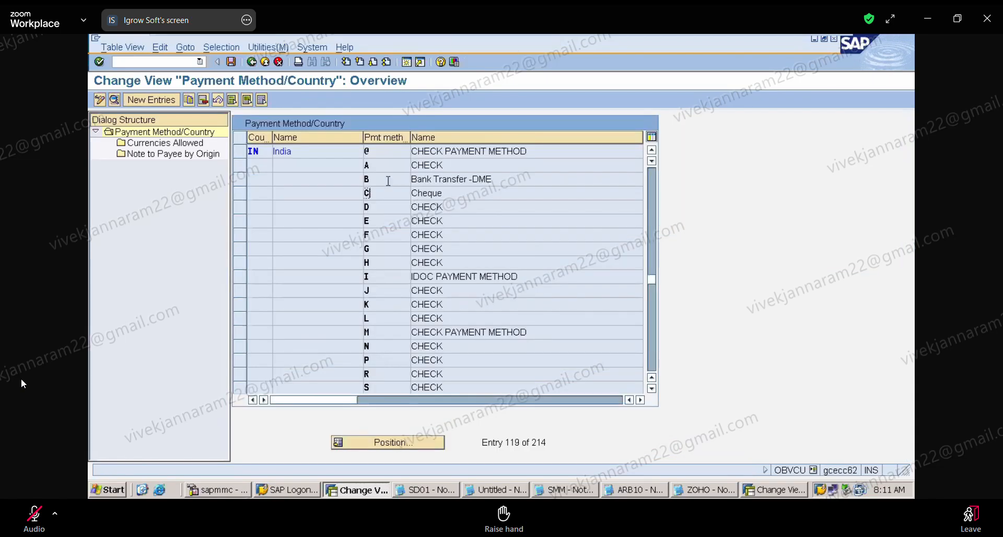
# Examine the payment medium program of India's payment method A for comparison with method C, and go back to the overview.
pyautogui.doubleClick(374, 166)
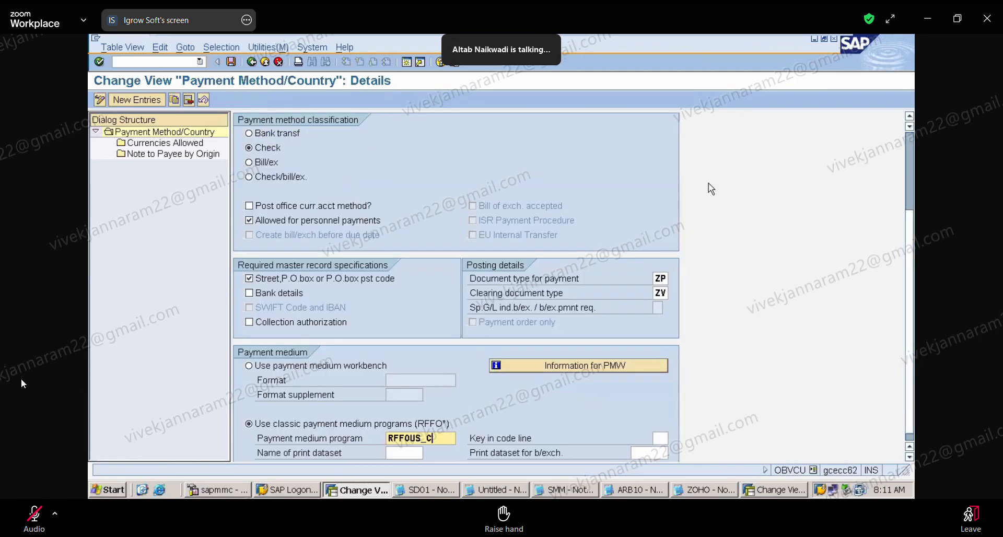
pyautogui.moveTo(910, 239); pyautogui.dragTo(914, 302)
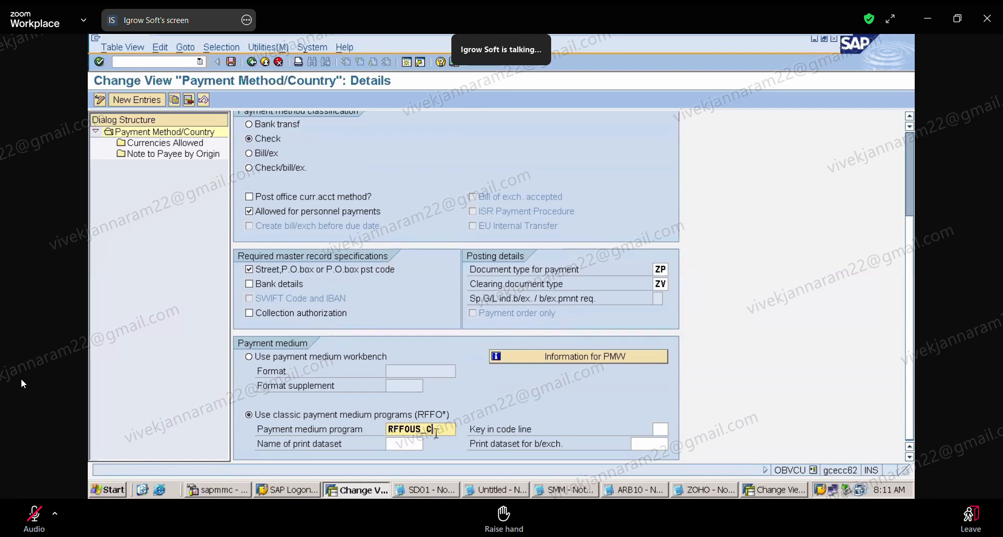
pyautogui.click(34, 516)
pyautogui.moveTo(912, 309); pyautogui.dragTo(912, 211)
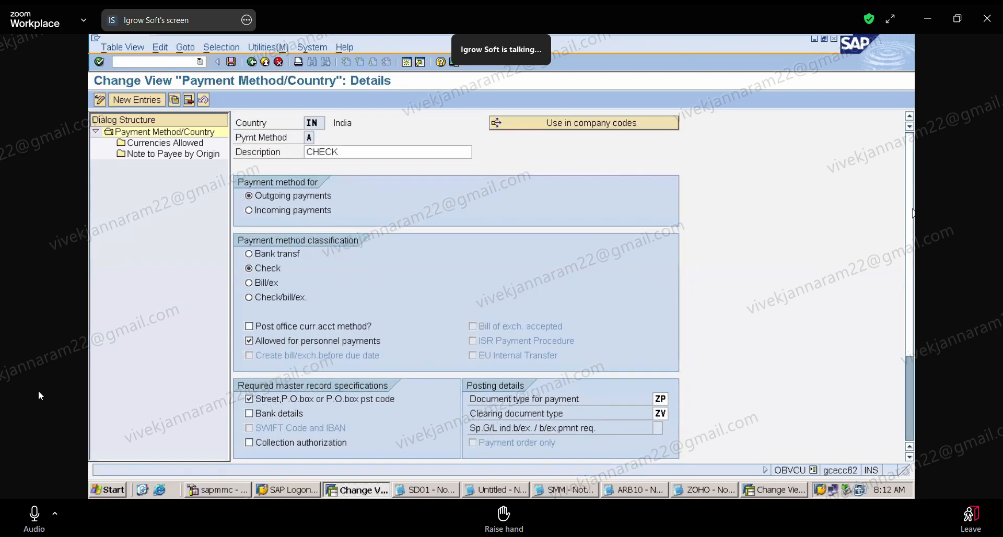
pyautogui.moveTo(912, 214)
pyautogui.mouseDown()
pyautogui.moveTo(913, 355)
pyautogui.moveTo(911, 211)
pyautogui.mouseUp()
pyautogui.click(252, 62)
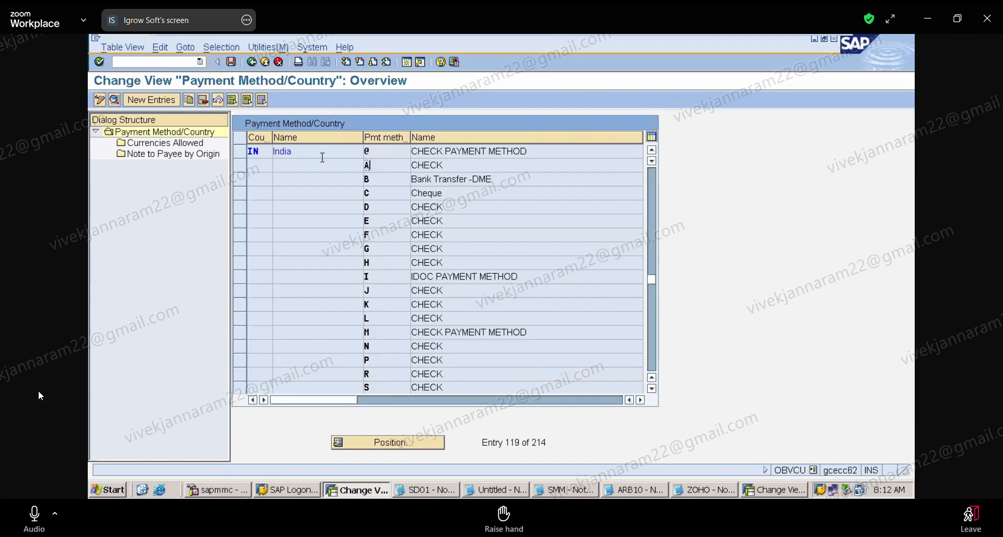
# Reopen India's payment method A, review its full details, save them and return to the method overview.
pyautogui.doubleClick(378, 166)
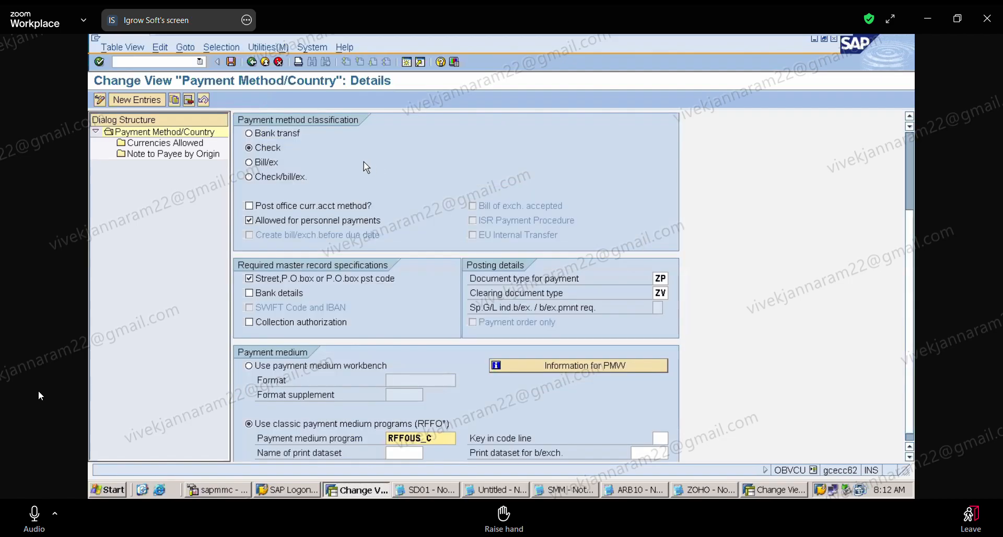
pyautogui.click(908, 143)
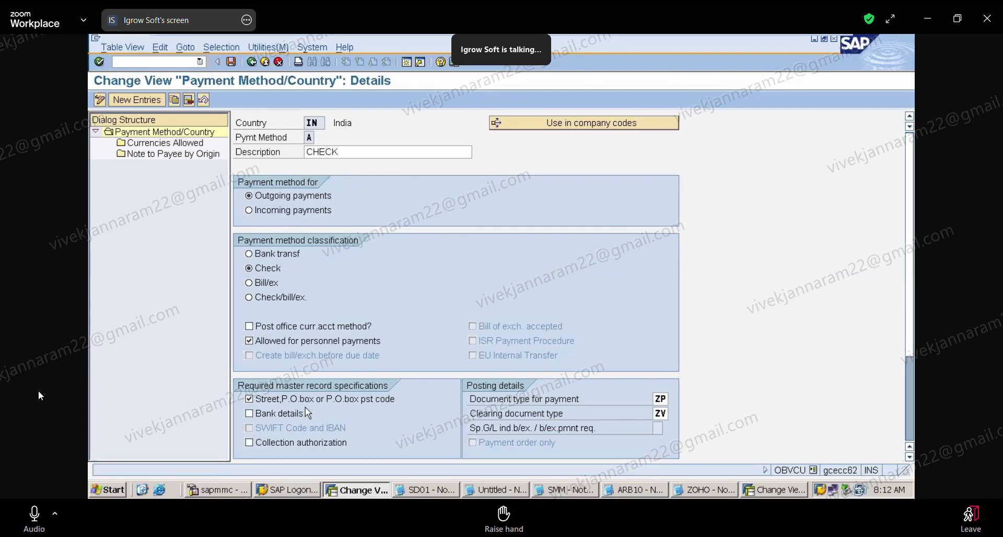
pyautogui.click(912, 427)
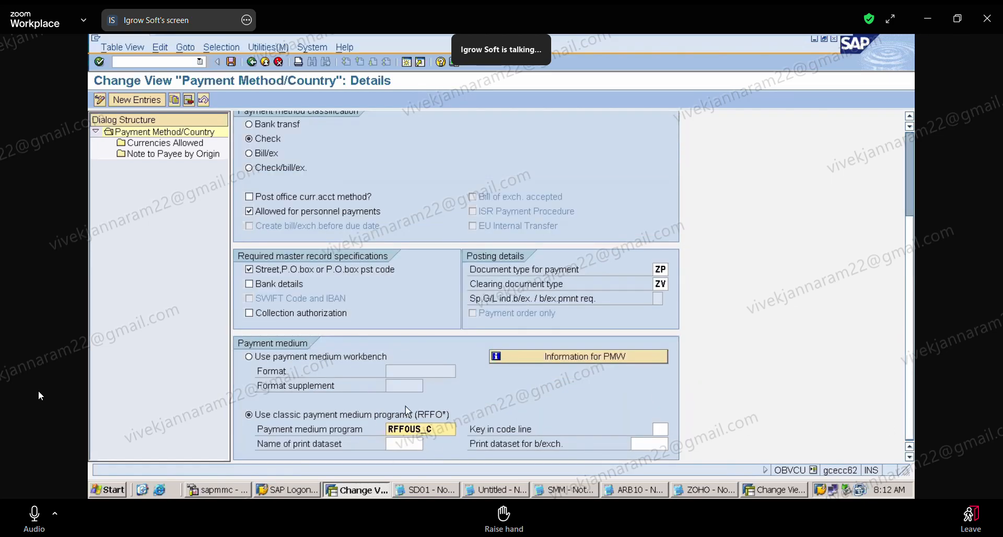
pyautogui.click(228, 62)
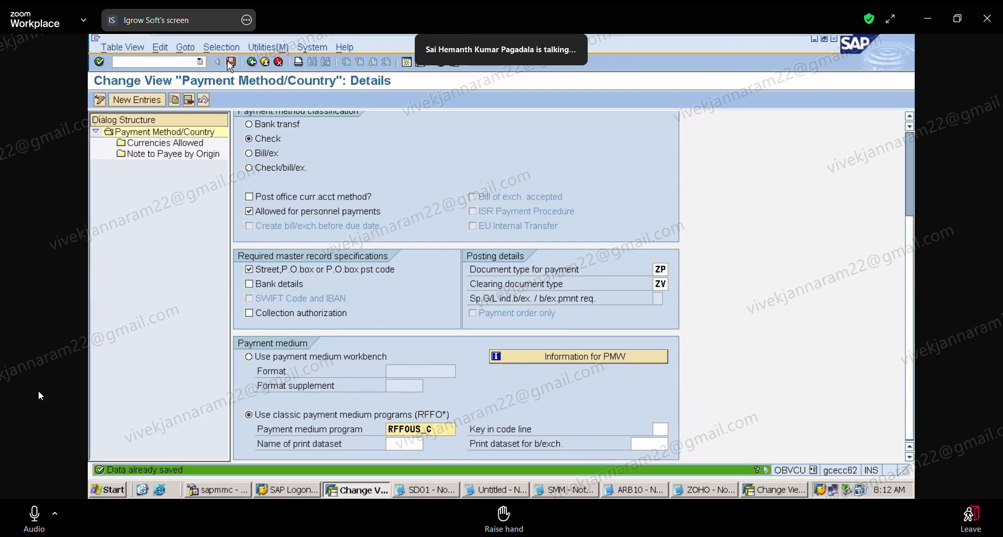
pyautogui.click(253, 65)
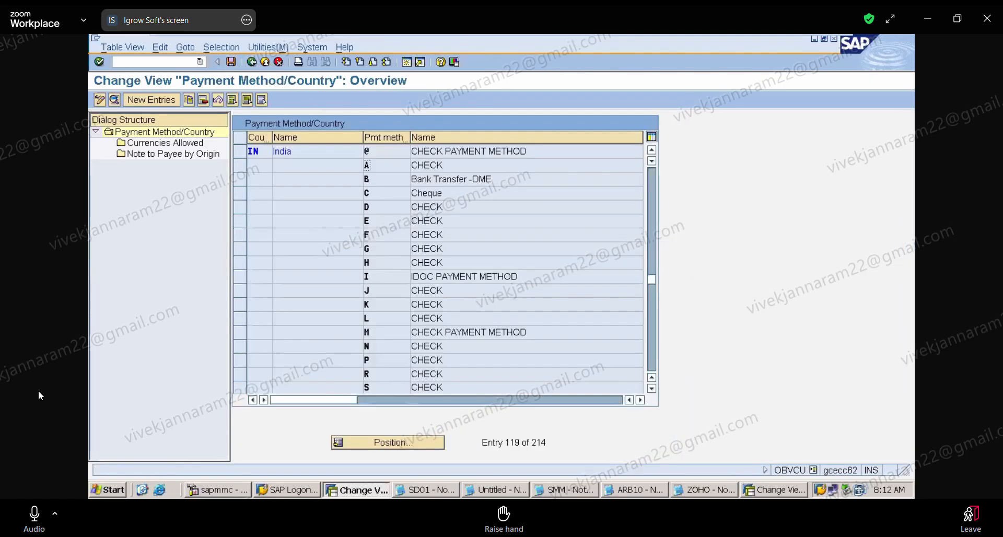
pyautogui.click(771, 490)
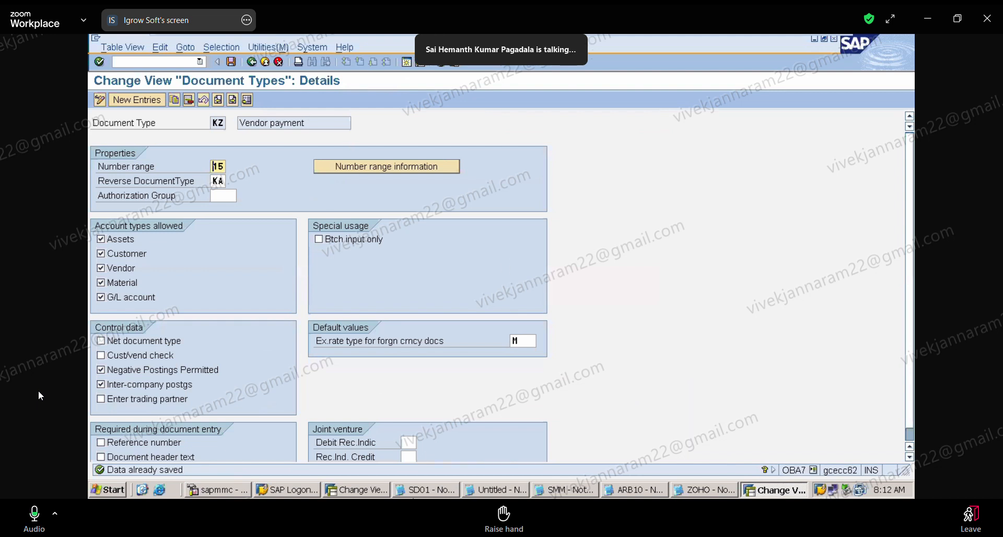
pyautogui.click(374, 492)
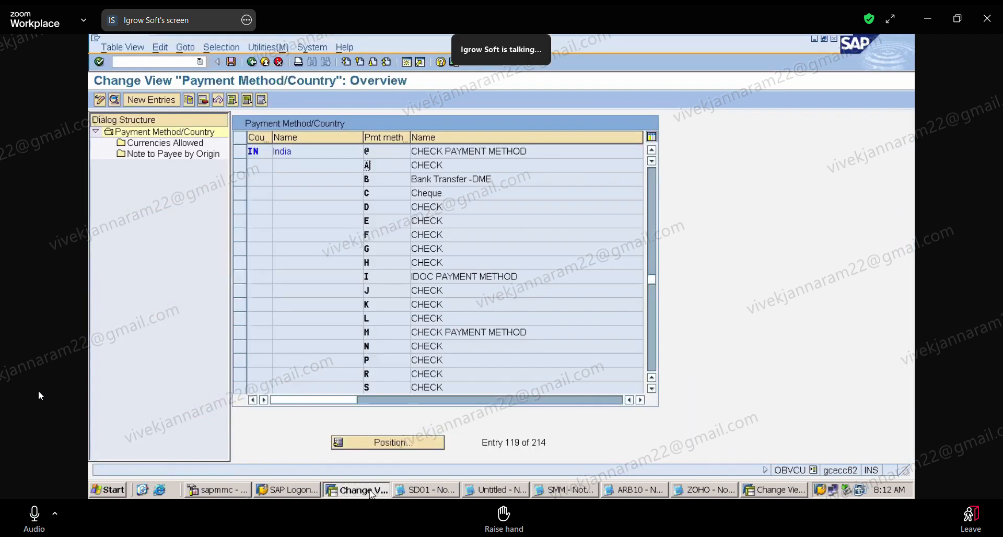
# Create a new entry under payment methods in company code for paying company code ZAPL with payment method A.
pyautogui.click(253, 63)
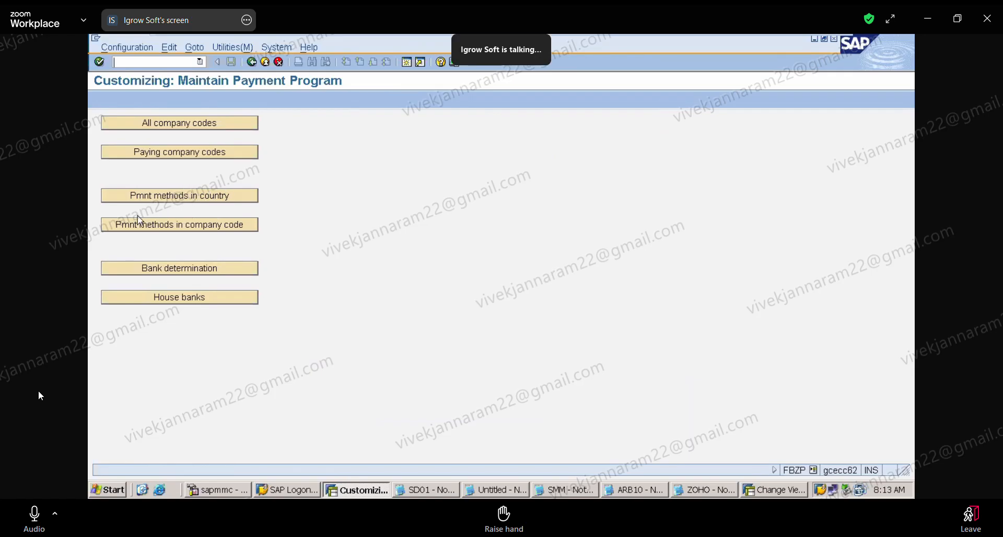
pyautogui.click(226, 228)
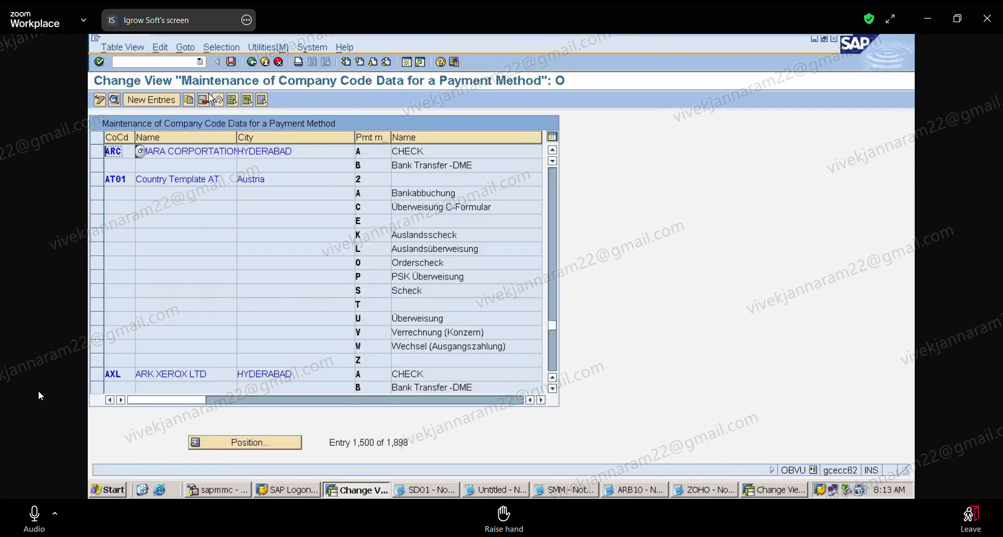
pyautogui.click(157, 100)
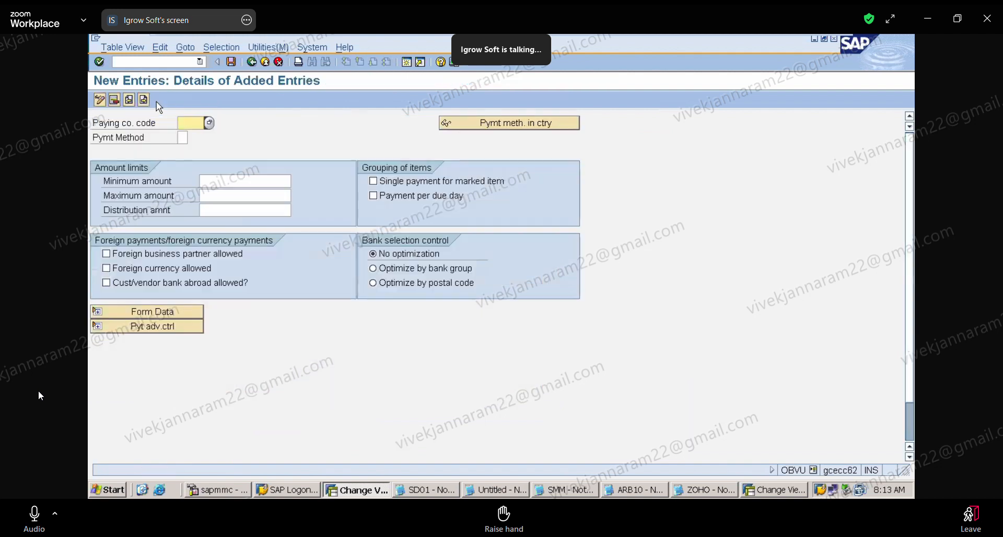
pyautogui.click(186, 124)
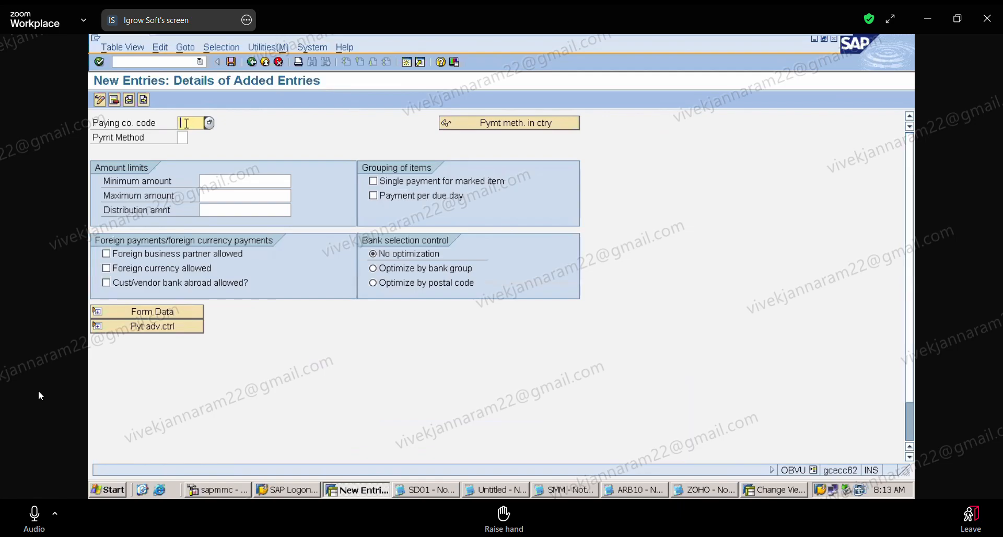
pyautogui.write('Z1')
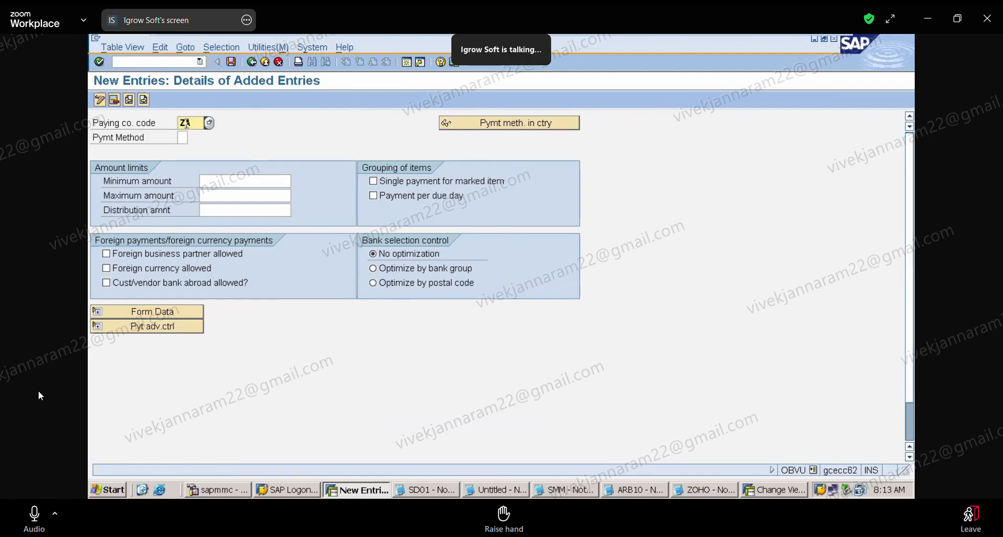
pyautogui.write('PL')
pyautogui.press('Tab')
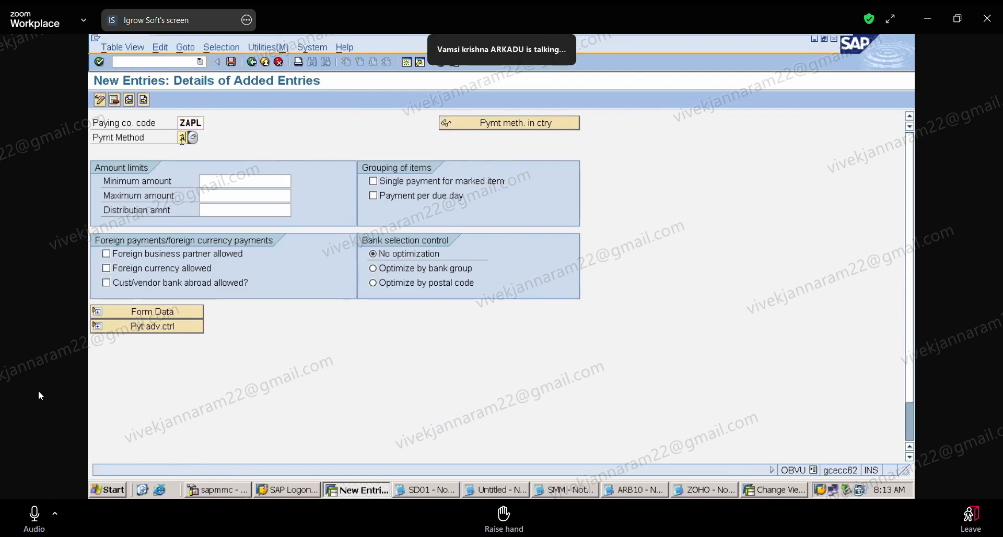
pyautogui.write('T')
# Set the amount limits of the ZAPL payment method to a minimum of 100 and a maximum of 1000000.
pyautogui.click(238, 183)
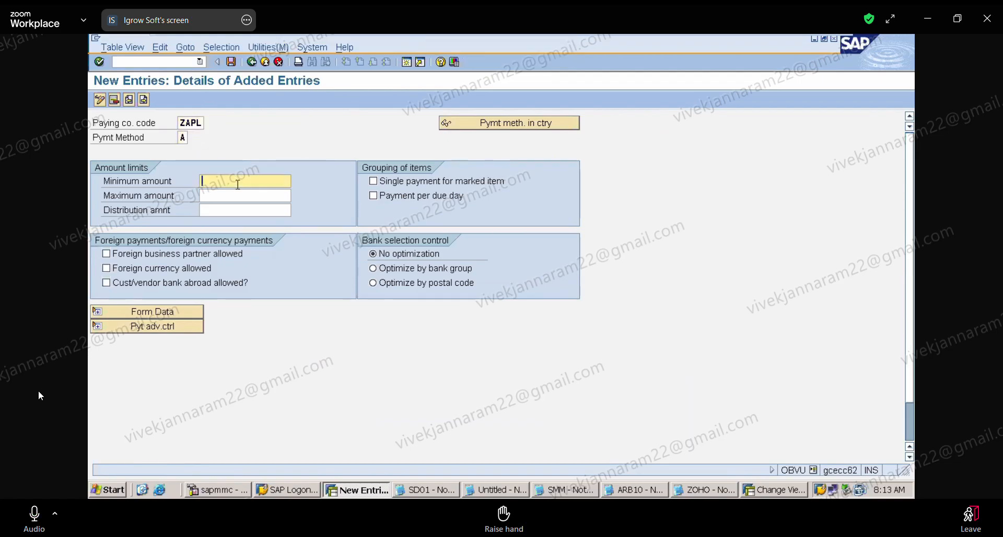
pyautogui.click(238, 197)
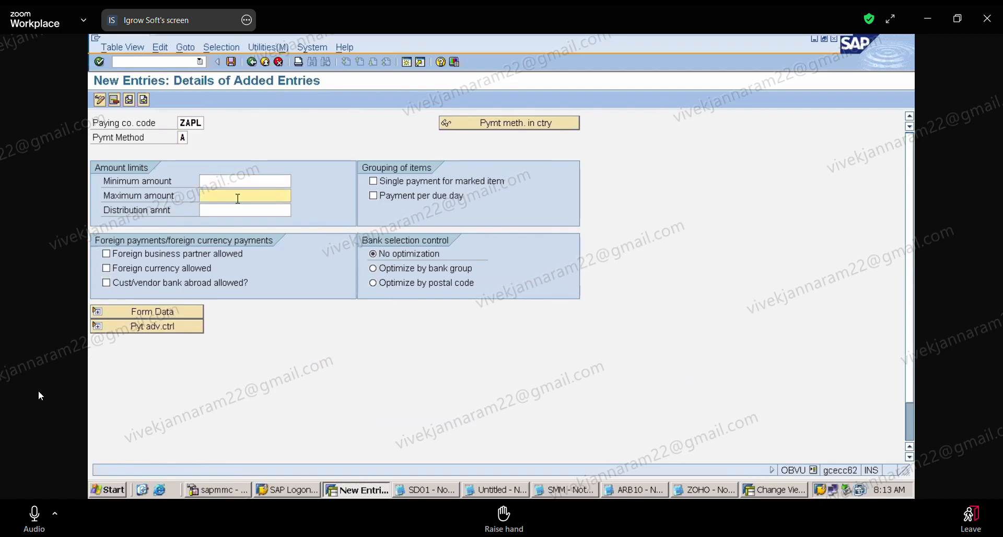
pyautogui.click(237, 181)
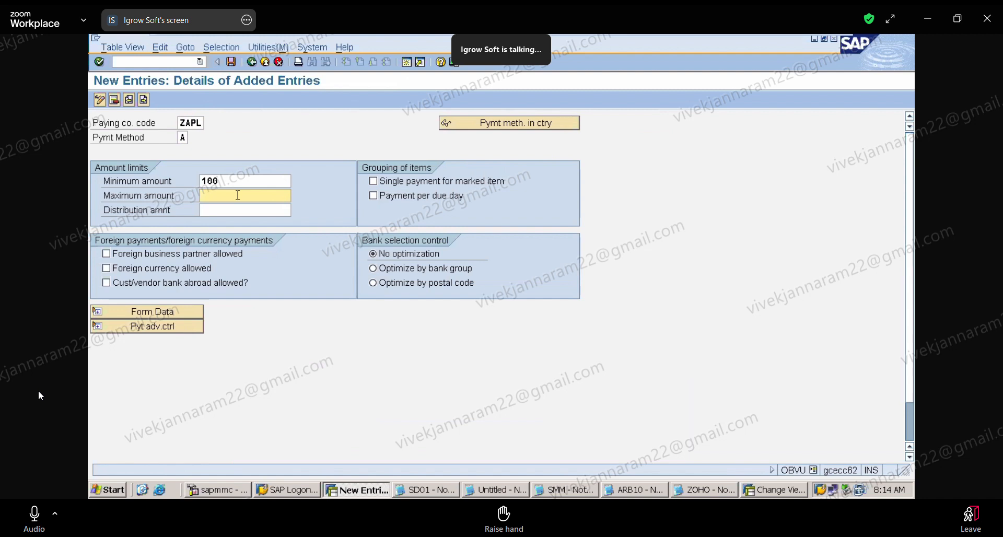
pyautogui.write('1000000')
# Try a distribution amount of 200000 for the ZAPL payment method and clear the value again.
pyautogui.click(222, 209)
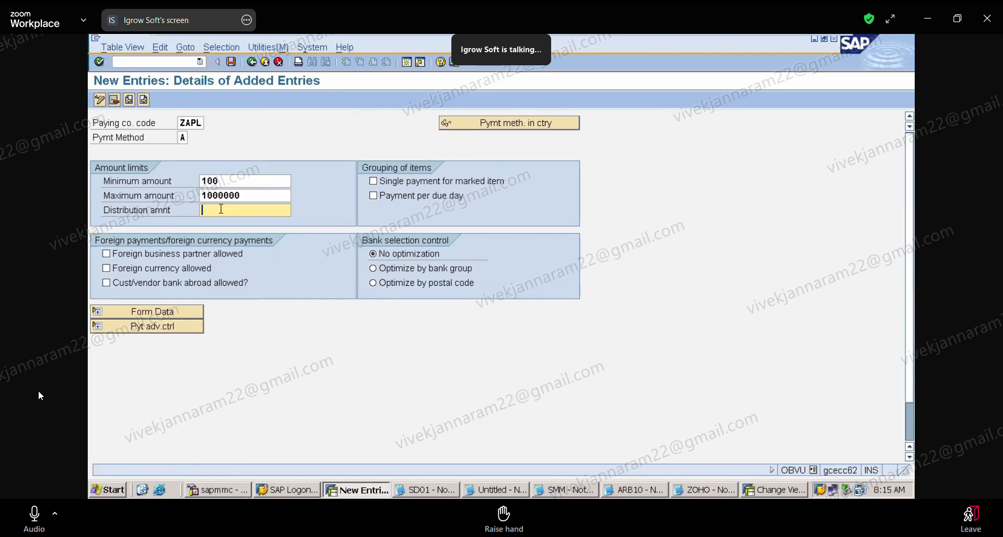
pyautogui.write('200000')
pyautogui.press('BackSpace')
pyautogui.press('BackSpace')
pyautogui.press('BackSpace')
pyautogui.press('BackSpace')
pyautogui.press('BackSpace')
pyautogui.press('BackSpace')
pyautogui.click(34, 514)
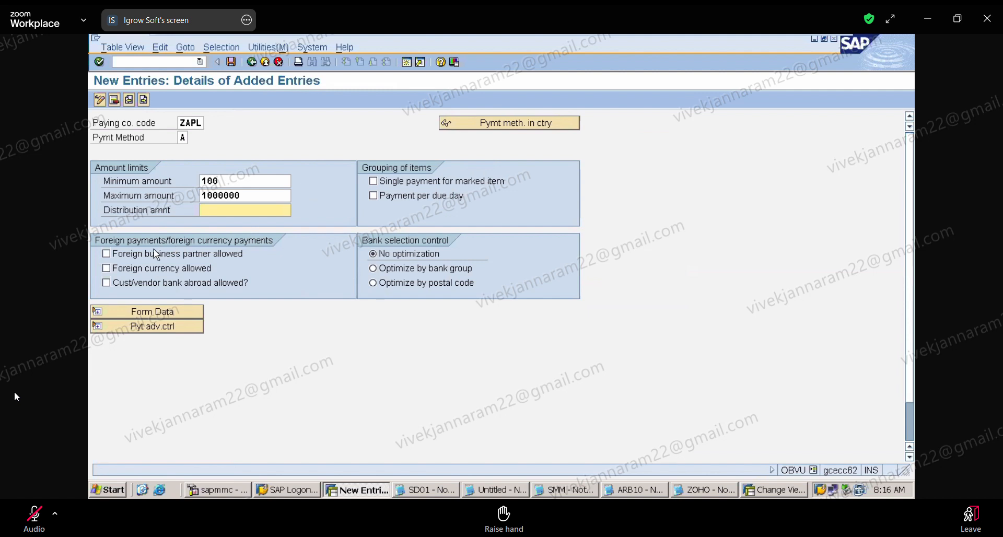
pyautogui.click(201, 61)
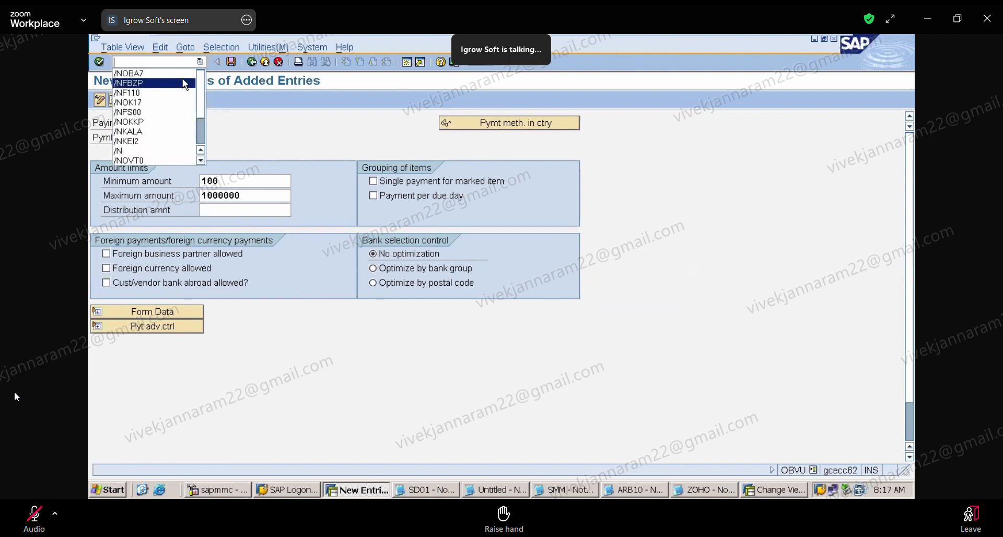
pyautogui.click(186, 84)
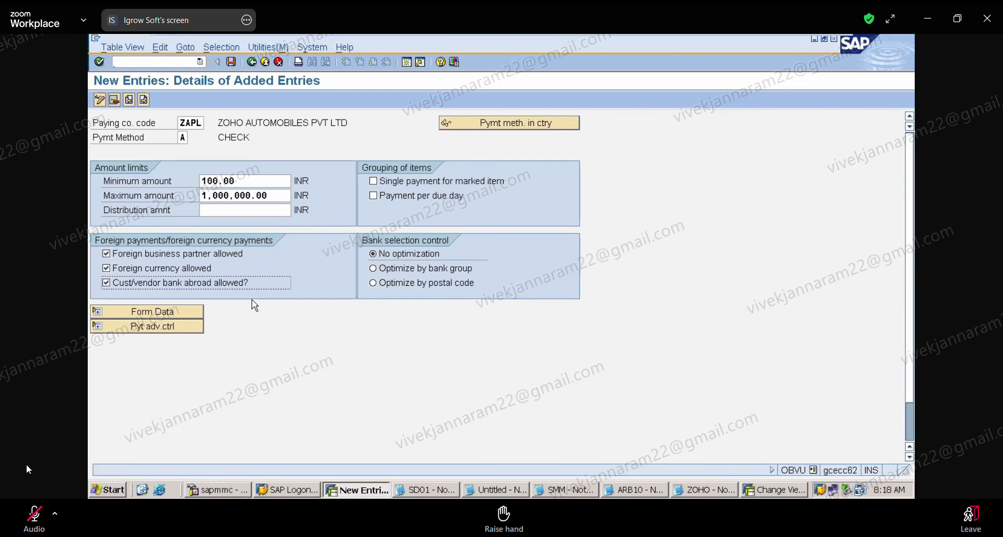
pyautogui.click(34, 516)
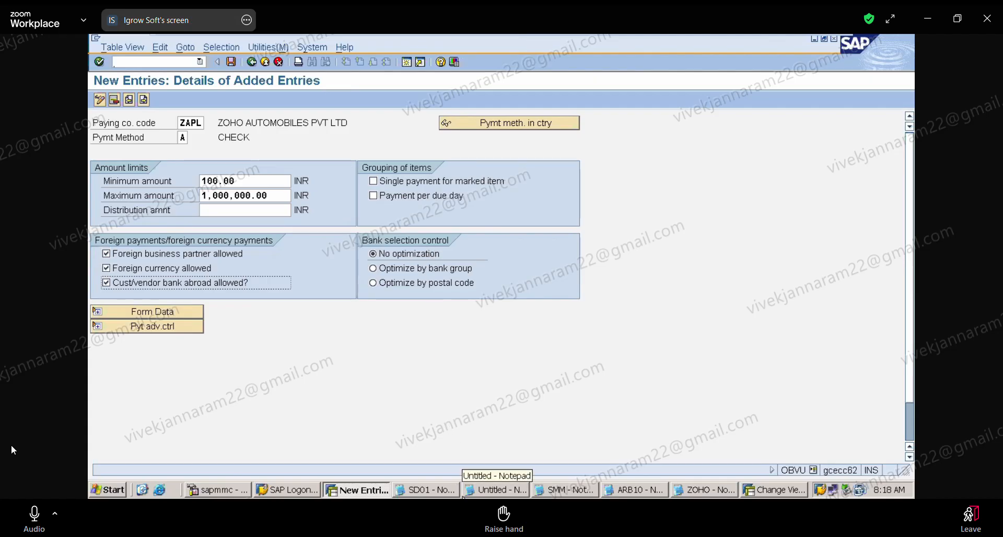
# Switch to the ZOHO notes in Notepad and add a "ZAPL :" heading with the line "HDFC BANK AC : POSTAL CODE : 500040".
pyautogui.click(698, 494)
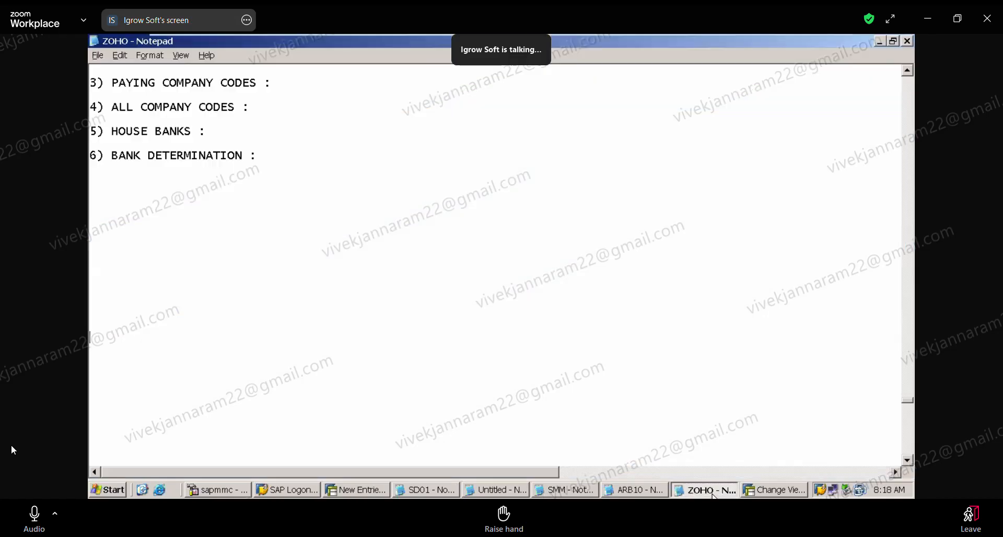
pyautogui.click(227, 235)
pyautogui.write('ZAPL :  HDFC BAK')
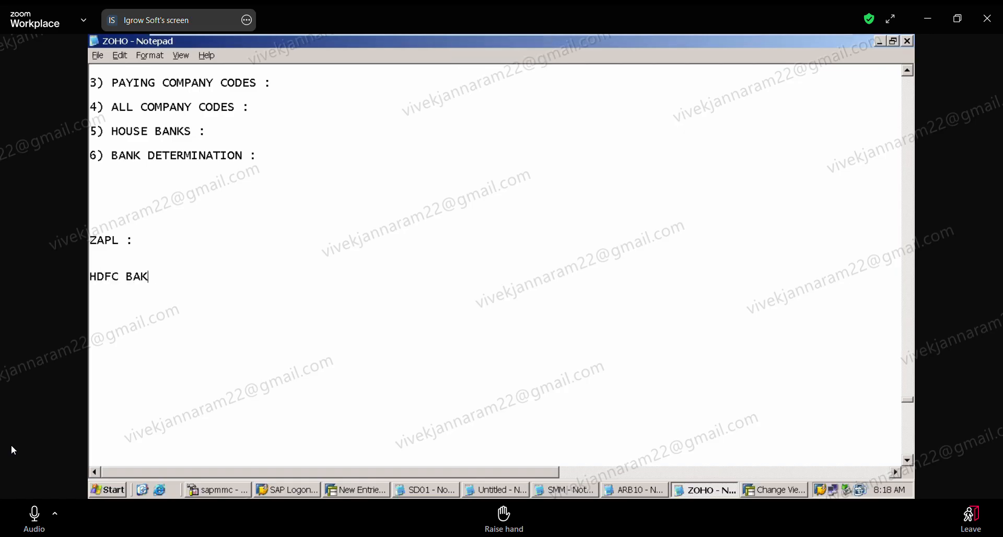
pyautogui.press('BackSpace')
pyautogui.write('NK AC  : POSTAL CODE')
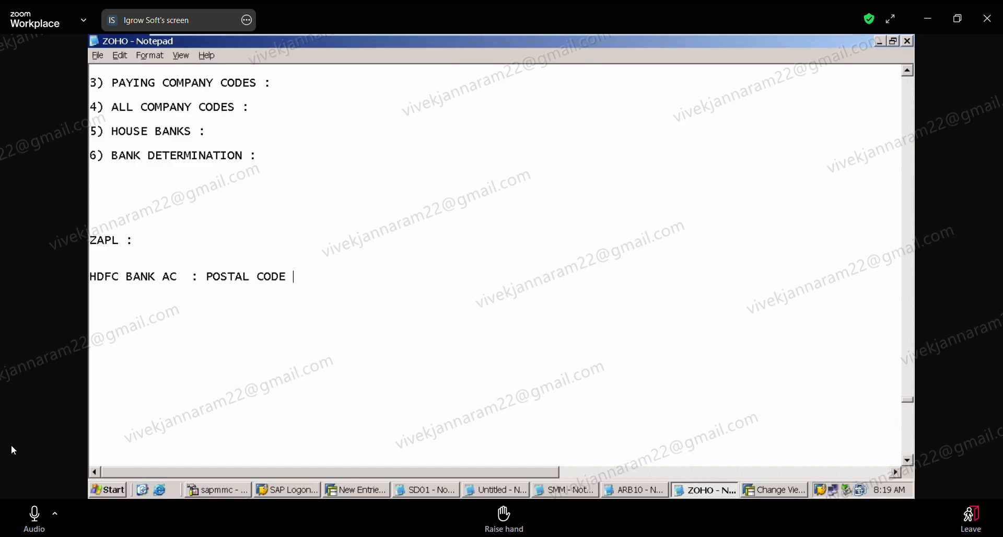
pyautogui.write(' :')
pyautogui.write(' 500')
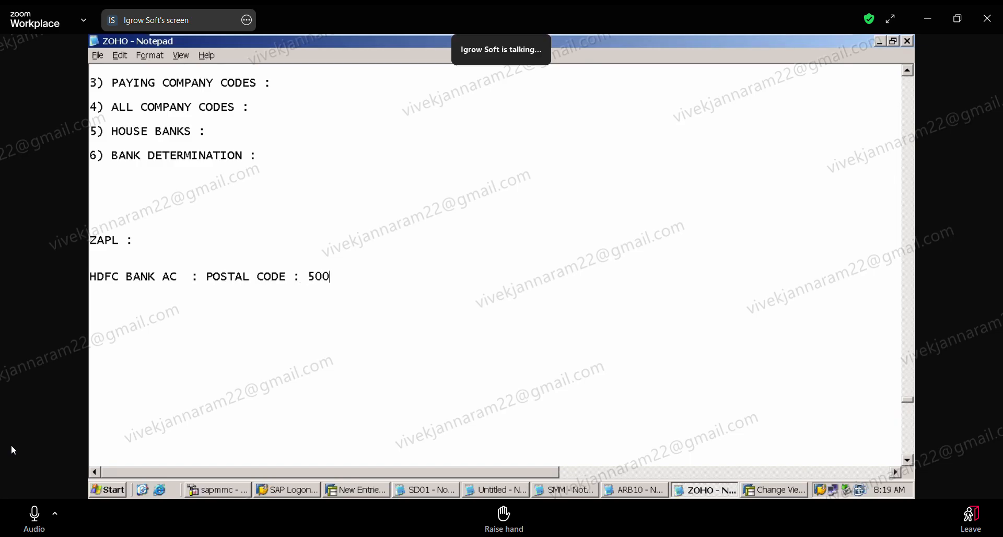
pyautogui.write('040')
# Add the heading "VENDOR BANK ACCOUNTS:" below the HDFC line, followed by the entry "ICICI BANK : POSTAL CODE : 500040".
pyautogui.press('Return')
pyautogui.press('Return')
pyautogui.write('VENDOR')
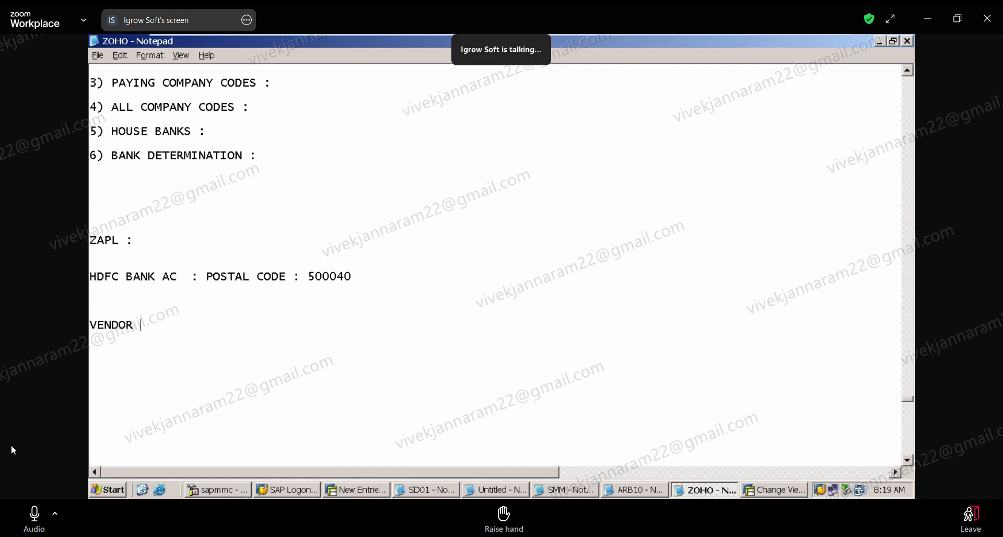
pyautogui.write(' BANK ACCOUNTS:')
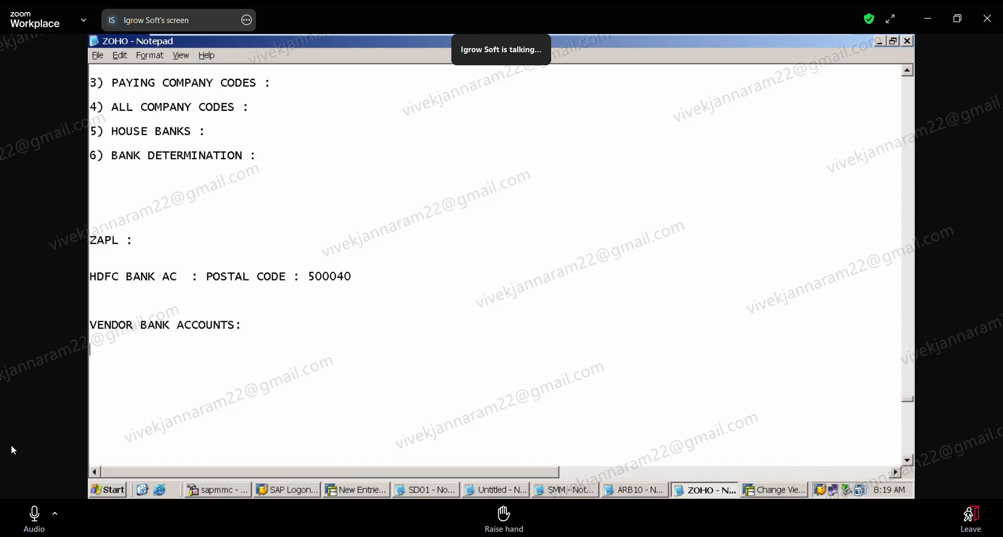
pyautogui.press('Return')
pyautogui.write('ICICI BANK ')
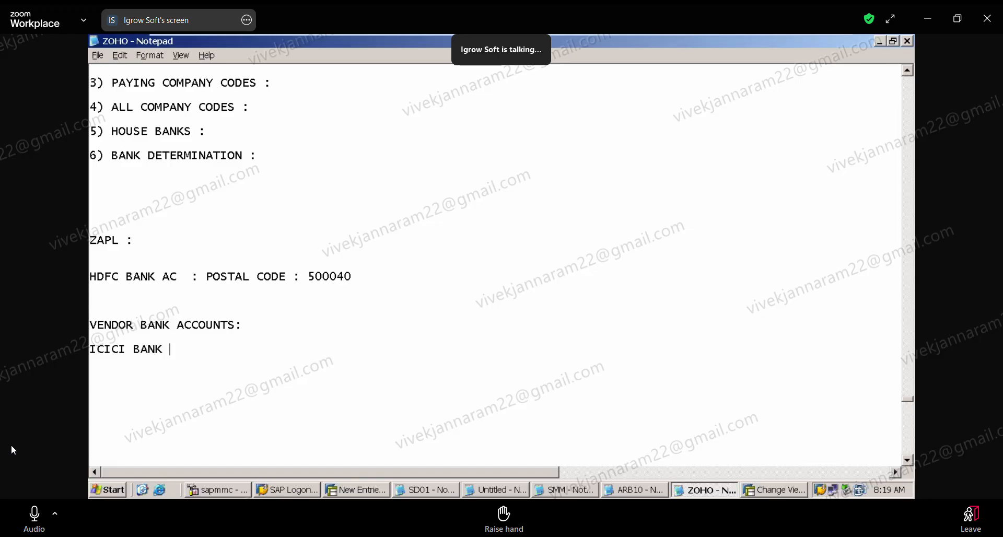
pyautogui.write(' : POSTAL CODE : 500050')
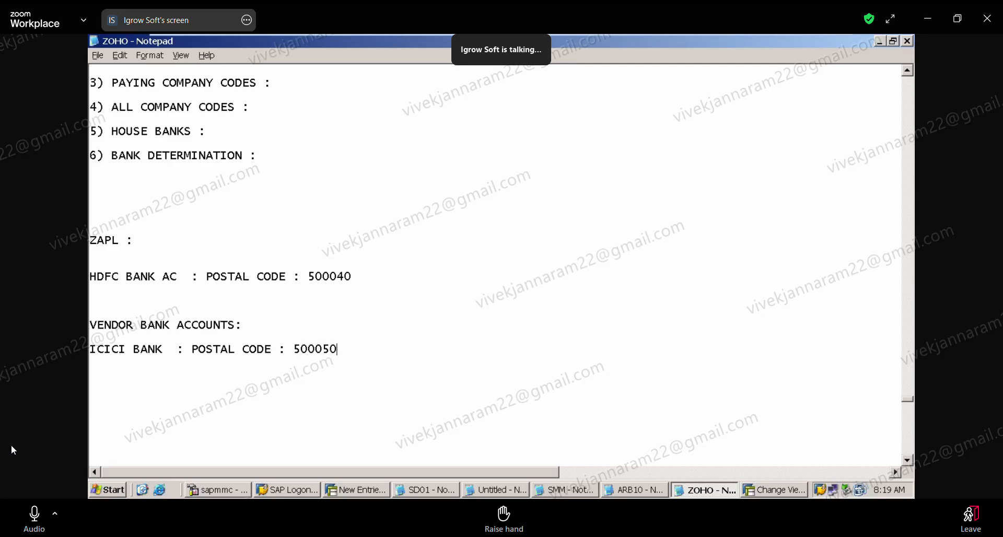
pyautogui.press('BackSpace')
pyautogui.press('BackSpace')
pyautogui.write('40')
# Highlight ZAPL's HDFC line and the vendor's ICICI line in turn to compare their postal codes.
pyautogui.click(358, 277)
pyautogui.hotkey('shift', 'Home')
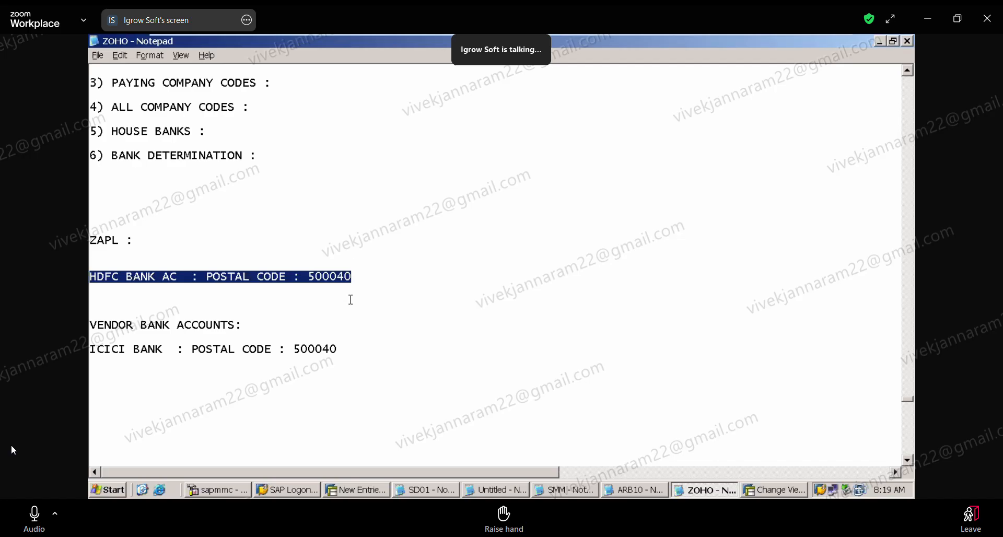
pyautogui.click(339, 340)
pyautogui.hotkey('shift', 'Home')
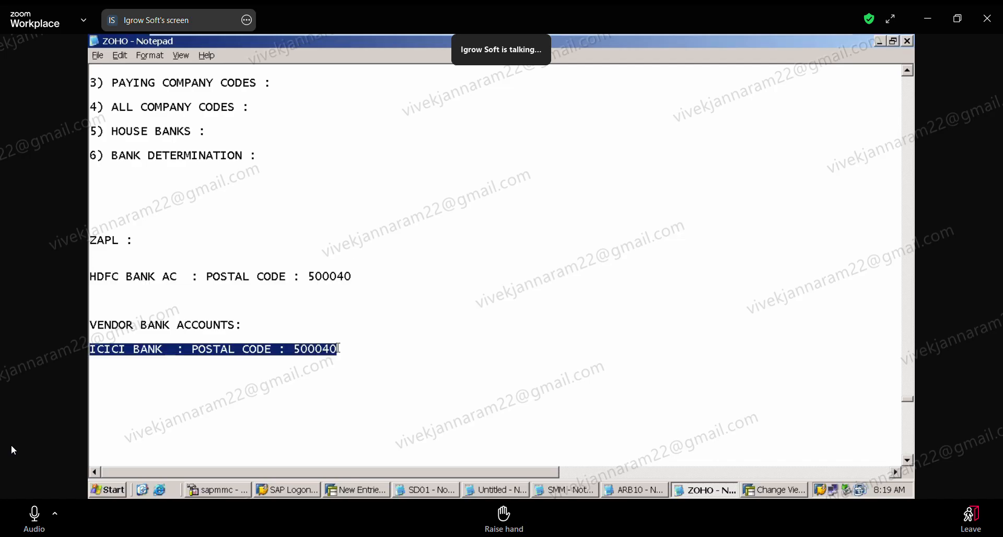
# Add "HDFC BANK AC : POSTAL CODE : 500360" under the vendor bank accounts and align the colon of the ICICI line with it.
pyautogui.press('Down')
pyautogui.write('H')
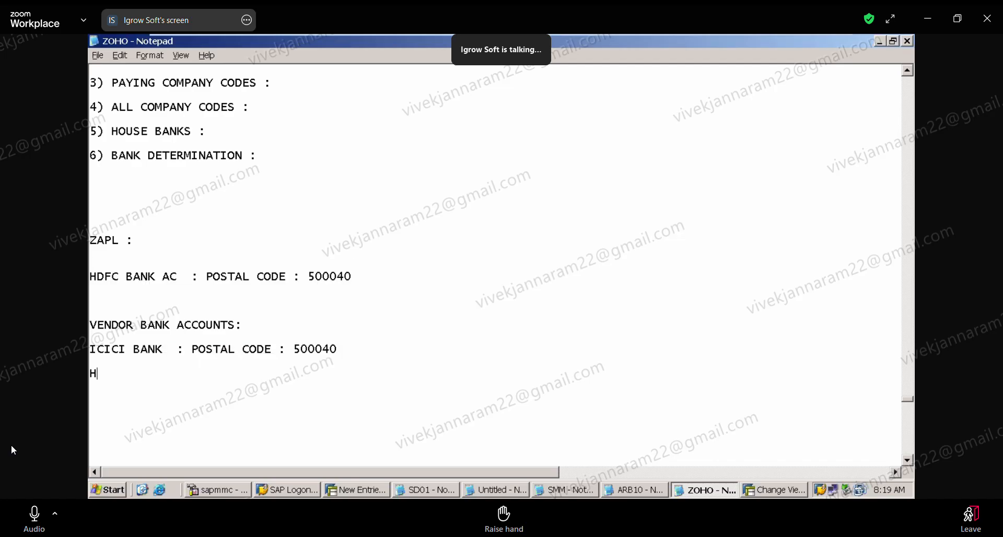
pyautogui.write('DFC BANK AC : POSTAL C')
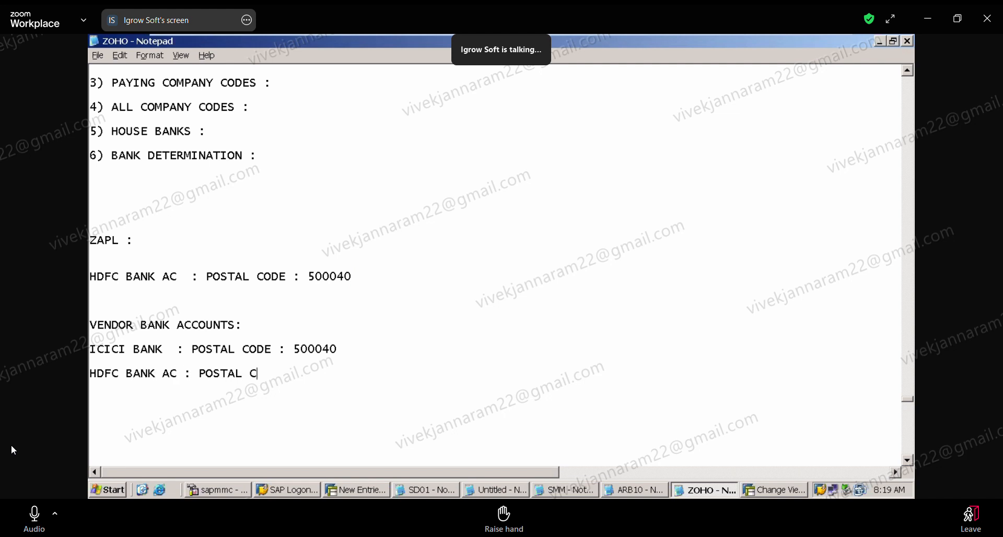
pyautogui.write('ODE : 500360')
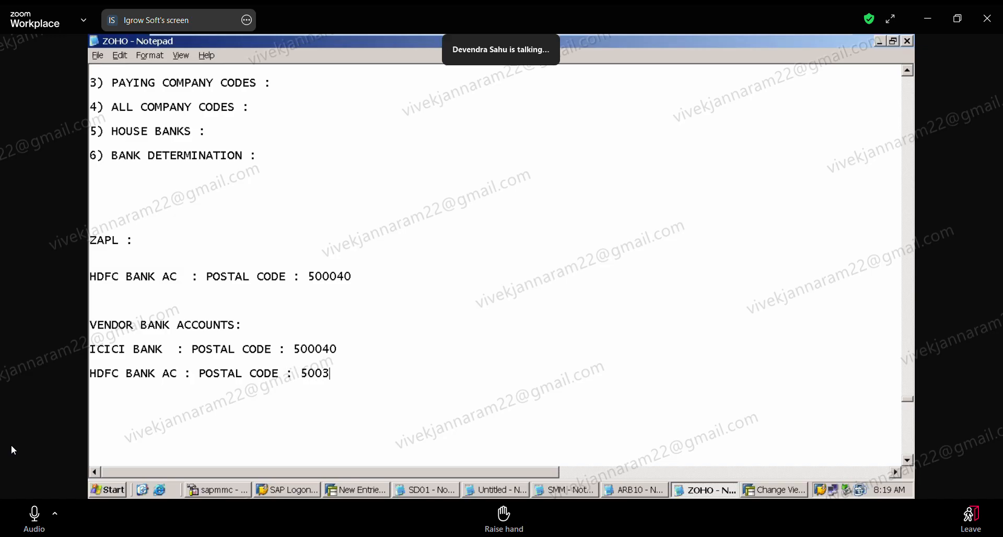
pyautogui.click(278, 349)
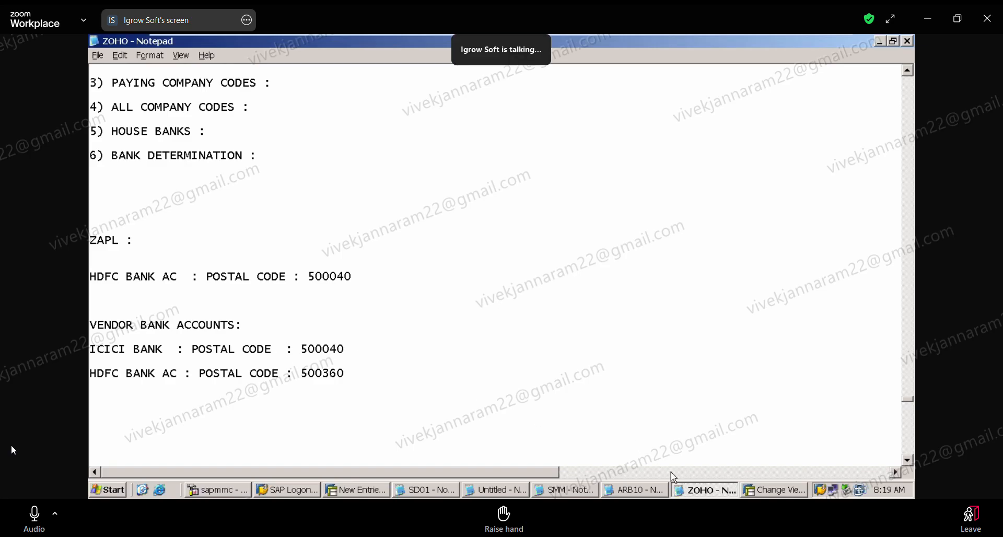
# Switch back to the ZAPL payment method entry in SAP and try Optimize by bank group for bank selection.
pyautogui.click(766, 491)
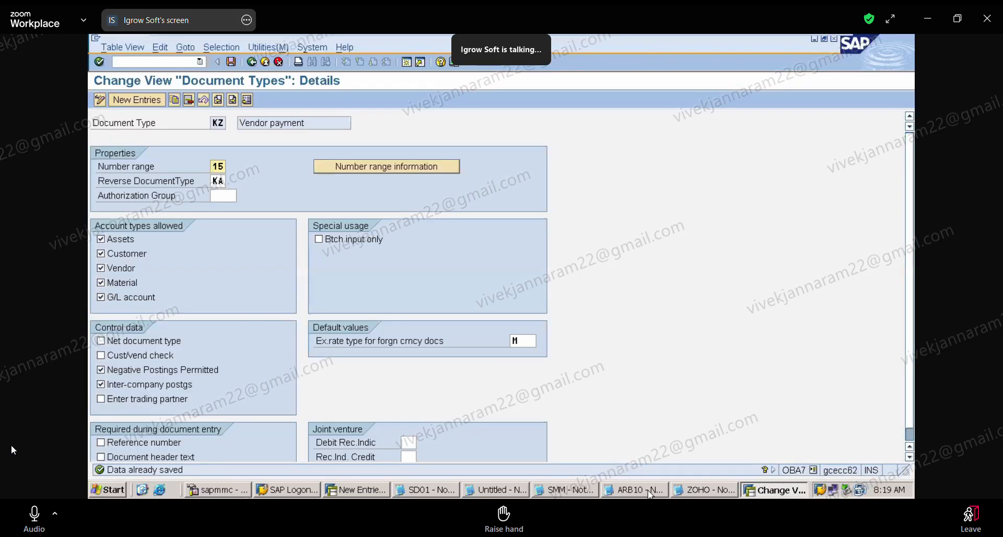
pyautogui.click(358, 489)
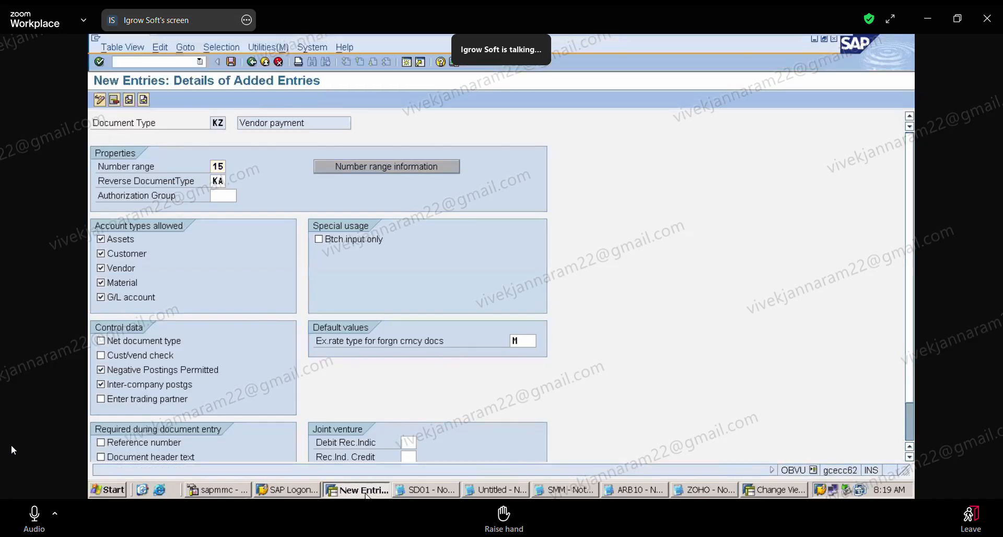
pyautogui.click(384, 270)
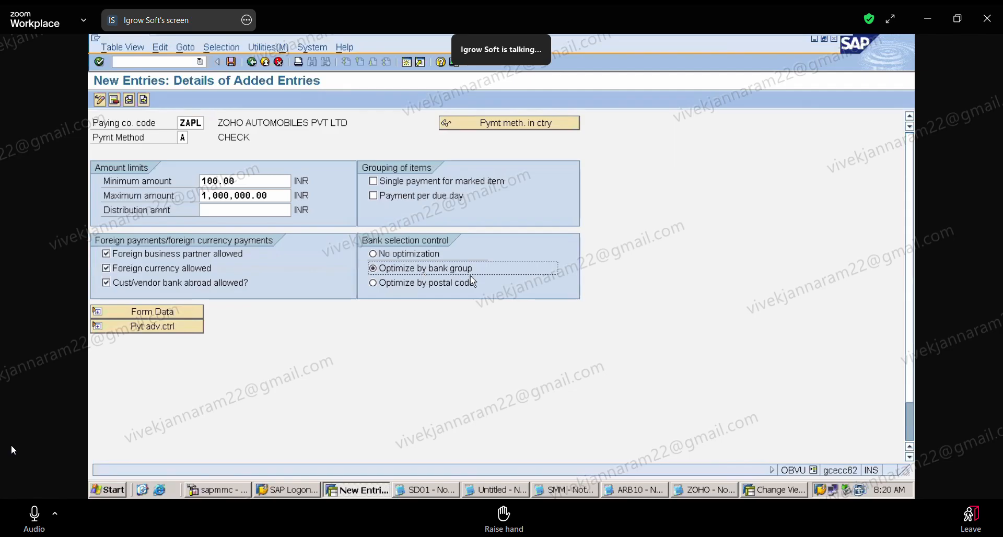
# Return to the Notepad notes and highlight the HDFC lines of ZAPL and the vendor to compare their bank group.
pyautogui.click(696, 490)
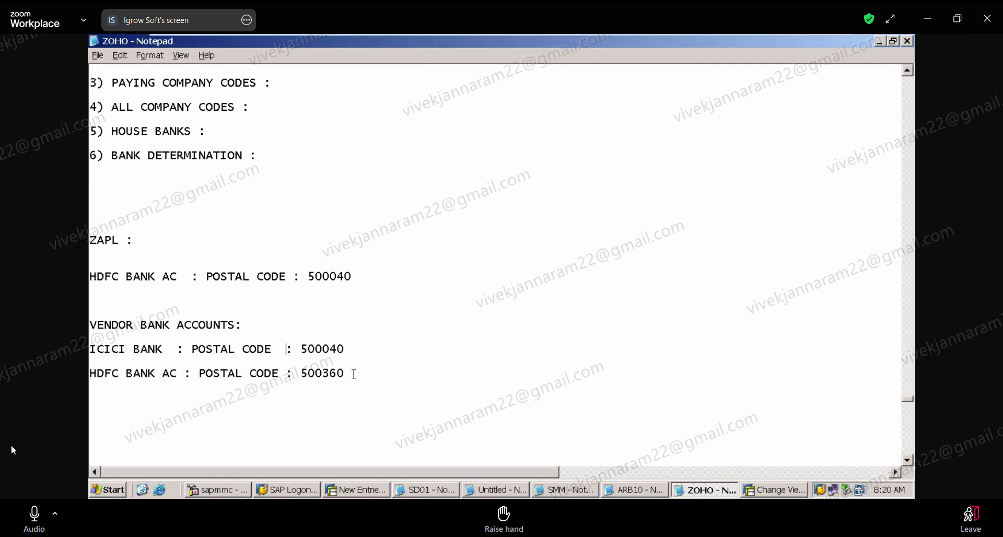
pyautogui.moveTo(355, 374); pyautogui.dragTo(351, 357)
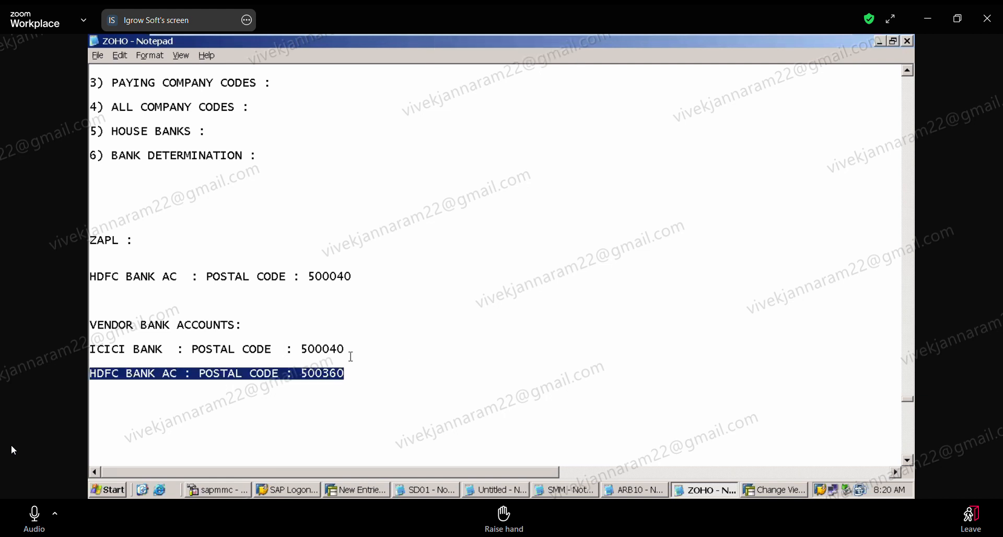
pyautogui.moveTo(356, 281); pyautogui.dragTo(354, 264)
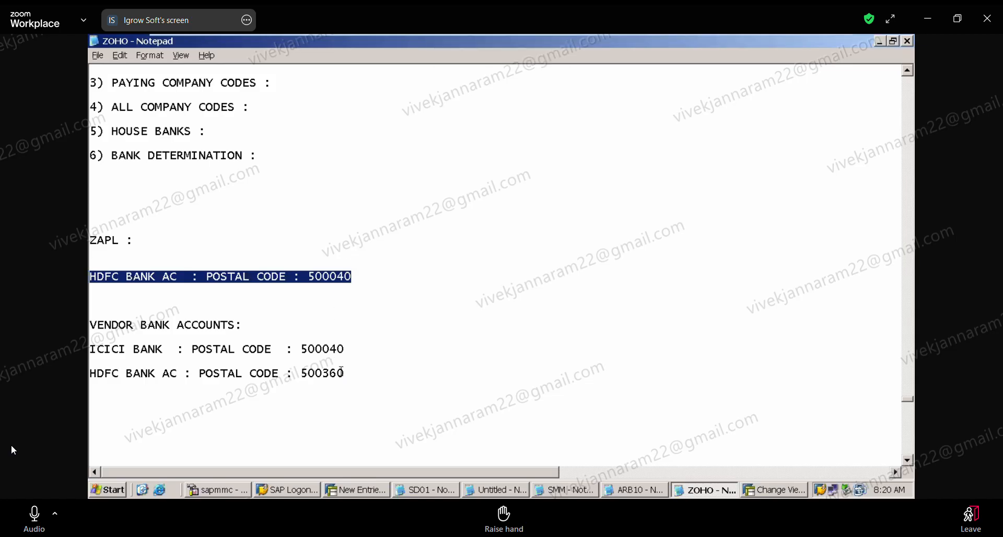
pyautogui.moveTo(342, 374); pyautogui.dragTo(341, 361)
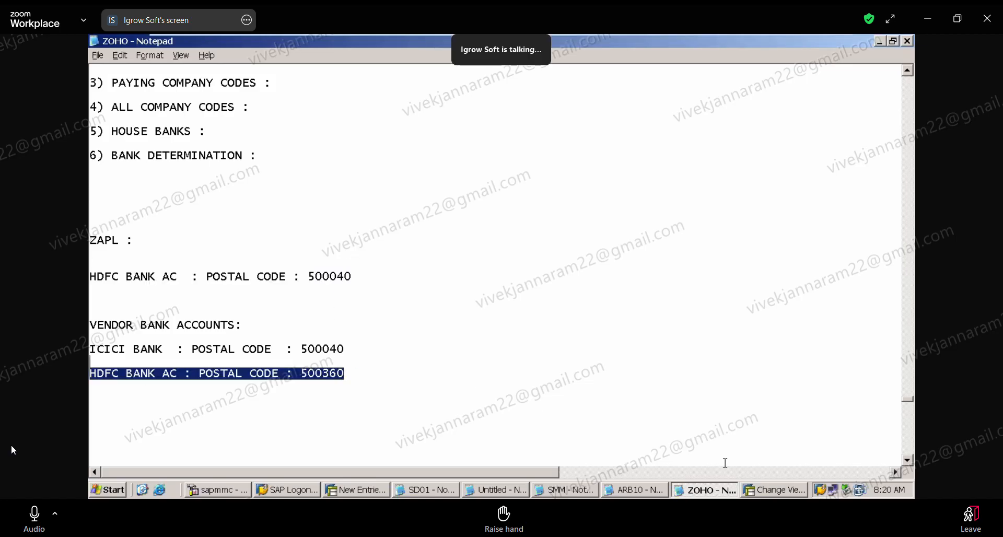
# Try Optimize by postal code for the ZAPL payment method in SAP, and highlight the two bank lines with postal code 500040 in Notepad.
pyautogui.click(375, 491)
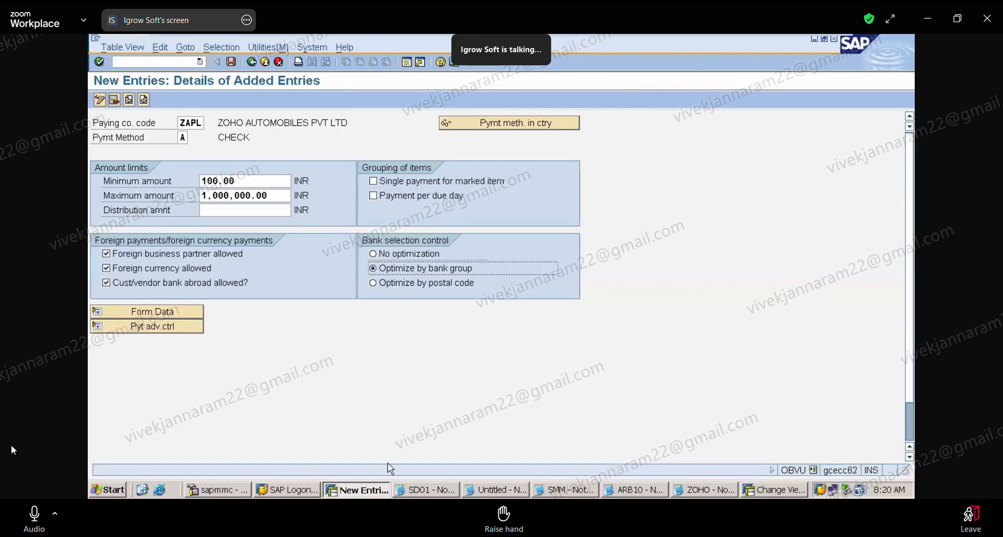
pyautogui.click(378, 286)
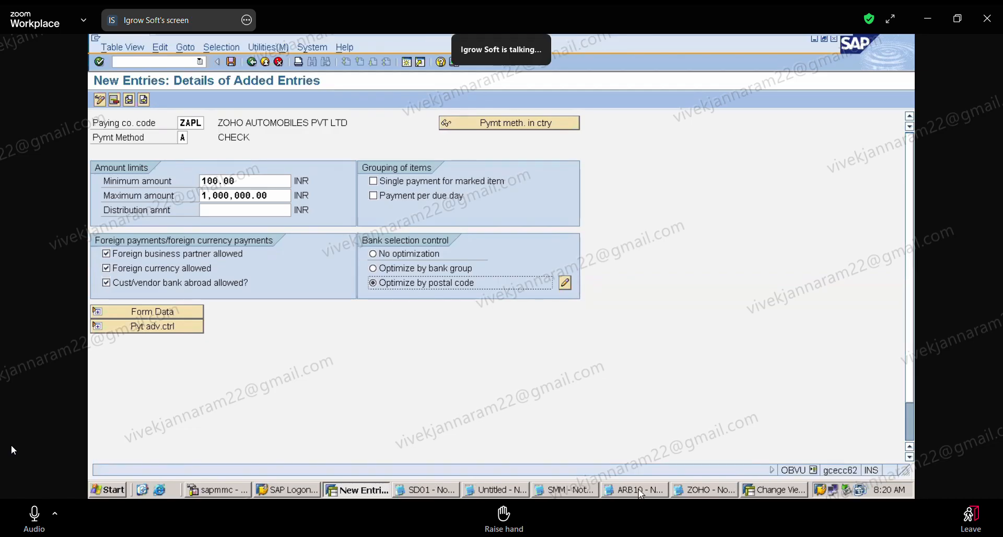
pyautogui.click(696, 492)
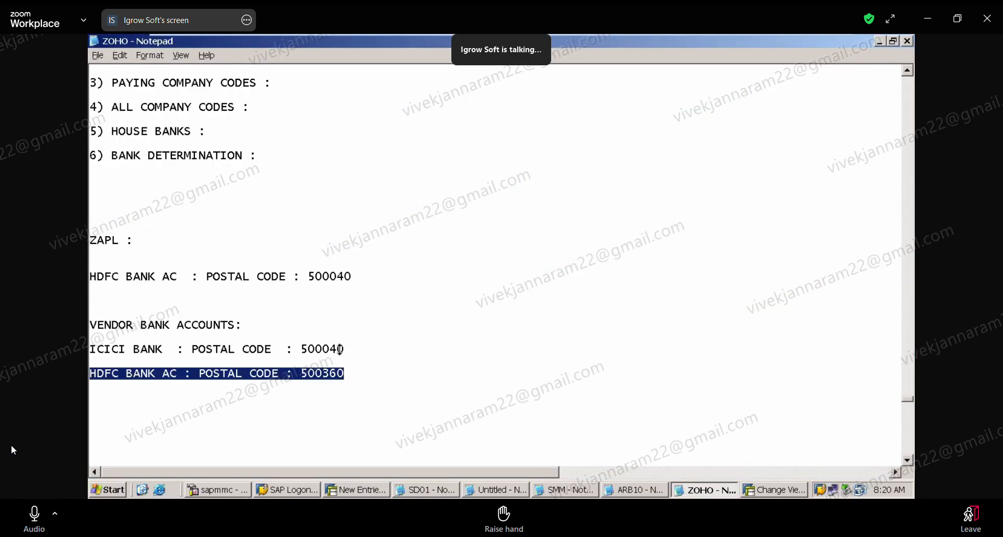
pyautogui.moveTo(347, 350); pyautogui.dragTo(343, 334)
pyautogui.moveTo(357, 280); pyautogui.dragTo(355, 261)
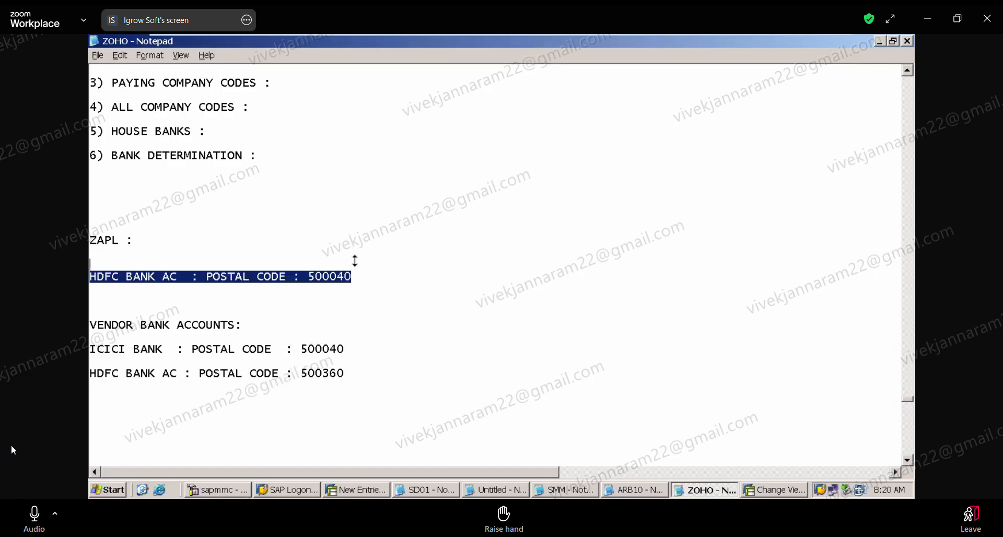
pyautogui.moveTo(343, 351); pyautogui.dragTo(343, 338)
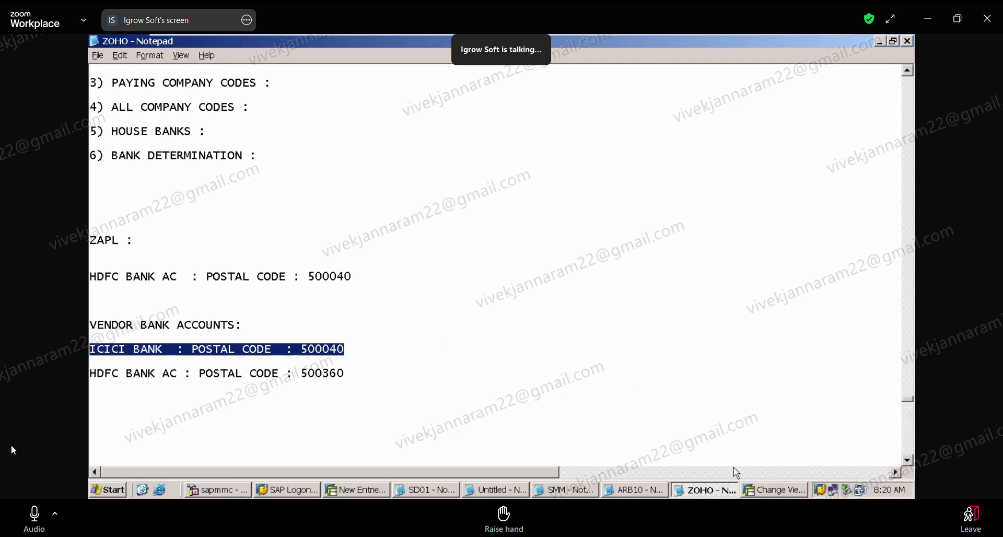
# In the SAP entry, go through the bank group and postal code optimization options and set bank selection control to No optimization.
pyautogui.click(360, 491)
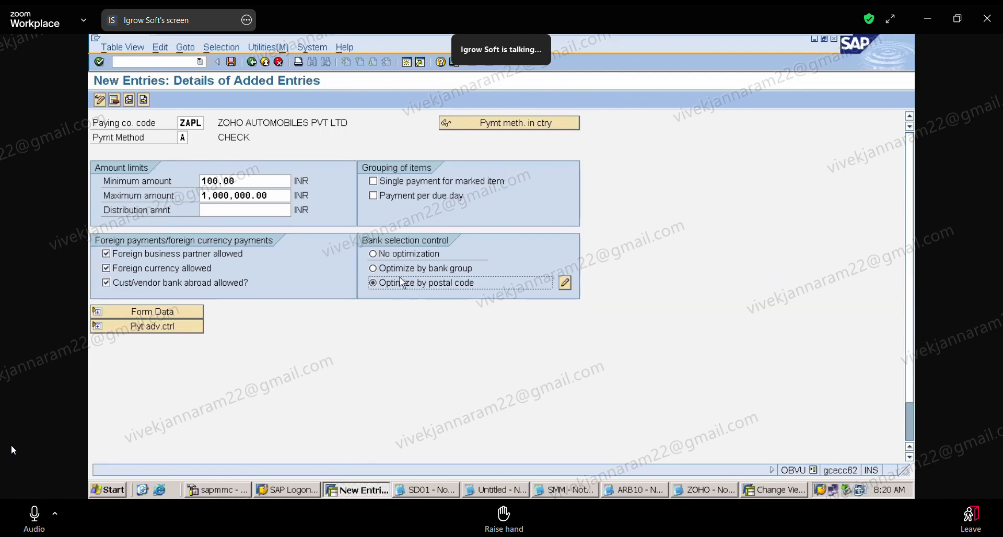
pyautogui.click(385, 273)
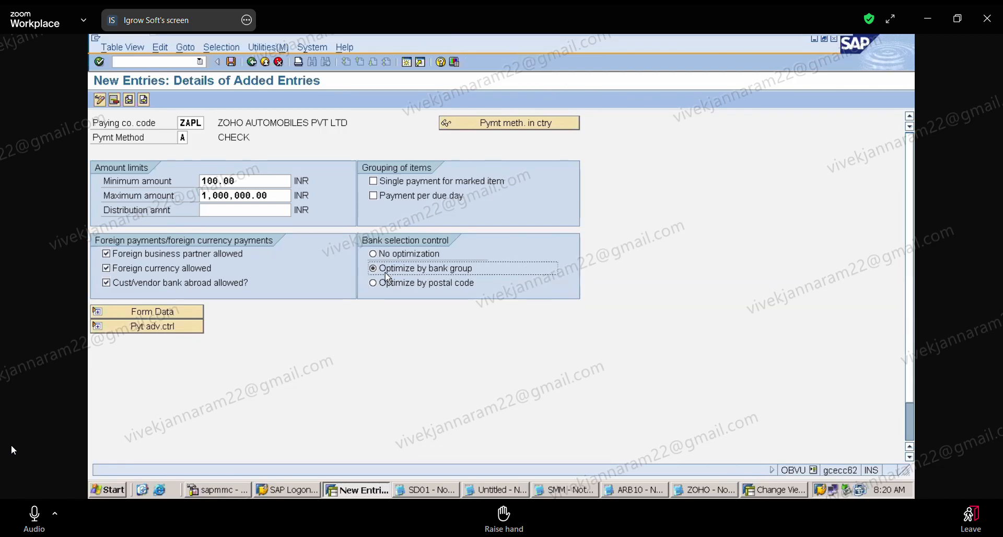
pyautogui.click(372, 285)
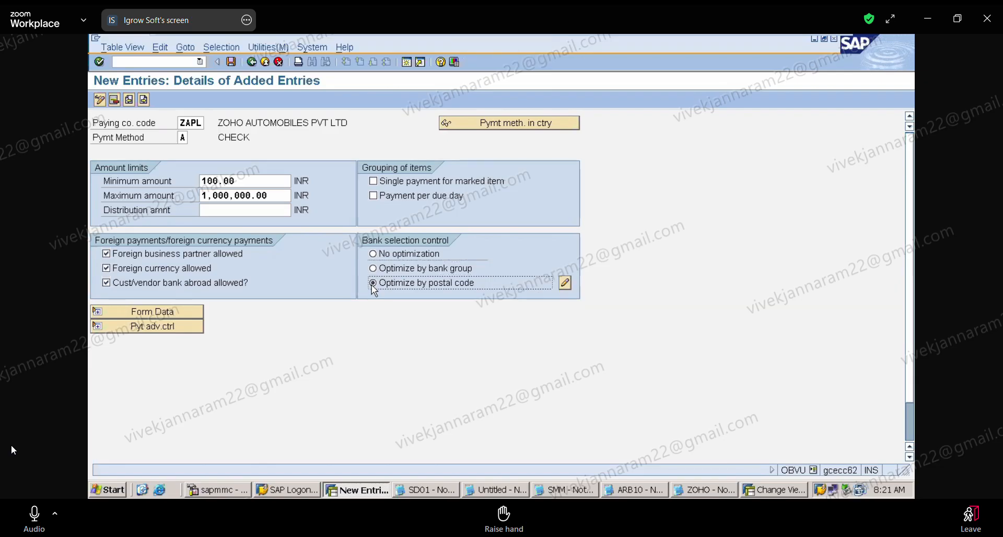
pyautogui.click(408, 258)
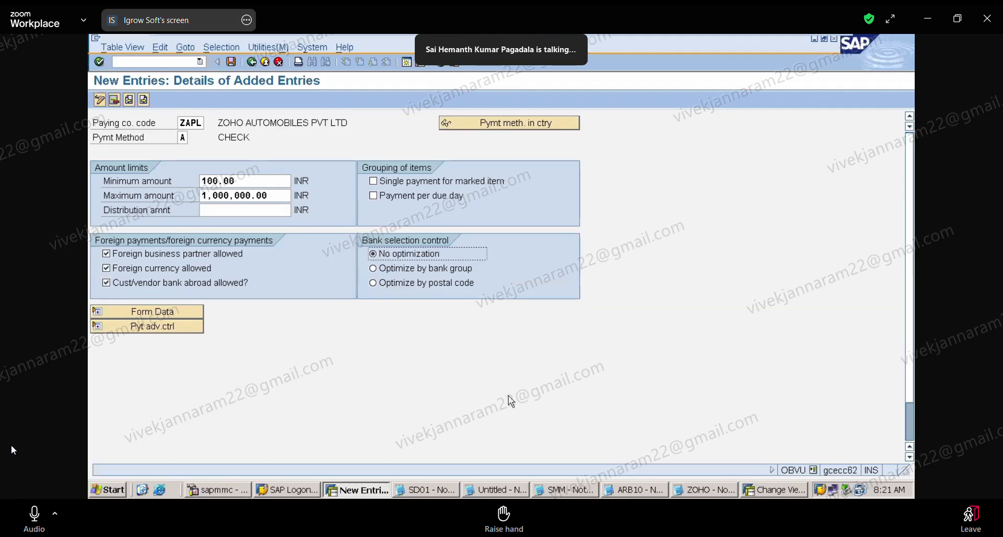
# In the Notepad notes, number the vendor's ICICI account "1)" and HDFC account "2)", and highlight the ICICI line.
pyautogui.click(719, 489)
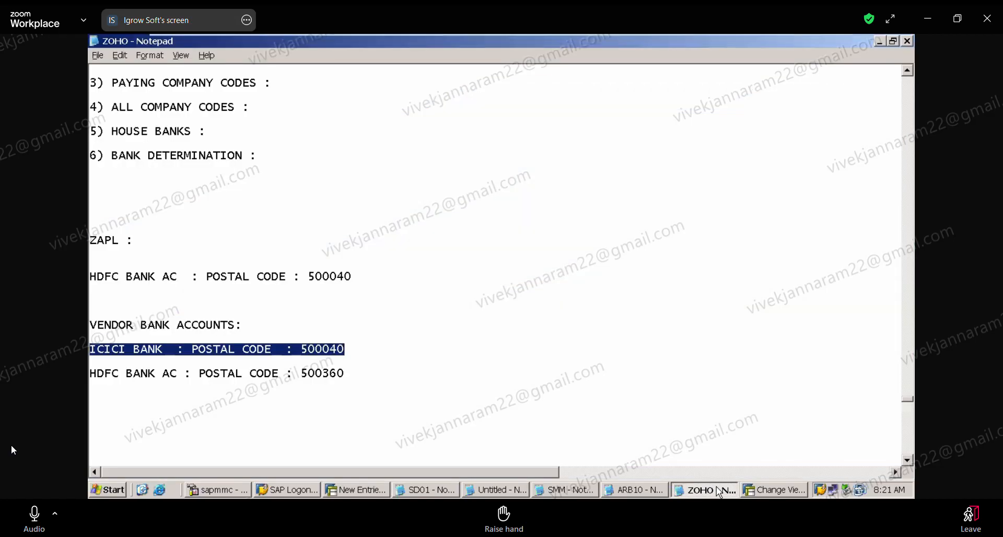
pyautogui.click(94, 350)
pyautogui.write('1')
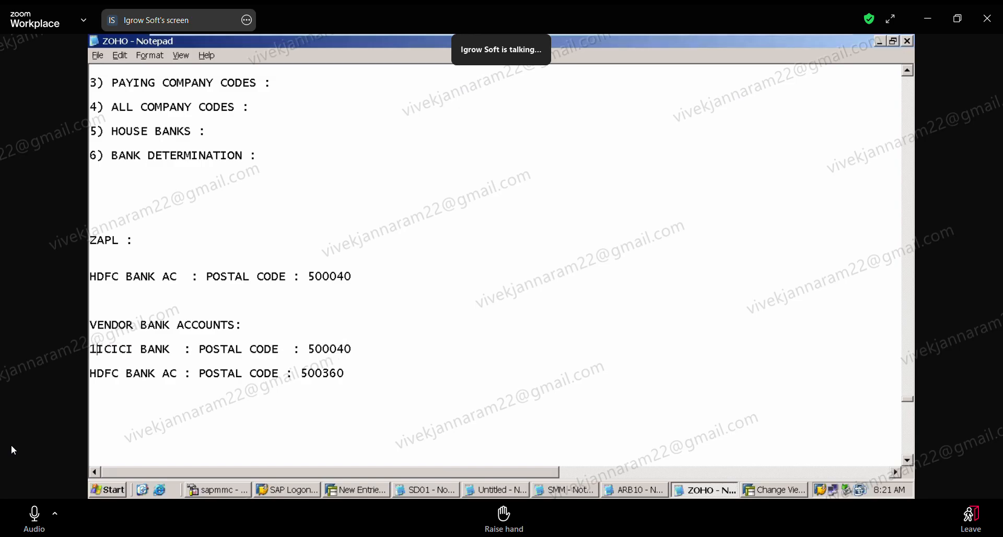
pyautogui.write(')')
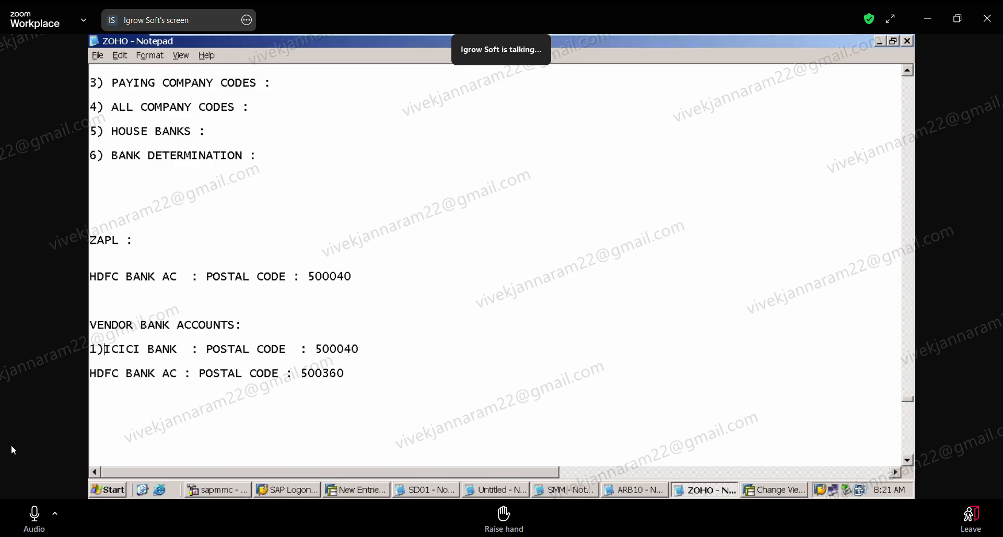
pyautogui.click(91, 373)
pyautogui.write('2)')
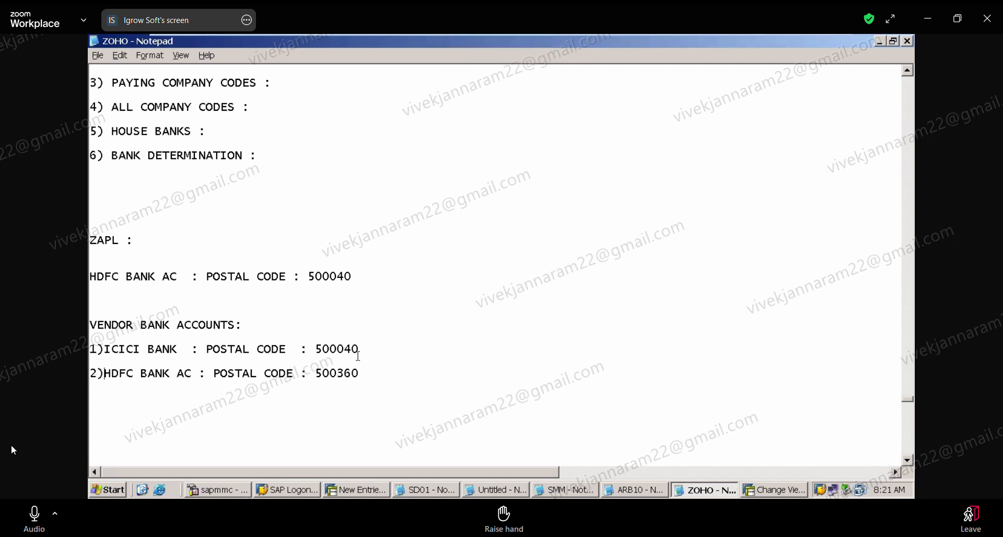
pyautogui.moveTo(372, 354); pyautogui.dragTo(367, 330)
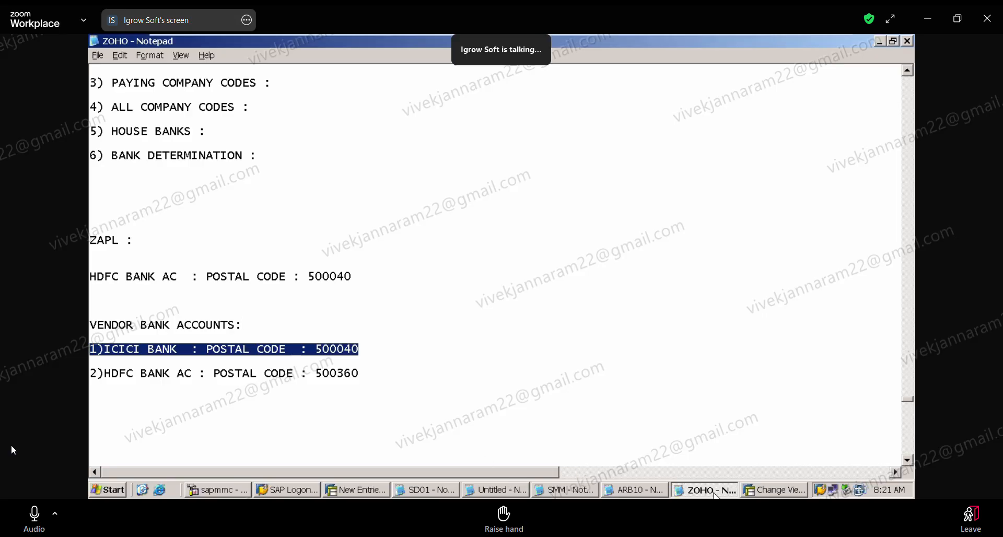
# In the SAP entry, try Single payment for marked item and Payment per due day, clearing each grouping option again.
pyautogui.click(366, 491)
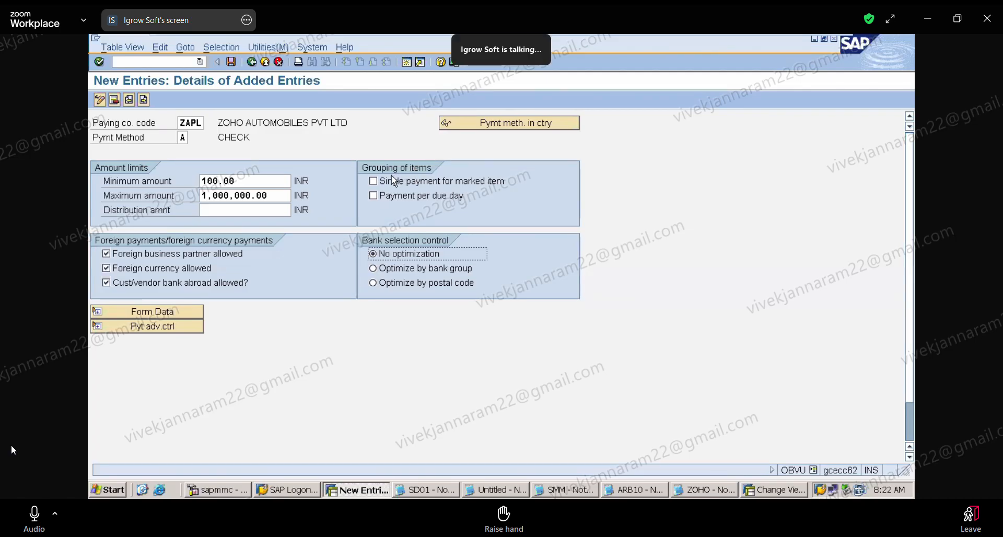
pyautogui.click(376, 180)
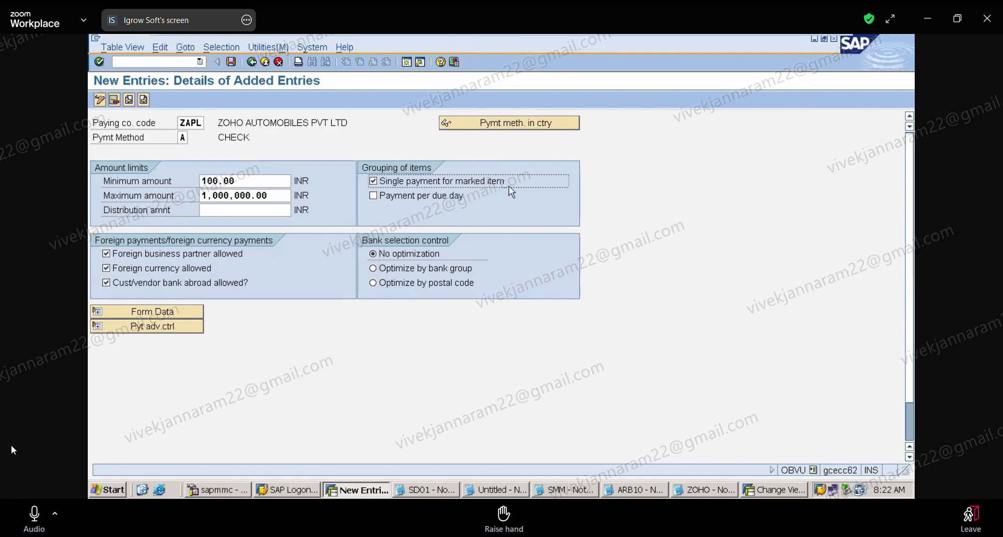
pyautogui.click(381, 187)
pyautogui.click(381, 205)
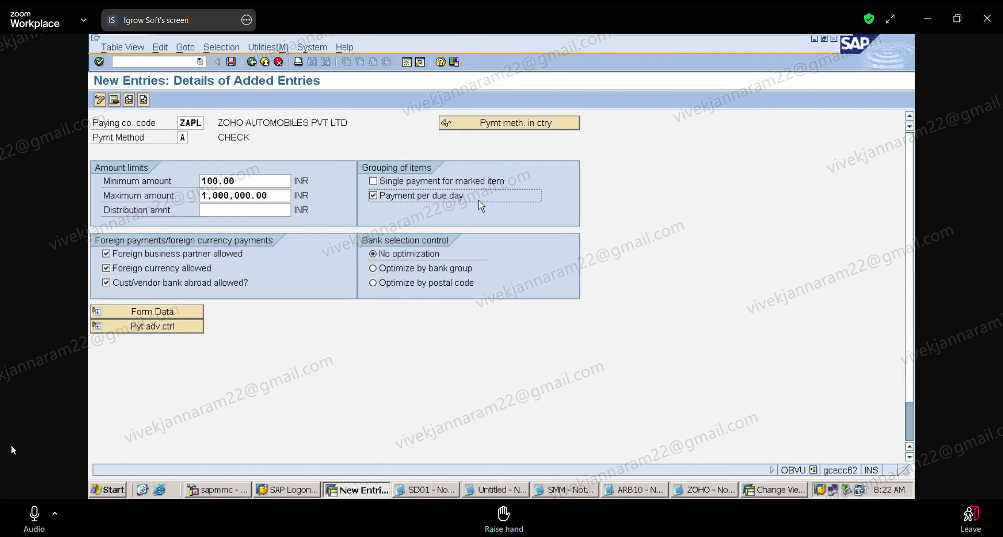
pyautogui.click(381, 196)
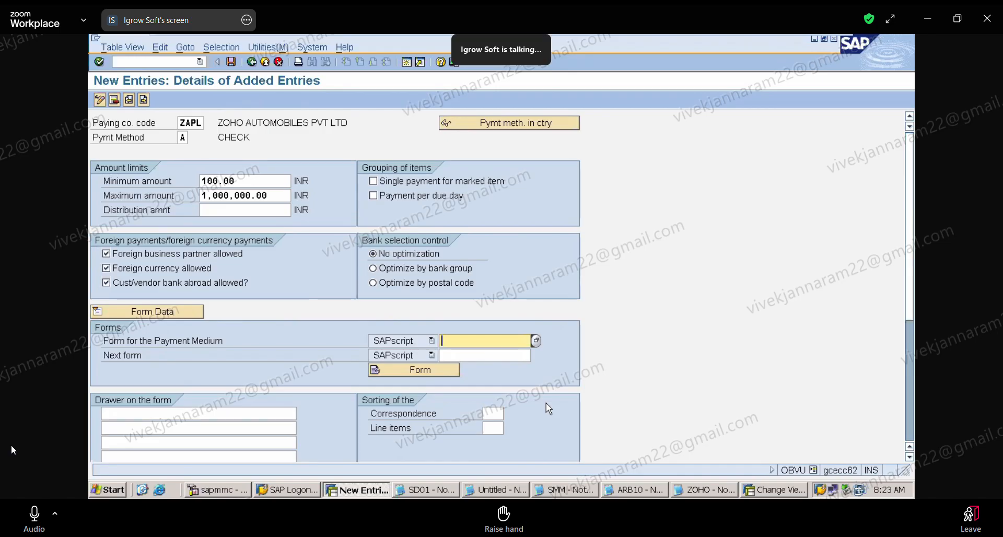
# In the Notepad notes, add the line "PRINTING 1000 CHECK TO GIVE TO 1000 VENDORS :" below the form definition.
pyautogui.click(706, 489)
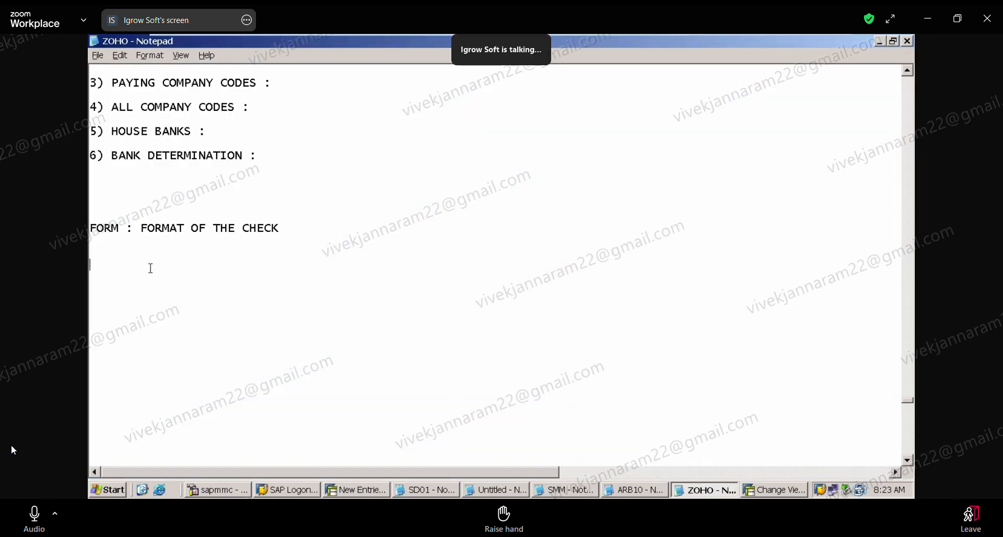
pyautogui.press('Return')
pyautogui.press('Return')
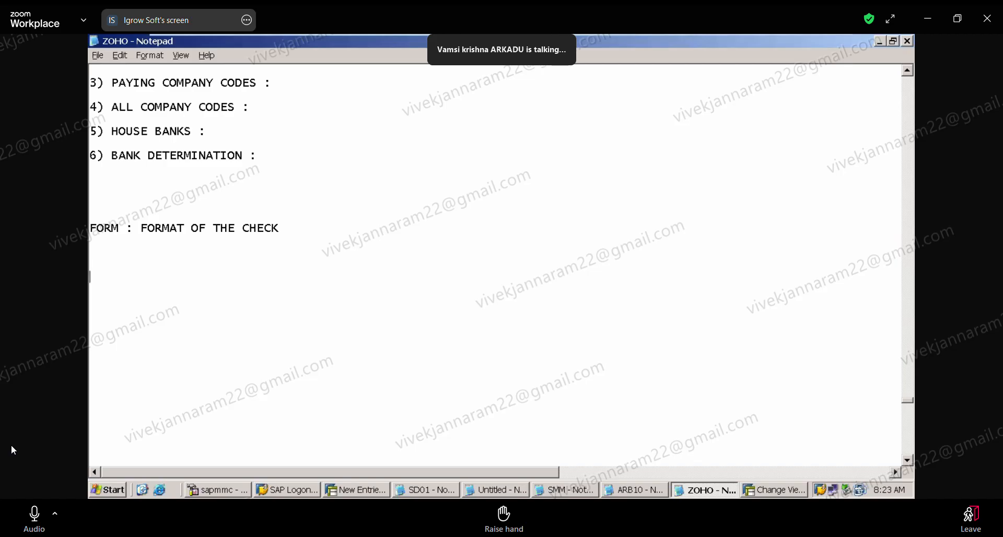
pyautogui.write('PRINTING')
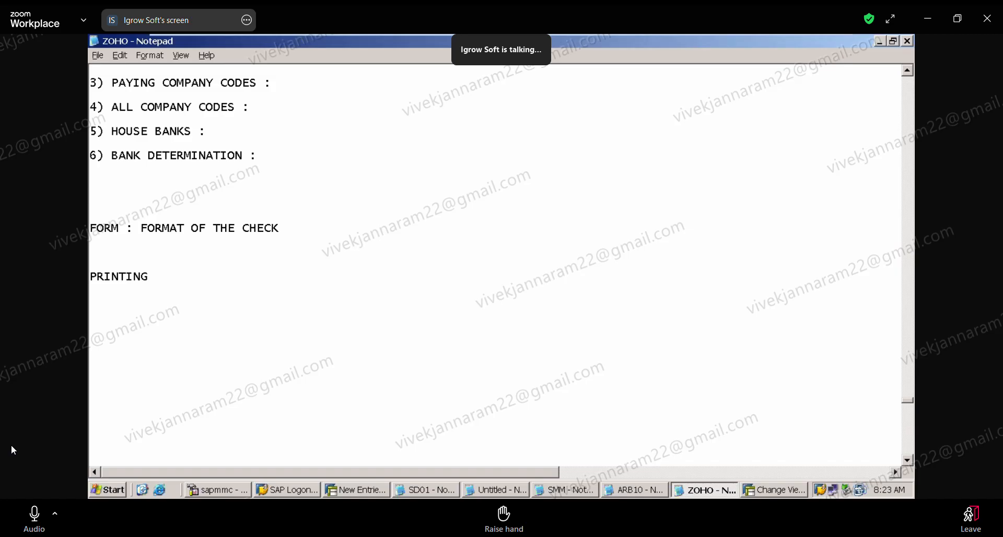
pyautogui.write(' 1000 CHECK TO GIE')
pyautogui.press('BackSpace')
pyautogui.press('BackSpace')
pyautogui.write('ECK TO GIVE')
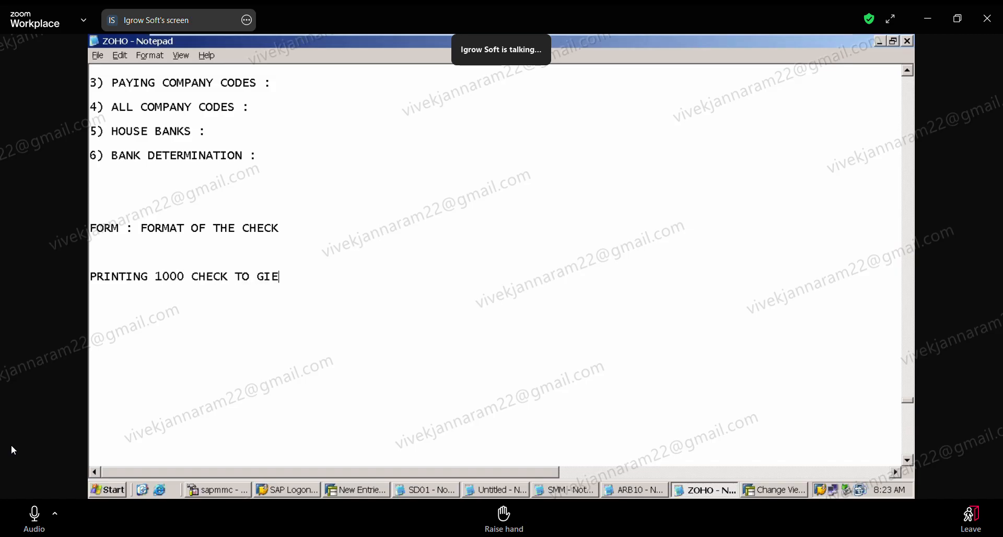
pyautogui.write(' T')
pyautogui.press('BackSpace')
pyautogui.press('BackSpace')
pyautogui.press('BackSpace')
pyautogui.write('VE TO')
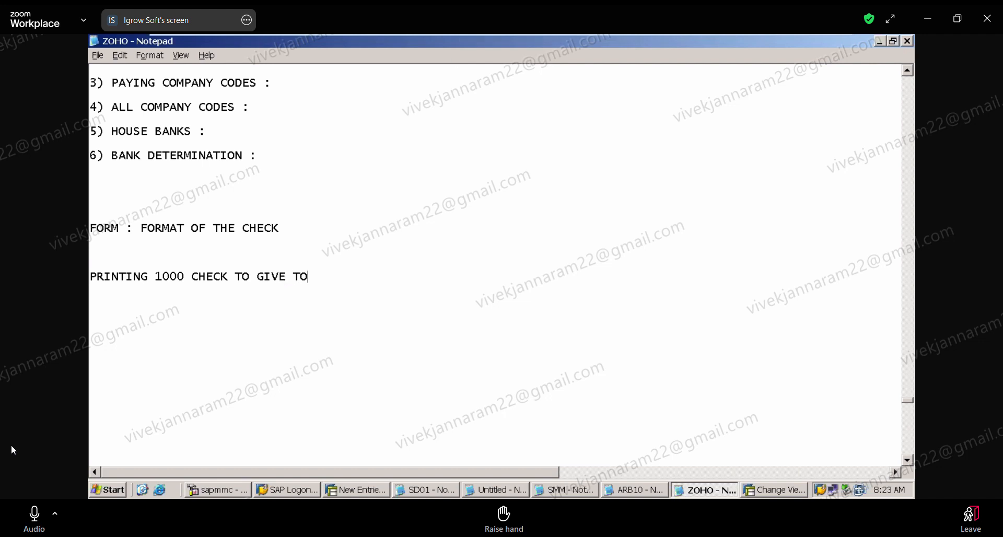
pyautogui.write(' 1000 VE')
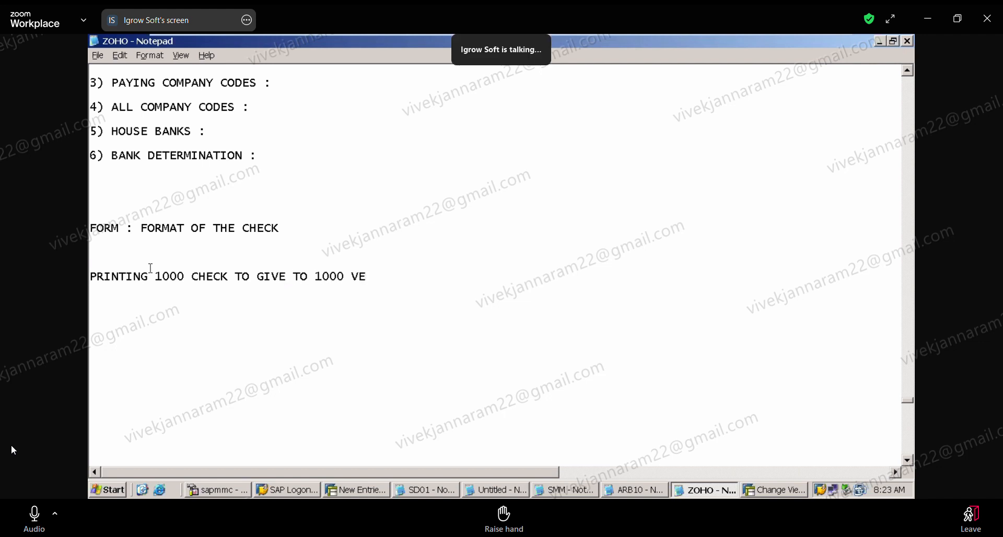
pyautogui.write('NDORS :')
# Add the note lines "FORMAT WILL BE SAME" and "CONTENT - DATA - WILL BE DIFFERENT" under the check printing line.
pyautogui.press('Return')
pyautogui.write('FORMA')
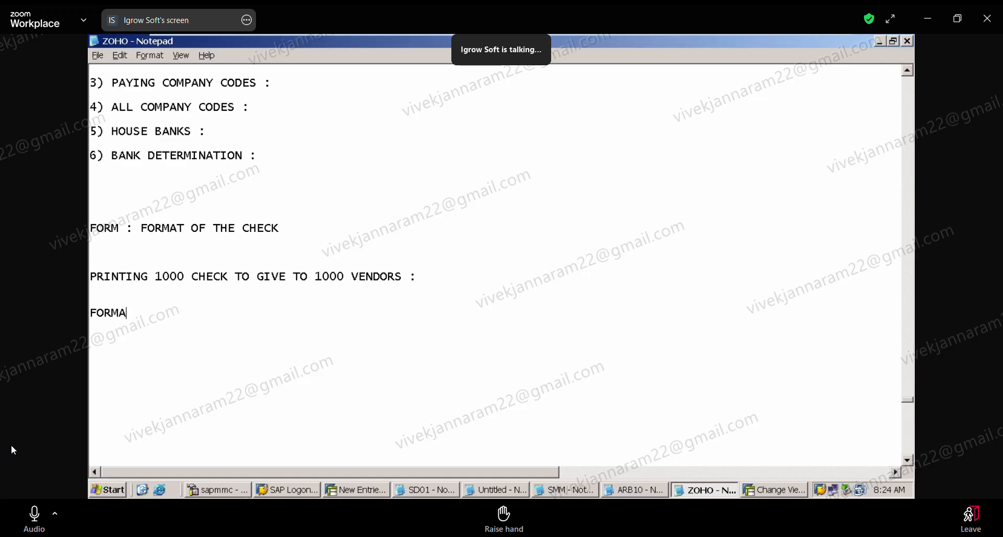
pyautogui.write('T WILL BE')
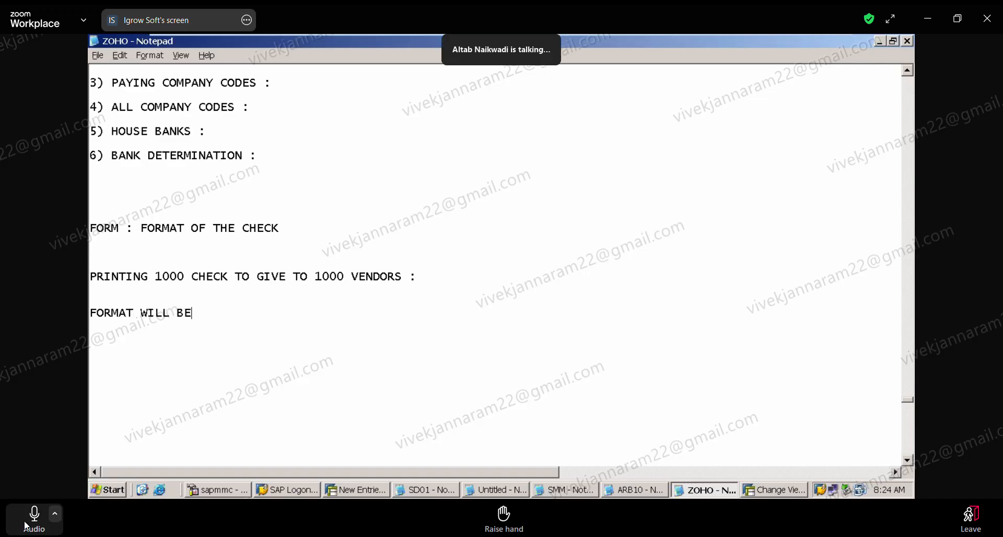
pyautogui.click(27, 527)
pyautogui.write('SAME')
pyautogui.press('Return')
pyautogui.write('CONT')
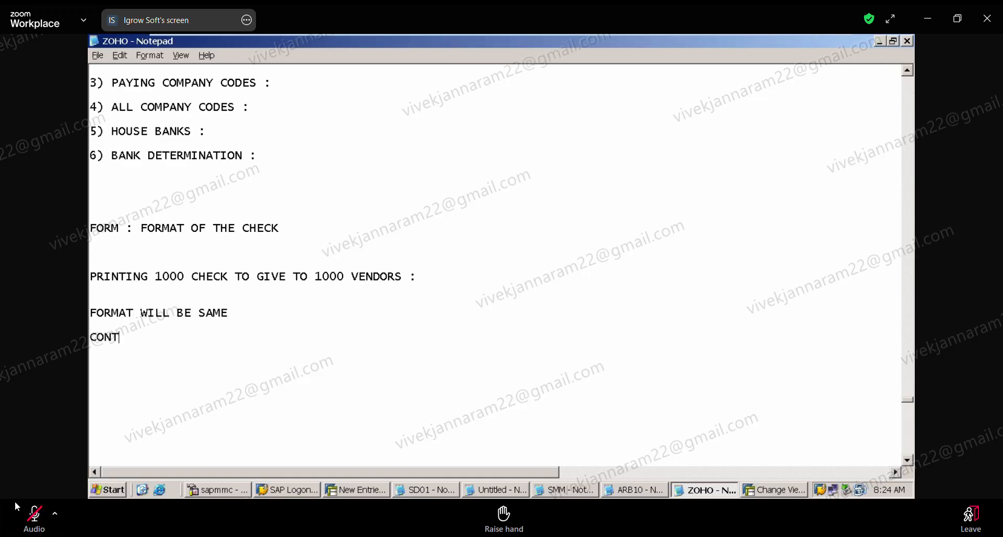
pyautogui.click(18, 508)
pyautogui.write('ENT - DAT')
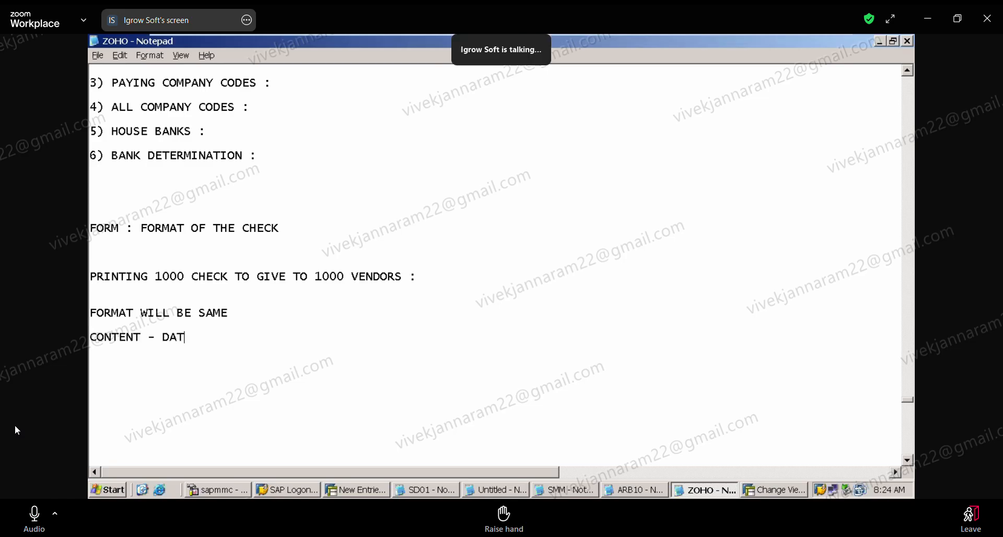
pyautogui.write('A')
pyautogui.write(' -')
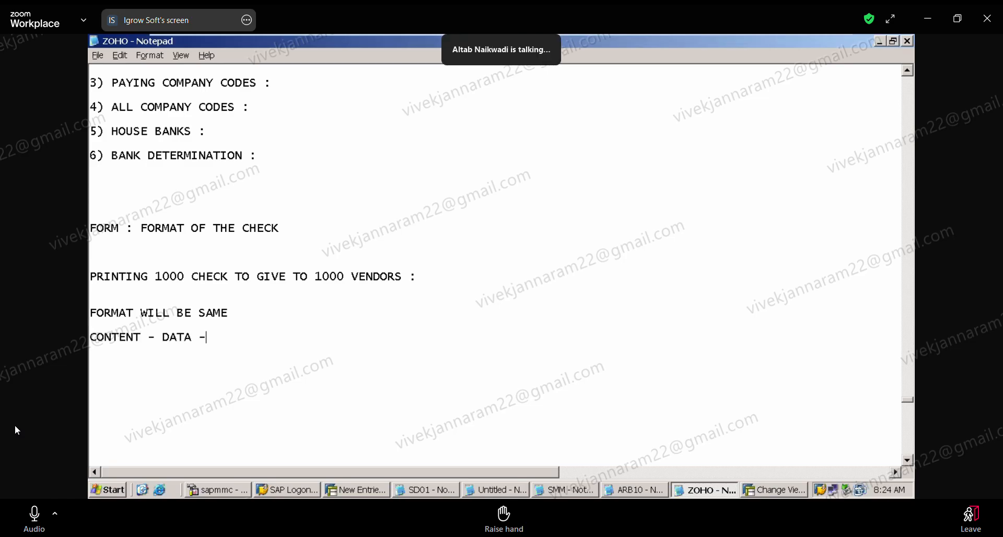
pyautogui.write(' WILL BE DIFFERNT')
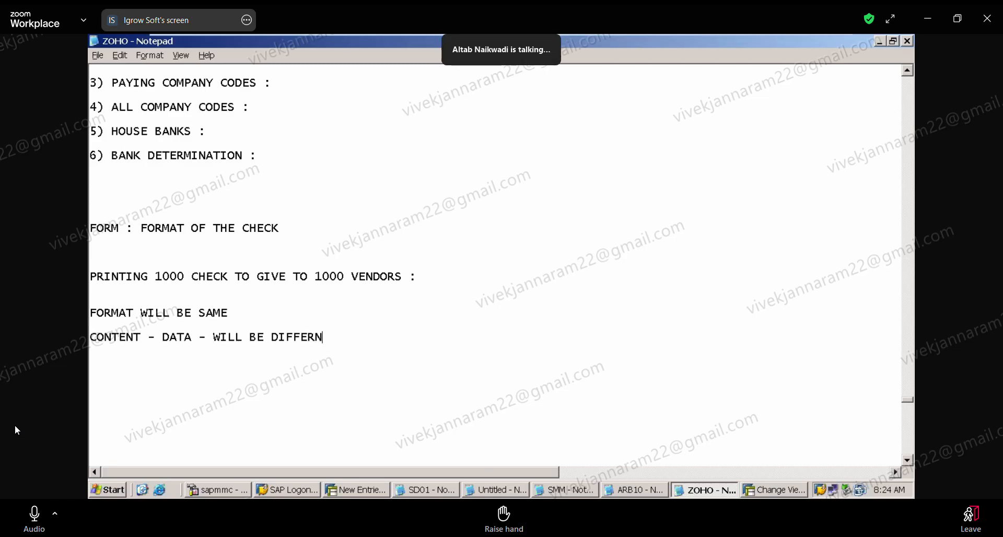
pyautogui.press('BackSpace')
pyautogui.press('BackSpace')
pyautogui.write('ENT')
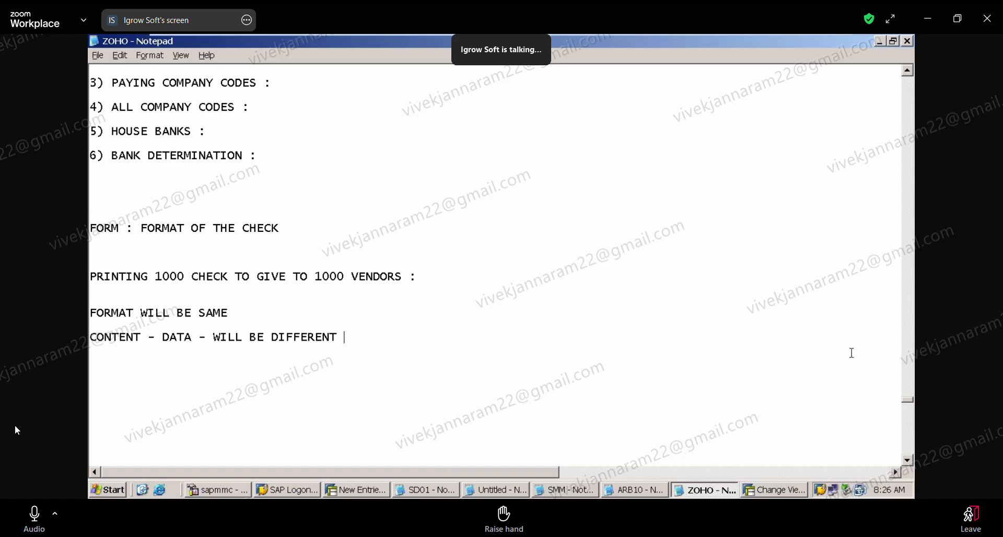
# In SAP, examine the International check forms with and without check management in the payment medium form tree, and return to the entry.
pyautogui.click(371, 492)
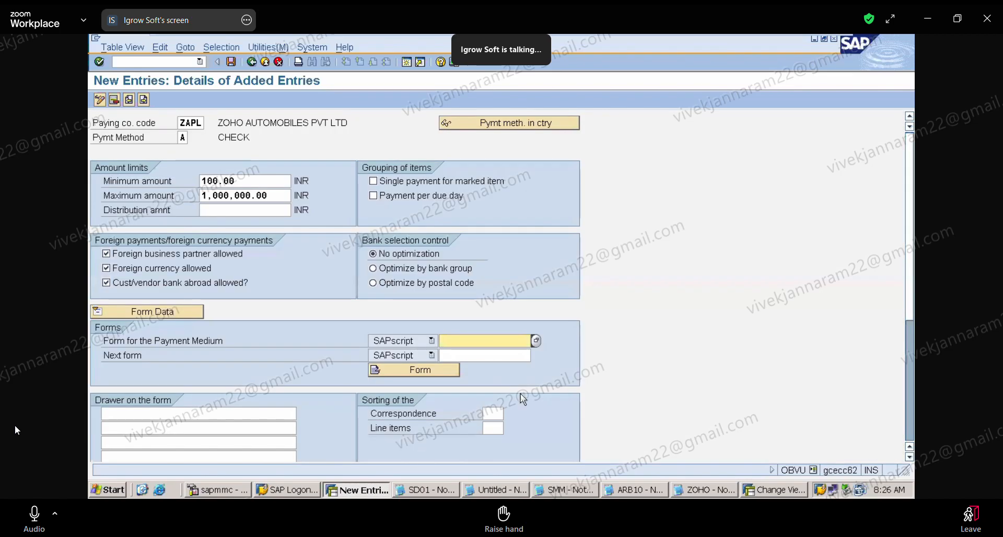
pyautogui.click(537, 341)
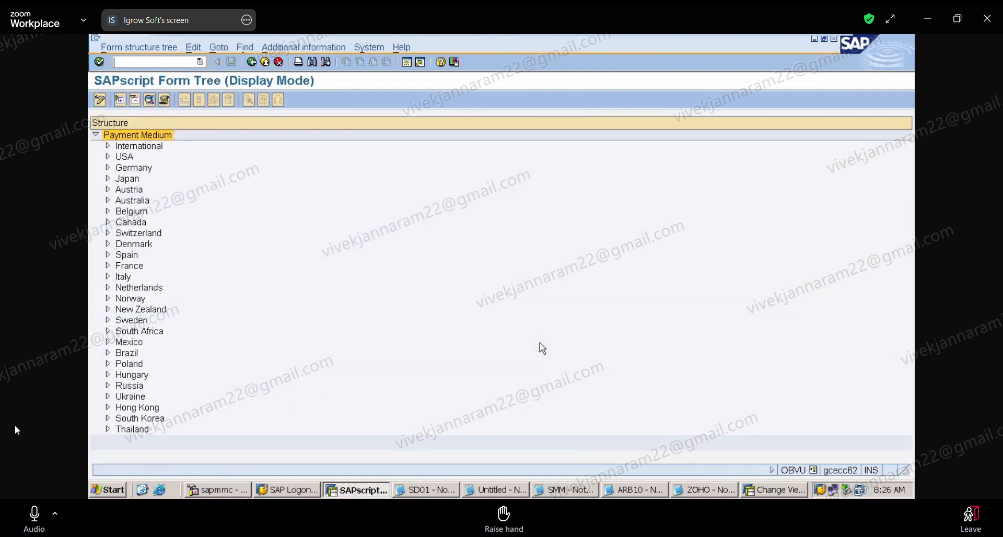
pyautogui.click(107, 148)
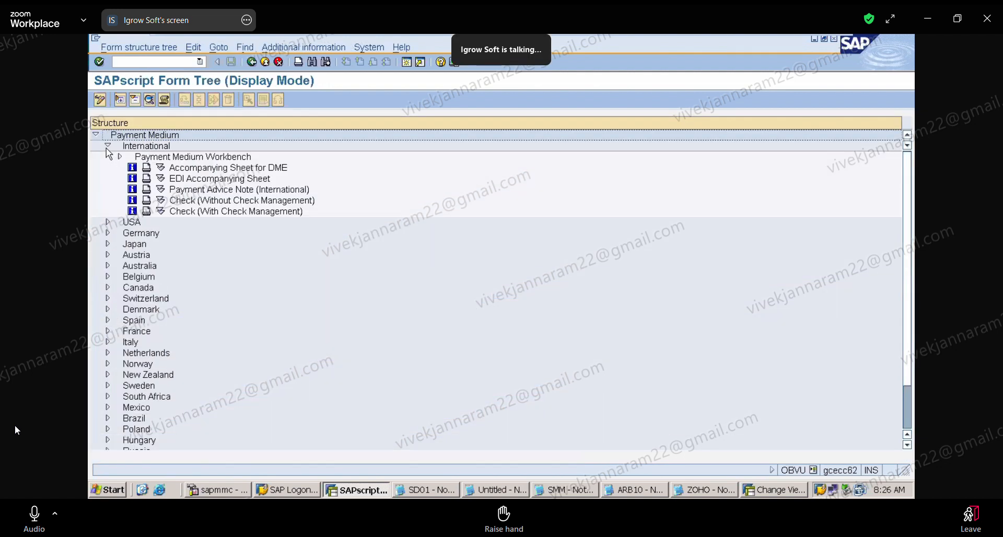
pyautogui.click(218, 212)
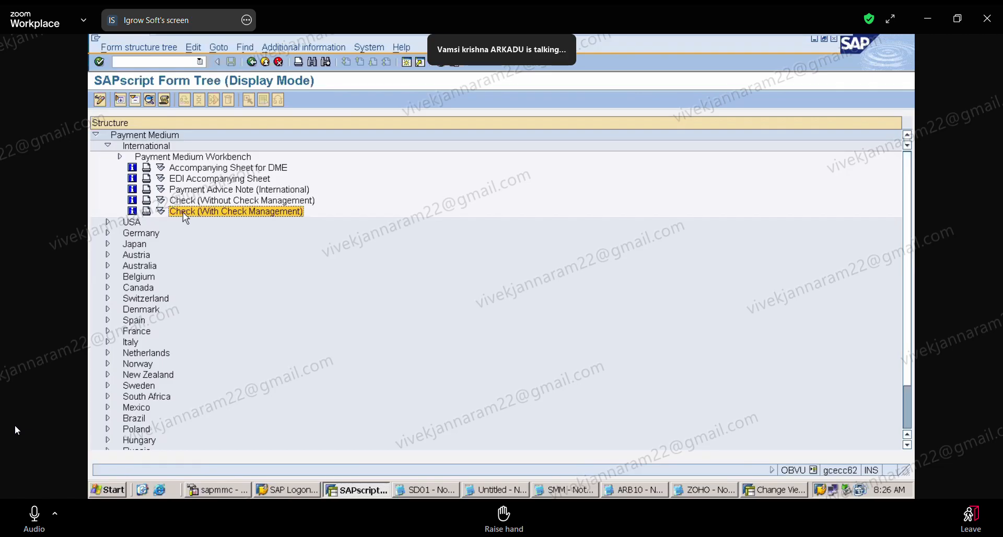
pyautogui.click(217, 204)
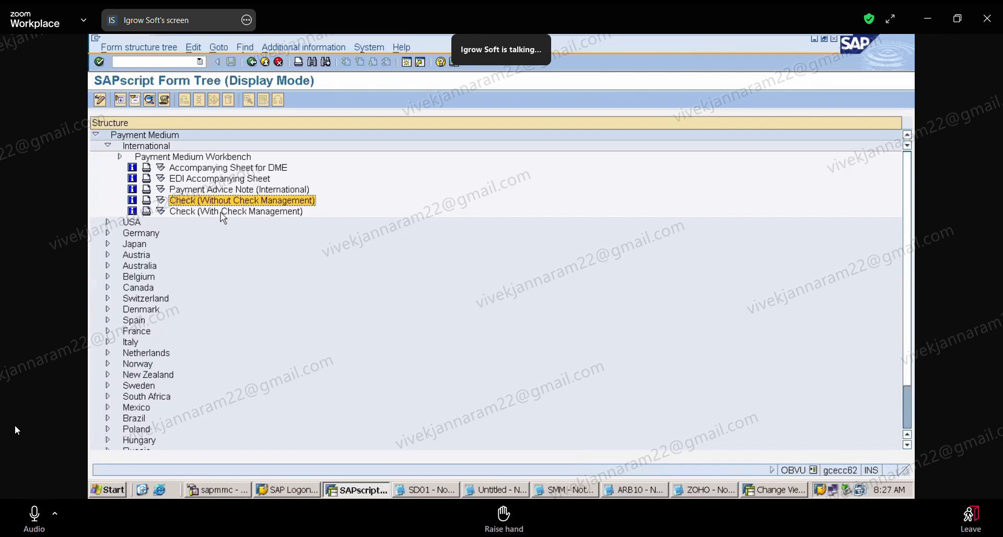
pyautogui.click(212, 214)
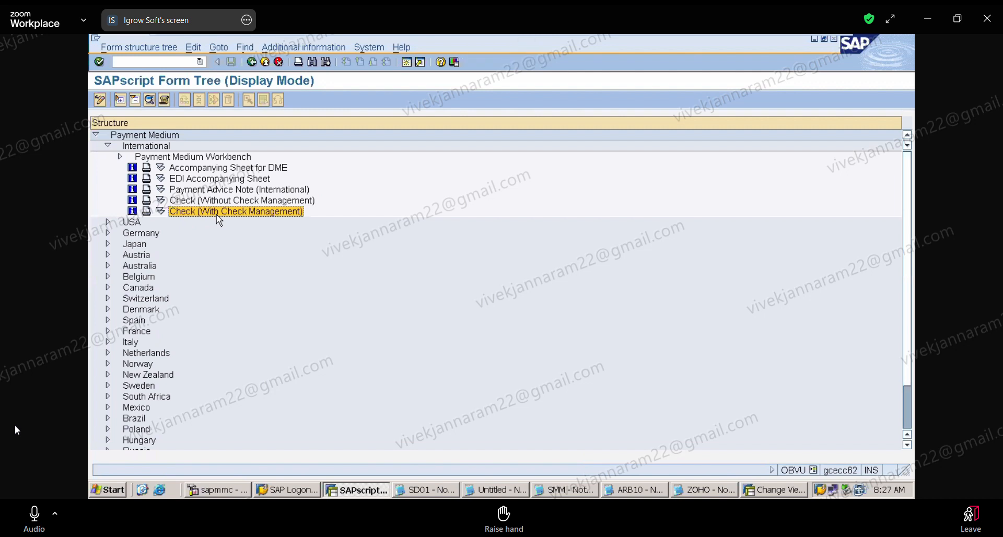
pyautogui.click(252, 63)
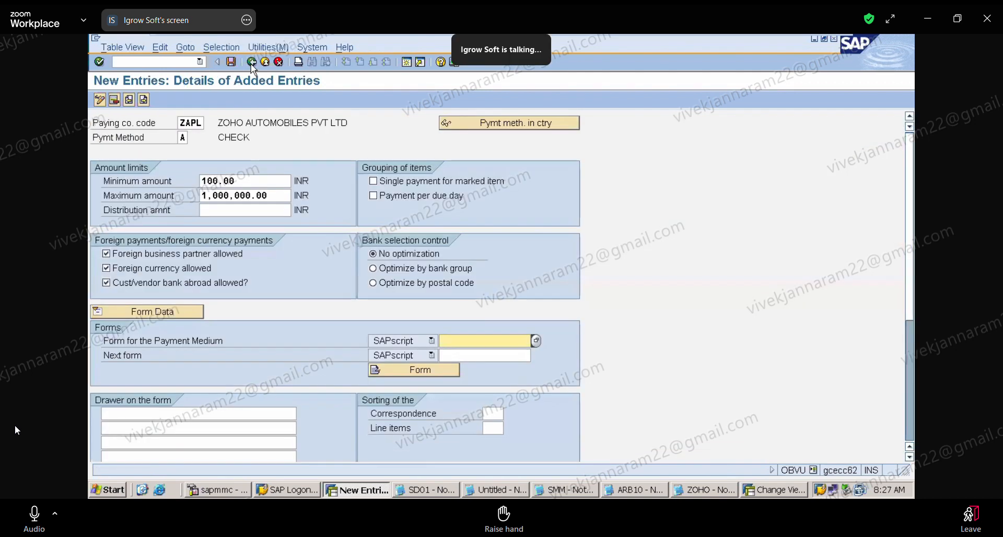
# Choose the International form Check (With Check Management), F110_PRENUM_CHCK, as the form for the payment medium.
pyautogui.click(536, 341)
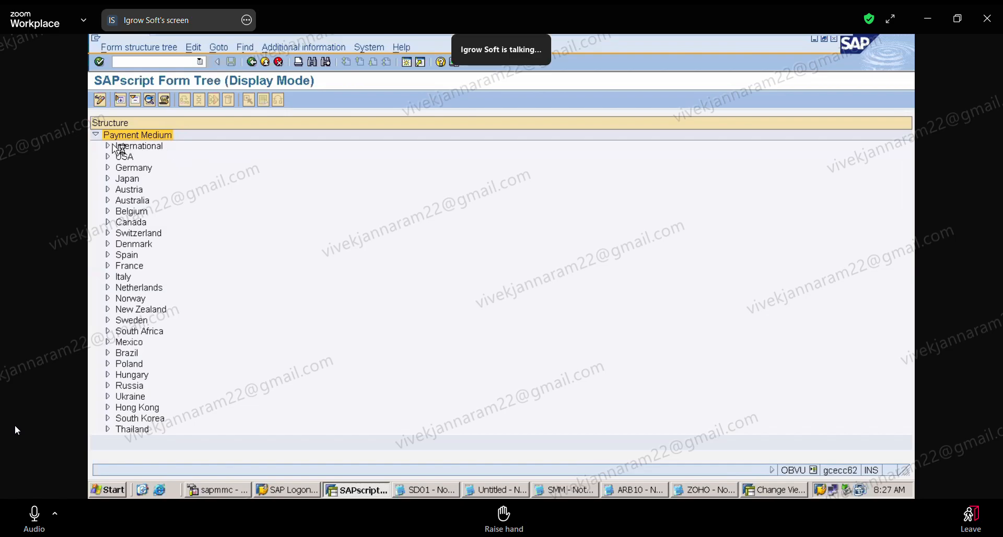
pyautogui.click(109, 147)
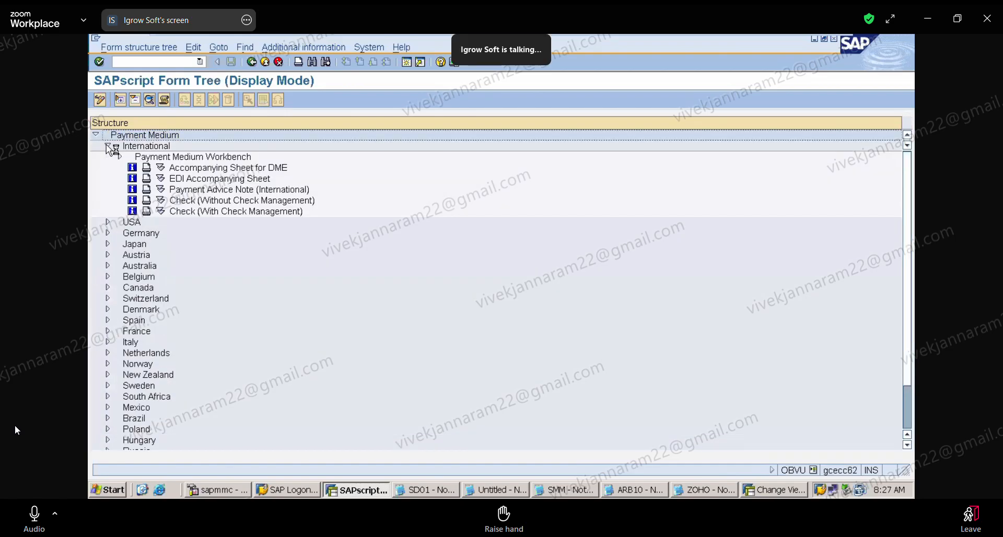
pyautogui.click(200, 214)
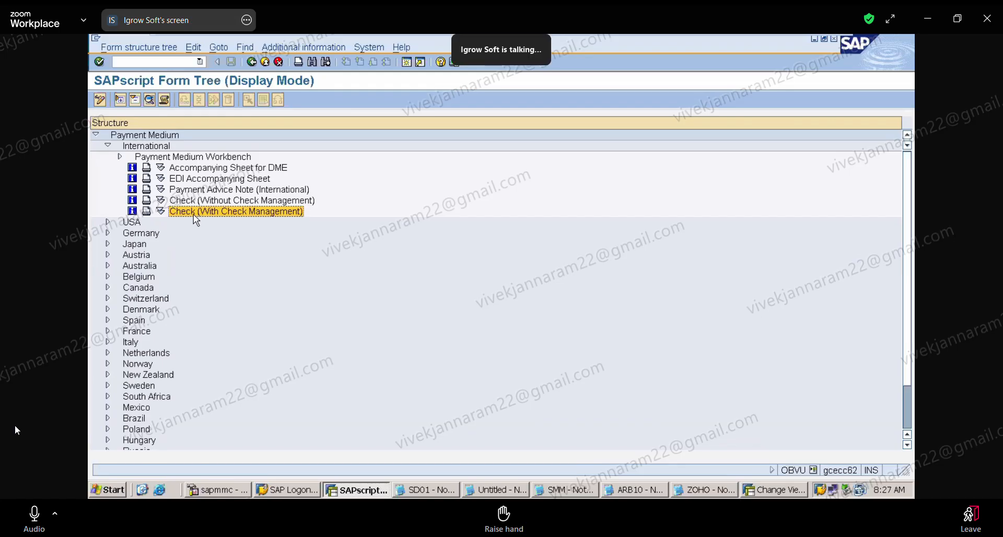
pyautogui.doubleClick(195, 215)
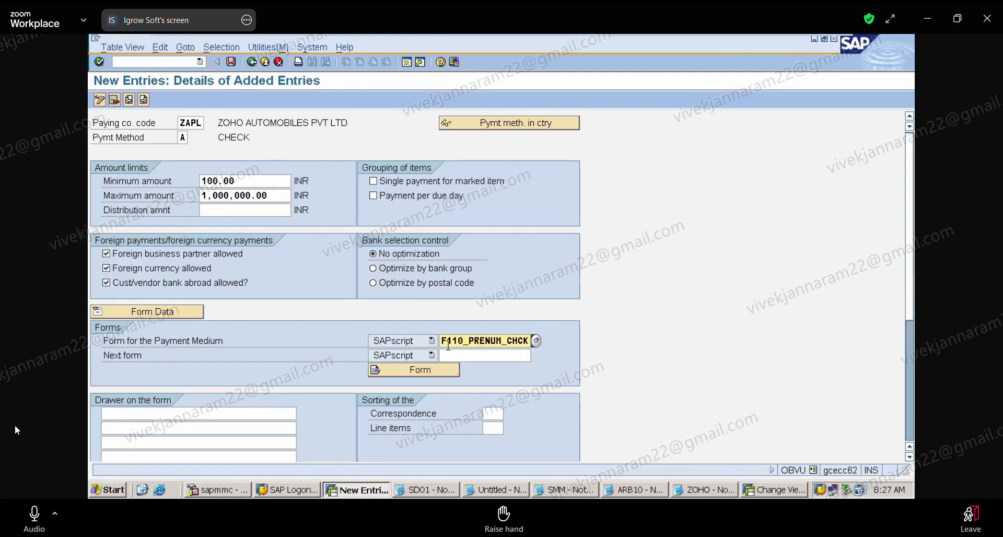
# Reopen the payment medium form selection and pick the International Check (With Check Management) form again.
pyautogui.click(186, 415)
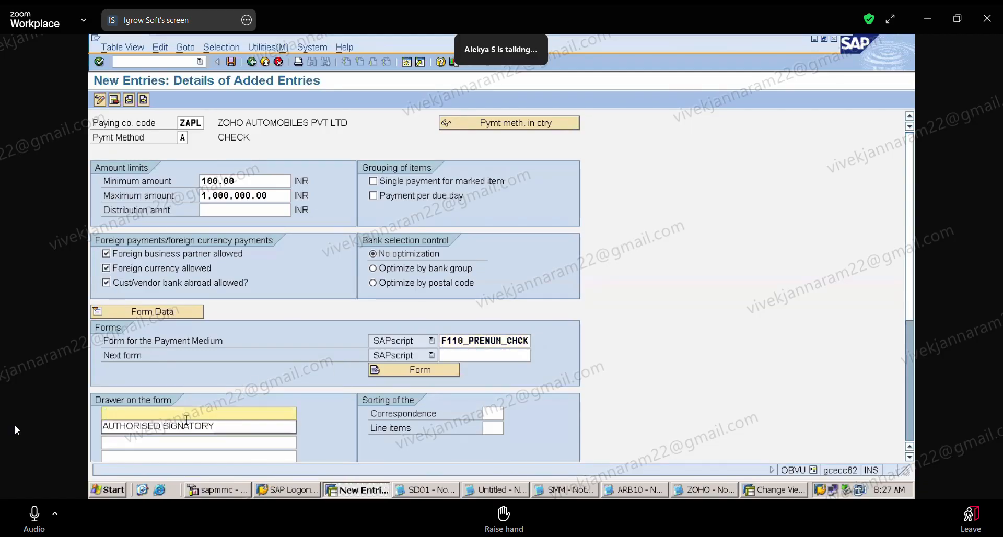
pyautogui.moveTo(186, 420); pyautogui.dragTo(520, 341)
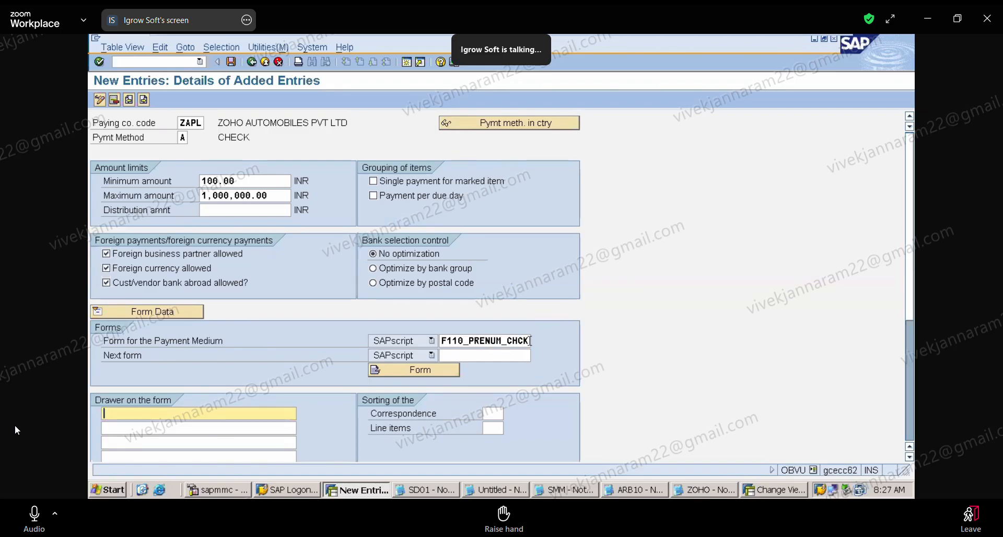
pyautogui.click(525, 341)
pyautogui.click(536, 341)
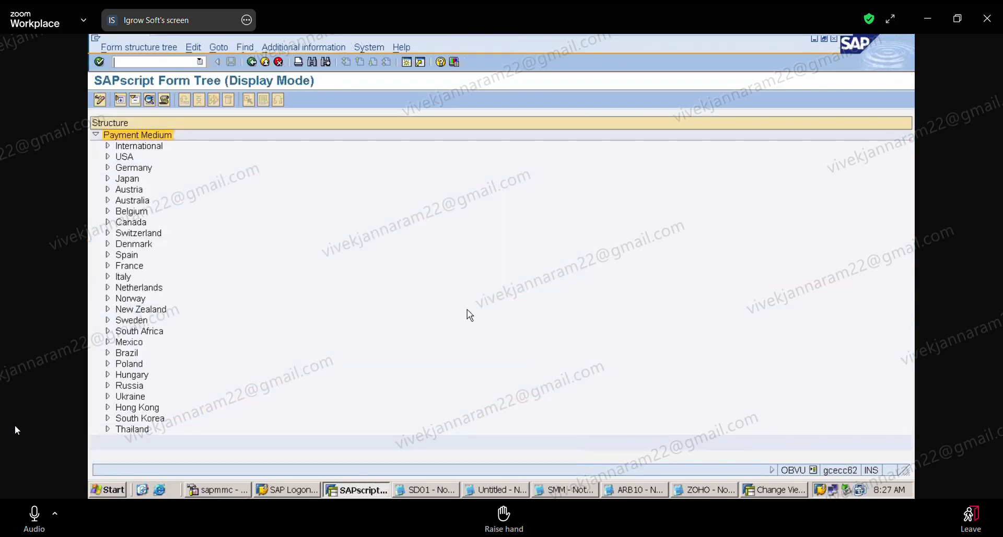
pyautogui.click(108, 147)
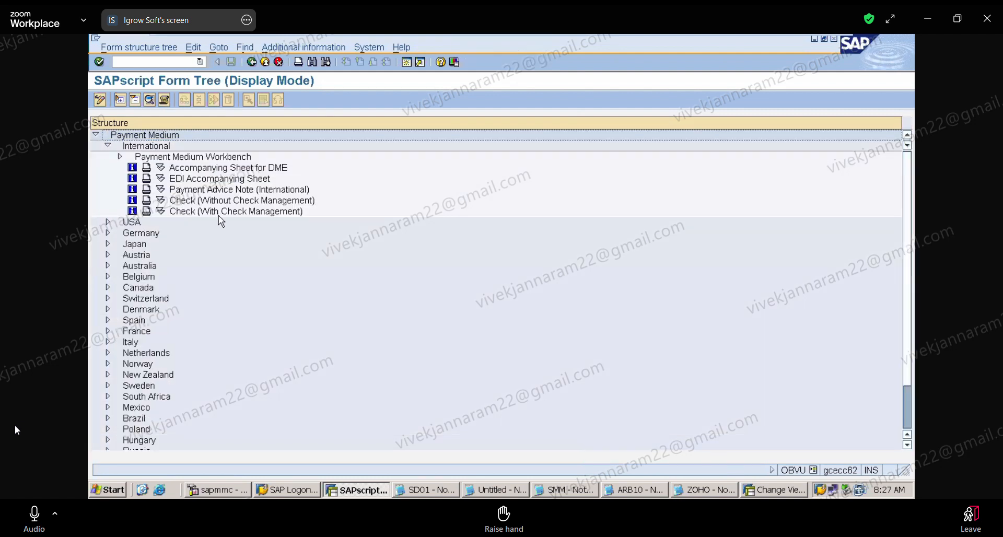
pyautogui.click(242, 213)
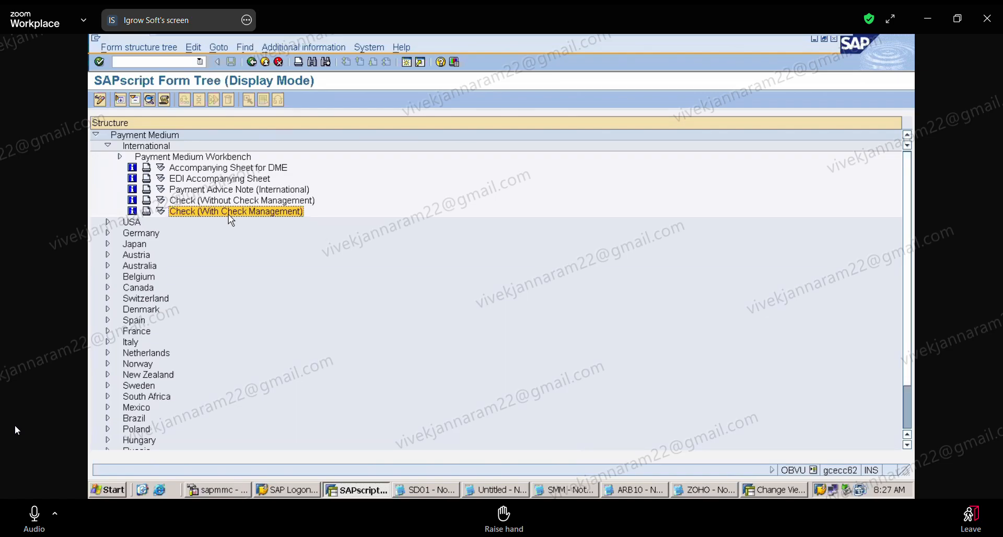
pyautogui.doubleClick(190, 214)
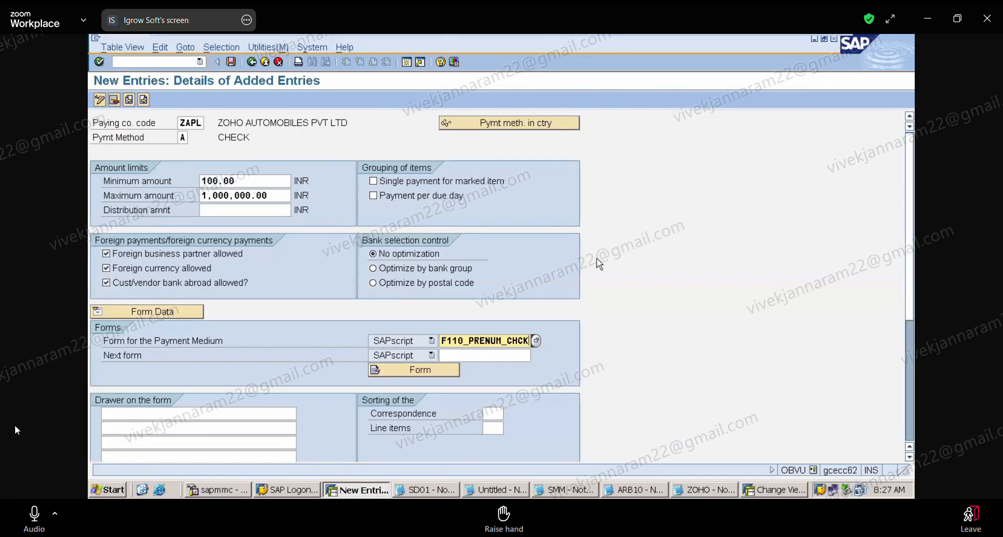
# Enter AUTHORISED SIGNATORY as the first drawer line on the form.
pyautogui.click(186, 412)
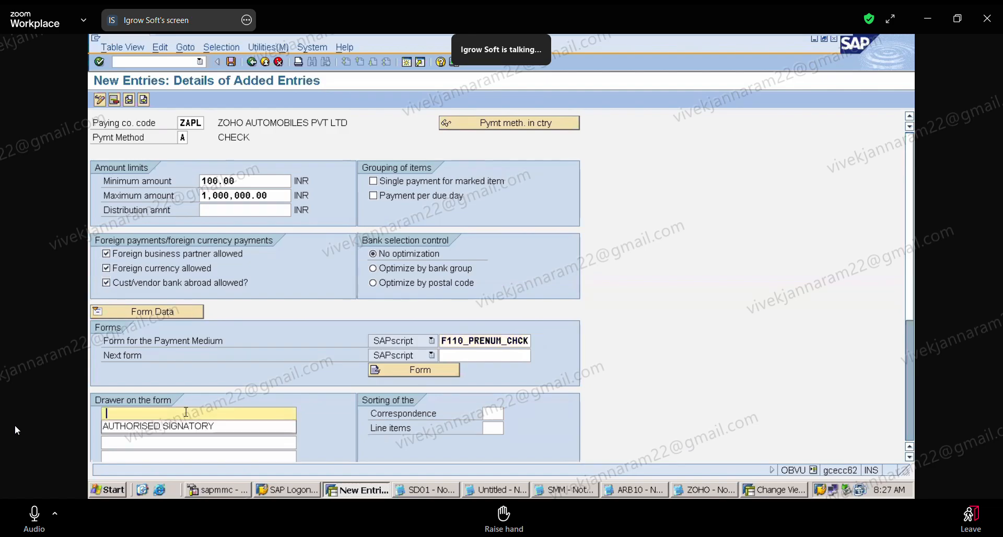
pyautogui.click(188, 424)
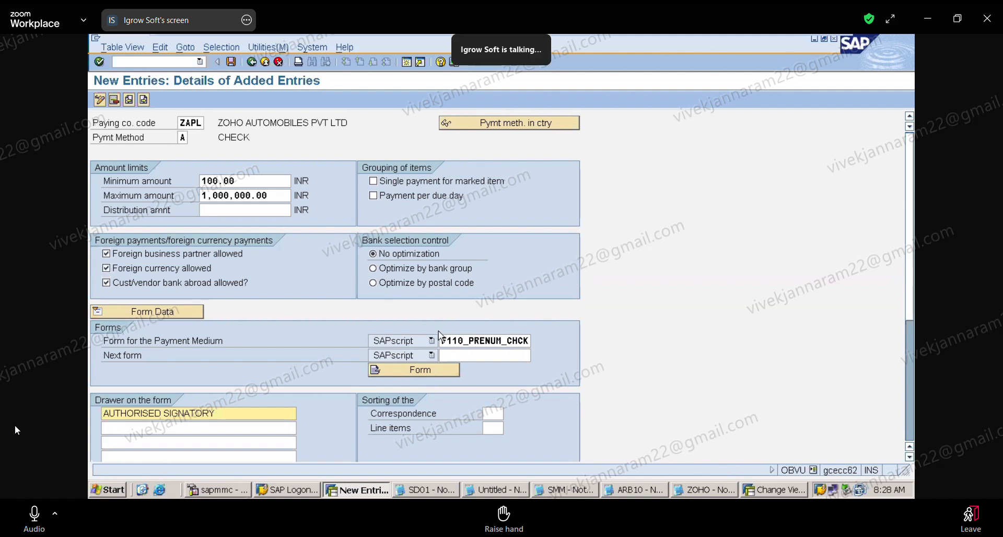
# Review the International forms for the payment medium, highlight Check (With Check Management), and return to the entry.
pyautogui.click(526, 341)
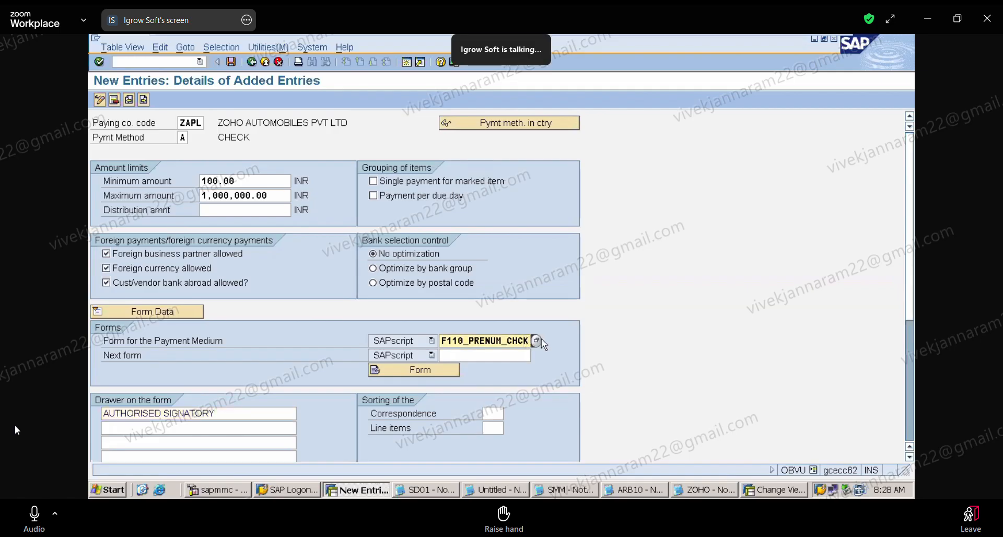
pyautogui.click(541, 339)
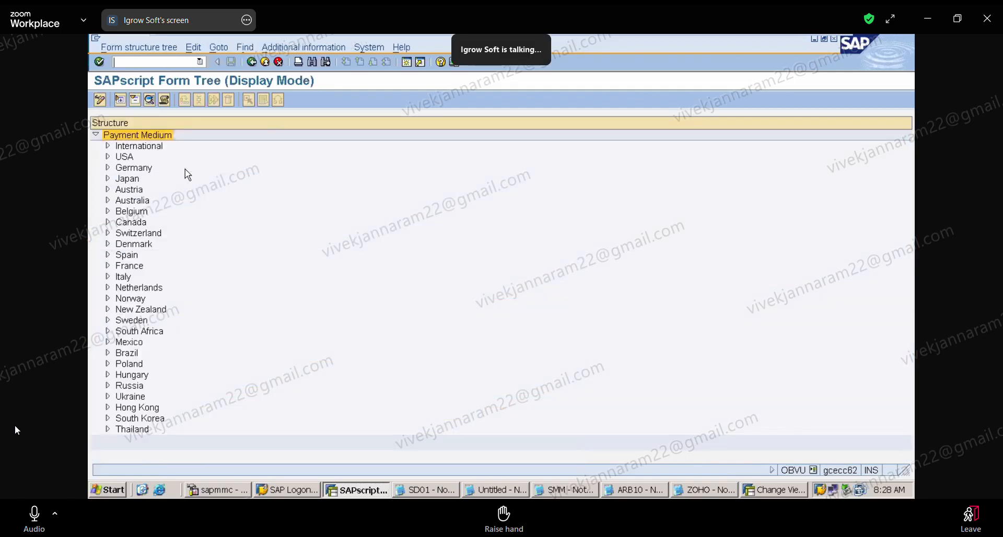
pyautogui.click(108, 146)
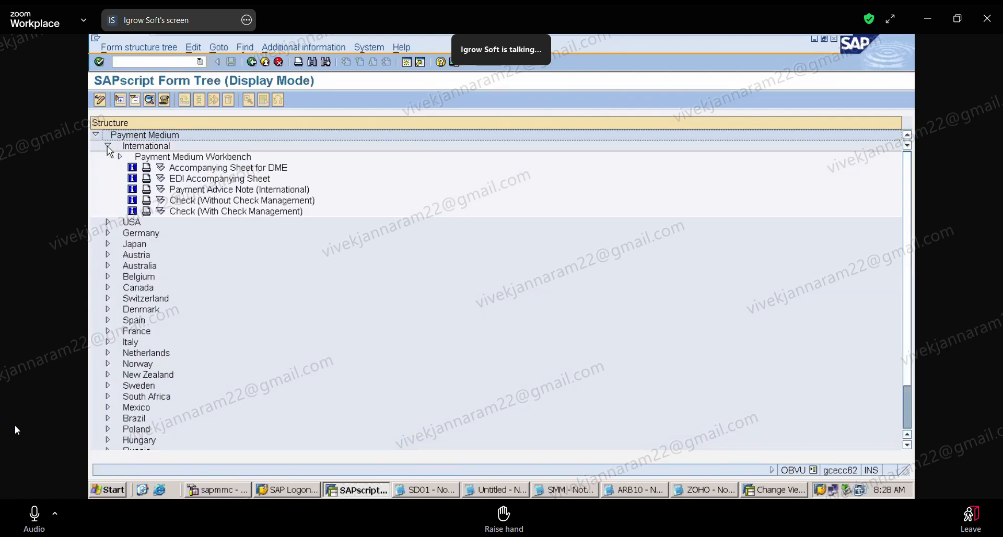
pyautogui.click(214, 213)
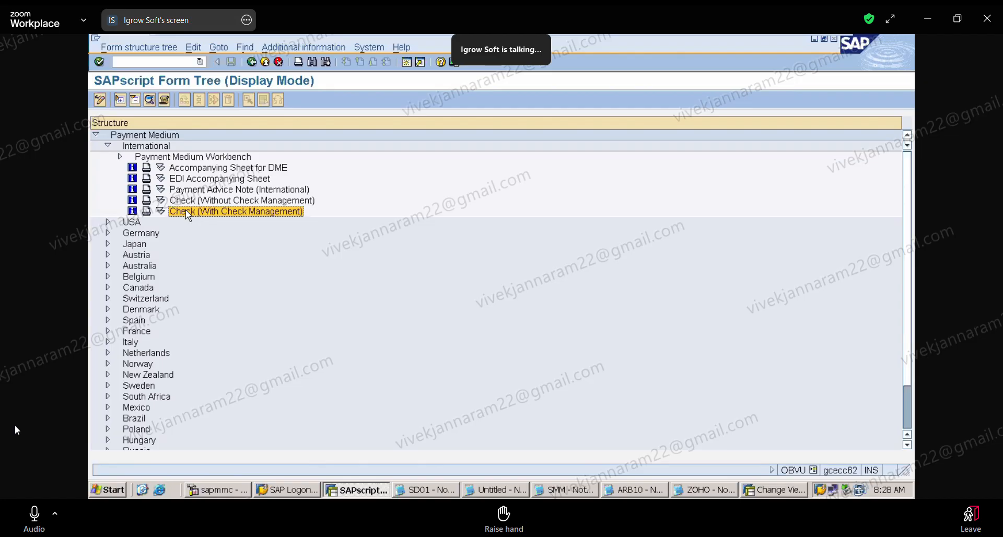
pyautogui.press('F3')
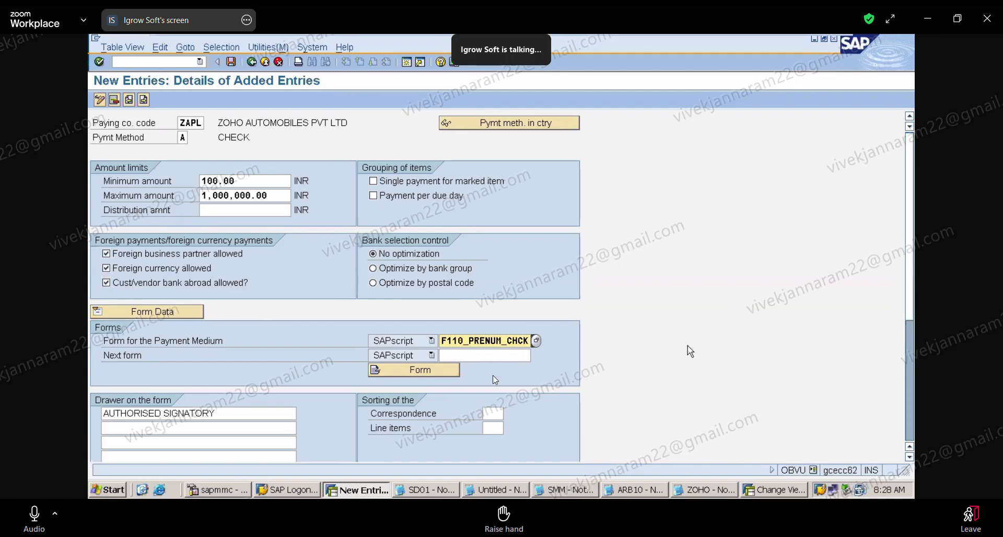
# Look through the form tree available for the next form, including its International forms, and return without choosing one.
pyautogui.click(496, 356)
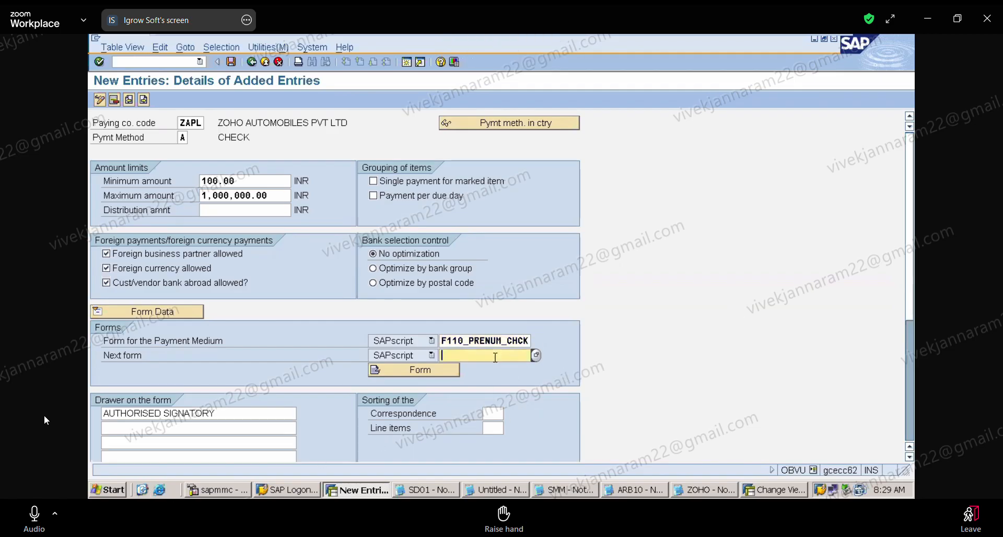
pyautogui.click(537, 356)
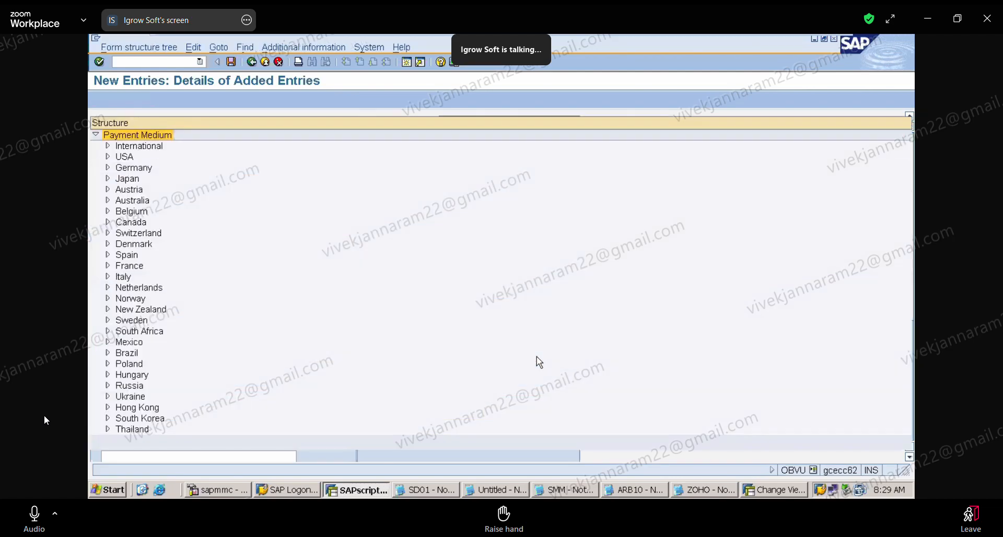
pyautogui.click(109, 148)
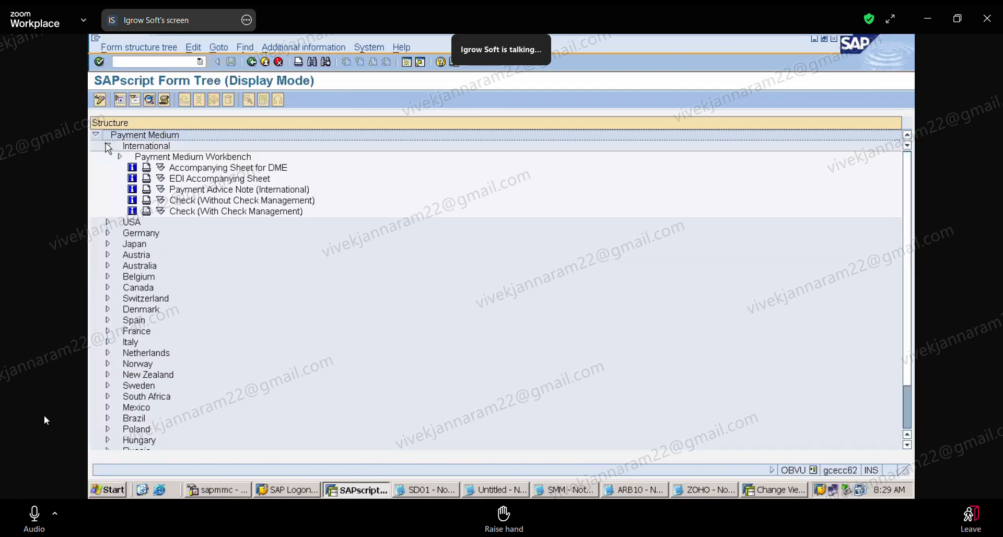
pyautogui.click(107, 146)
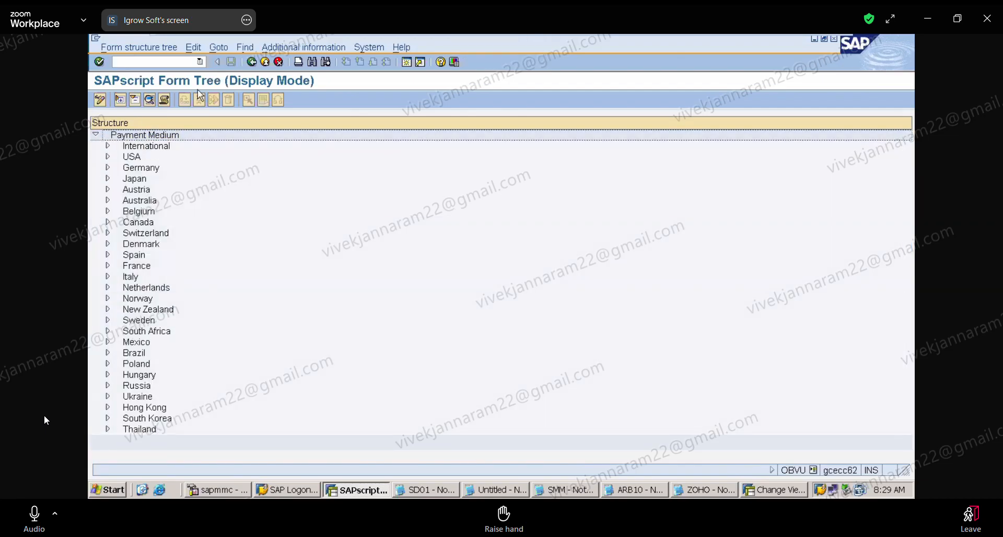
pyautogui.click(251, 62)
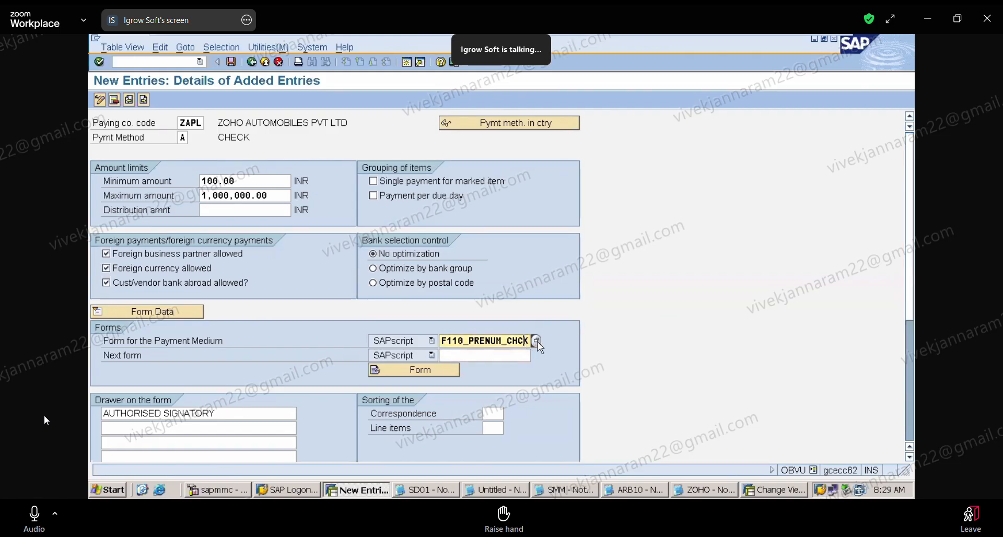
# Choose the International form Check (With Check Management) once more as the form for the payment medium.
pyautogui.doubleClick(527, 342)
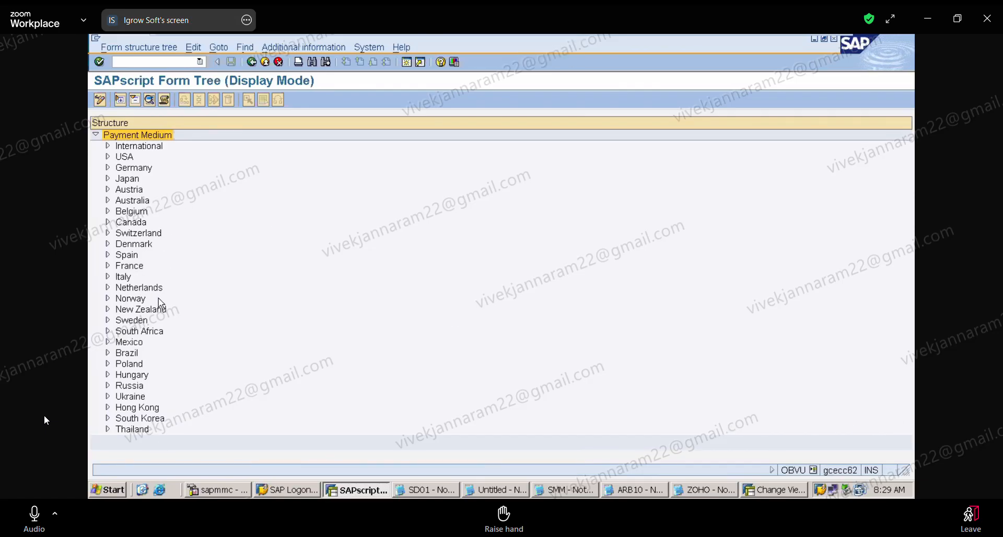
pyautogui.click(109, 147)
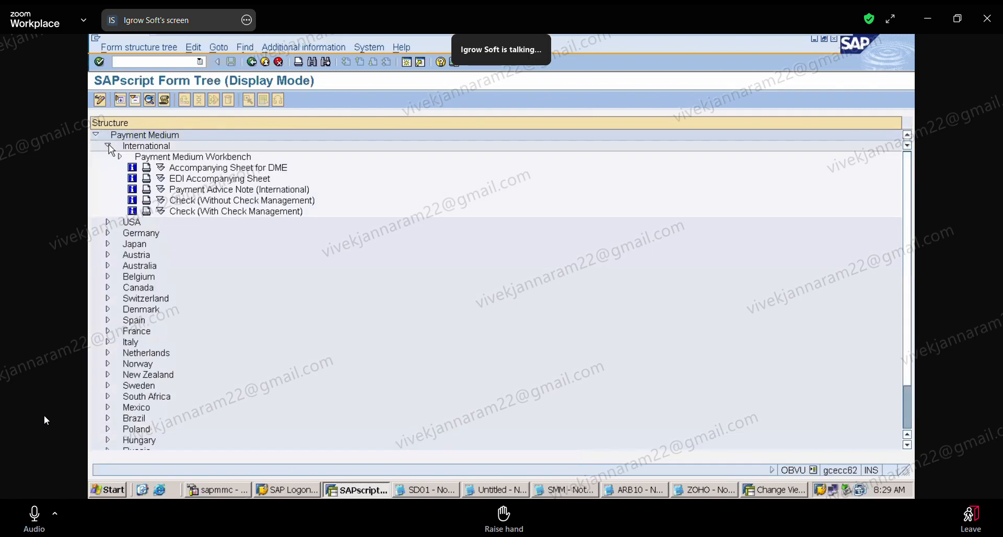
pyautogui.doubleClick(211, 211)
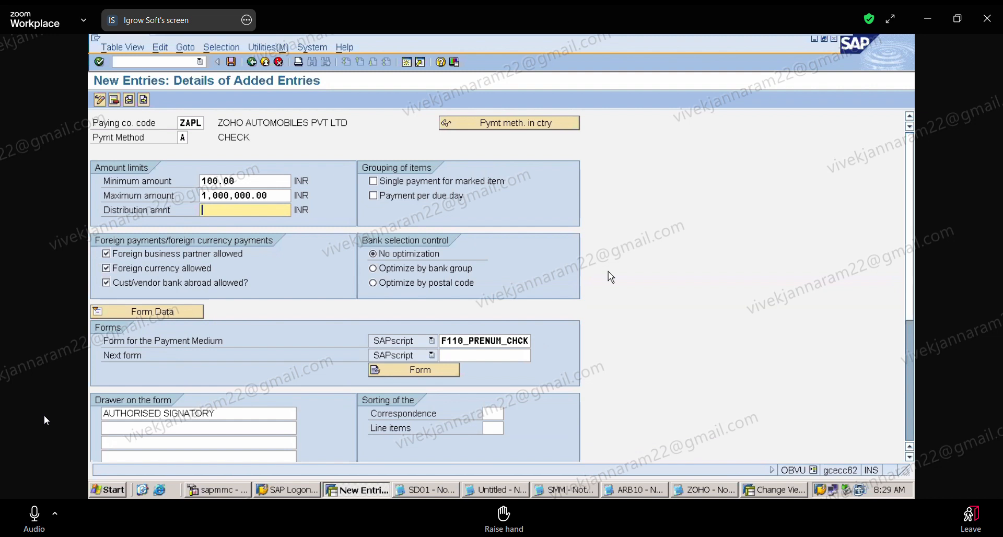
# Save the ZAPL check payment method under the ACCOUNTS PAYABLES customizing request and return to the payment program customizing overview.
pyautogui.click(232, 62)
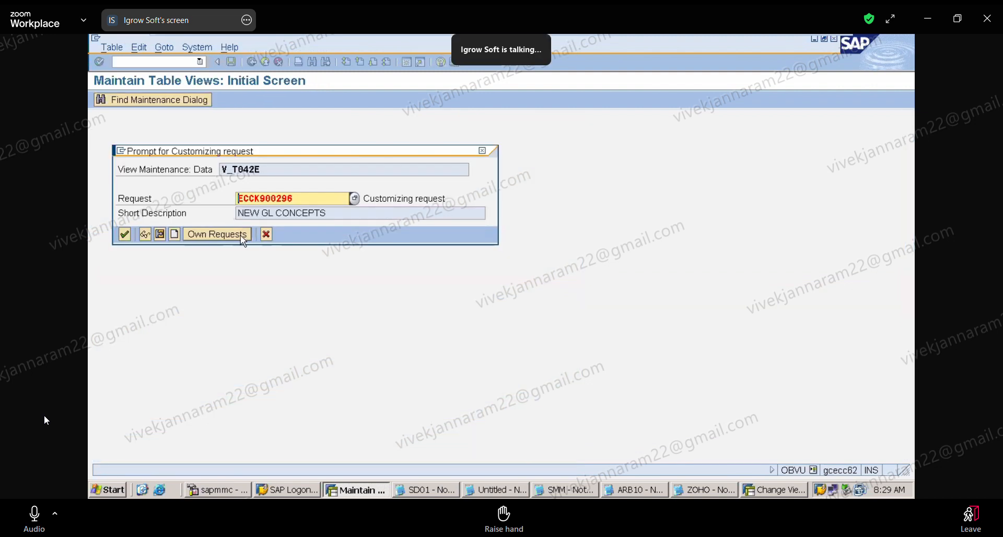
pyautogui.click(242, 238)
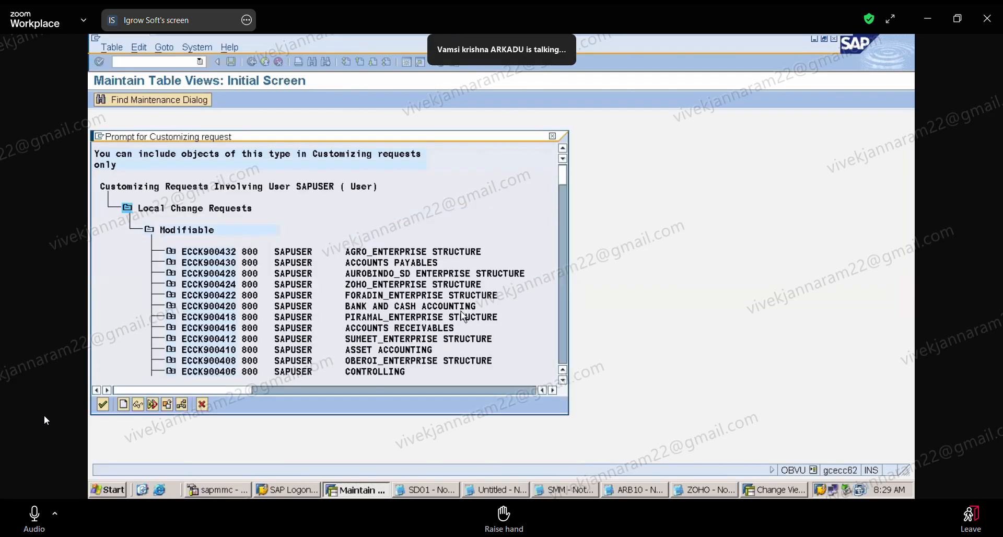
pyautogui.doubleClick(429, 263)
pyautogui.click(126, 233)
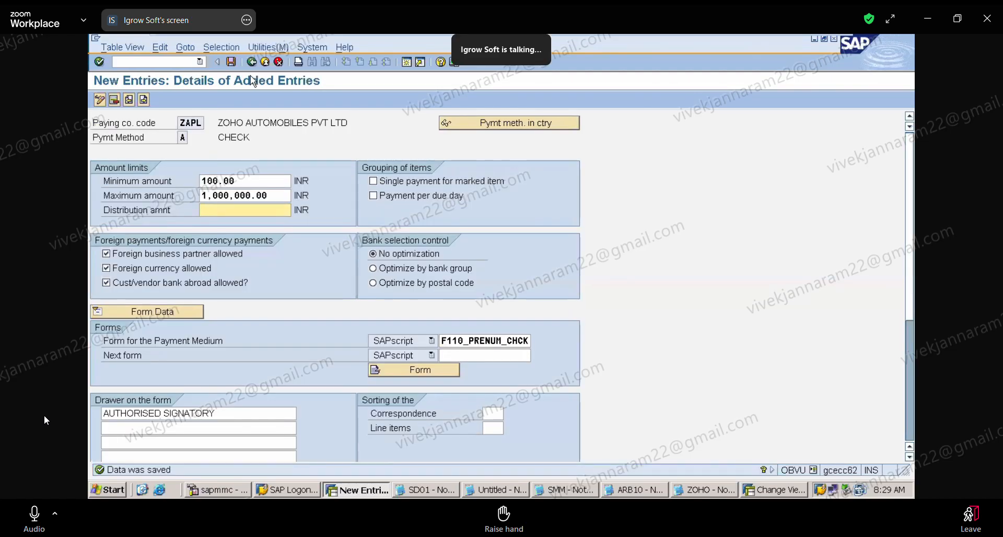
pyautogui.click(252, 62)
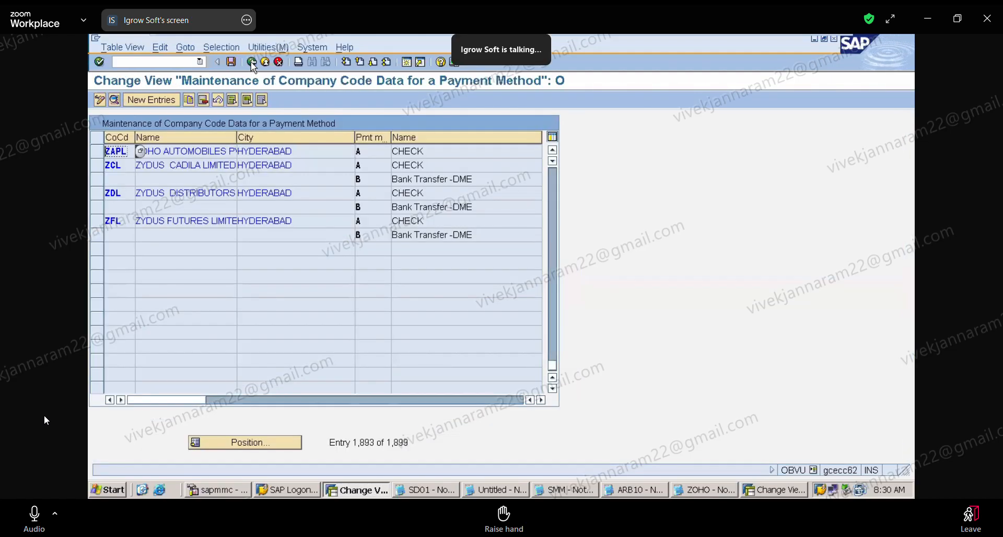
pyautogui.click(252, 63)
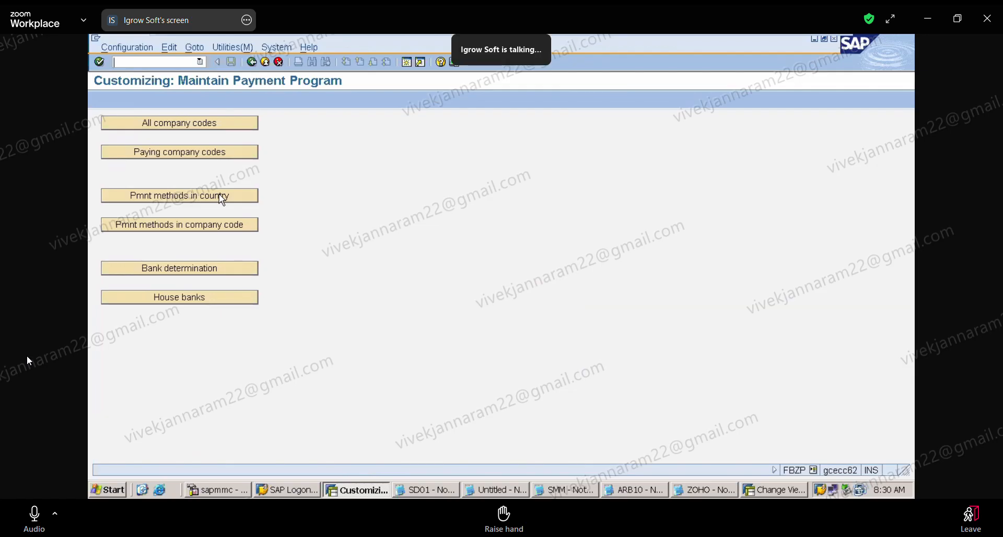
# Find company code ZAPL in the payment methods in company code, check its payment method A details, and return to the overview.
pyautogui.click(182, 227)
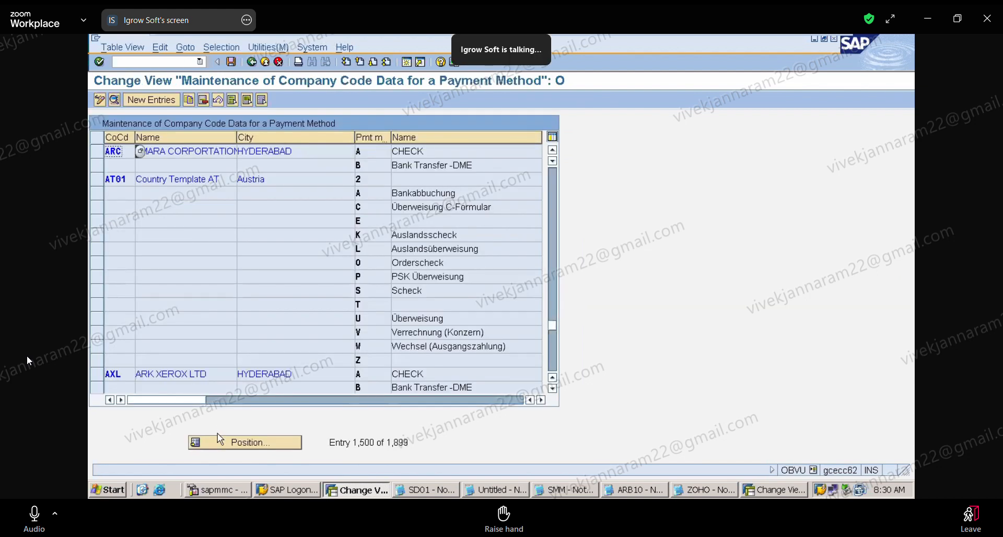
pyautogui.click(231, 444)
pyautogui.write('ZAPL')
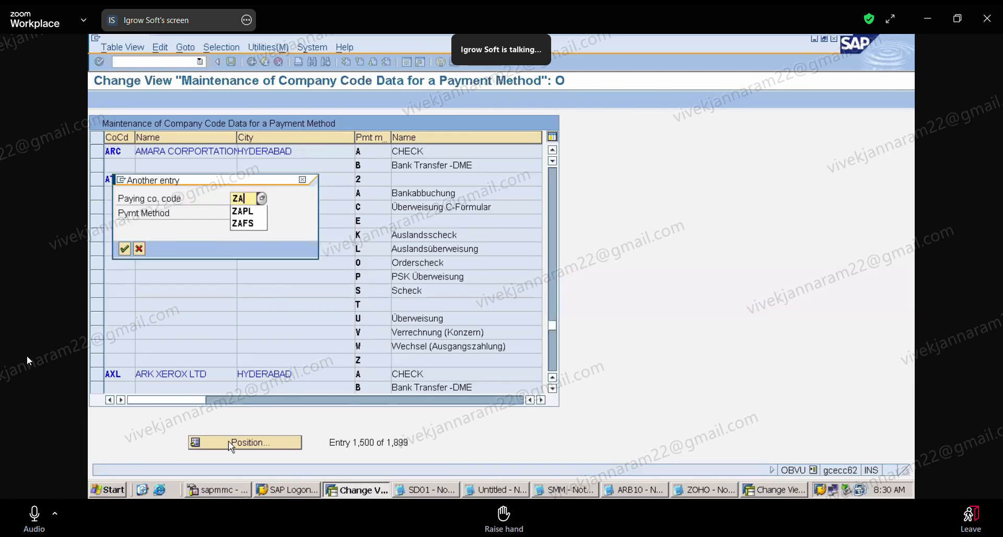
pyautogui.press('Return')
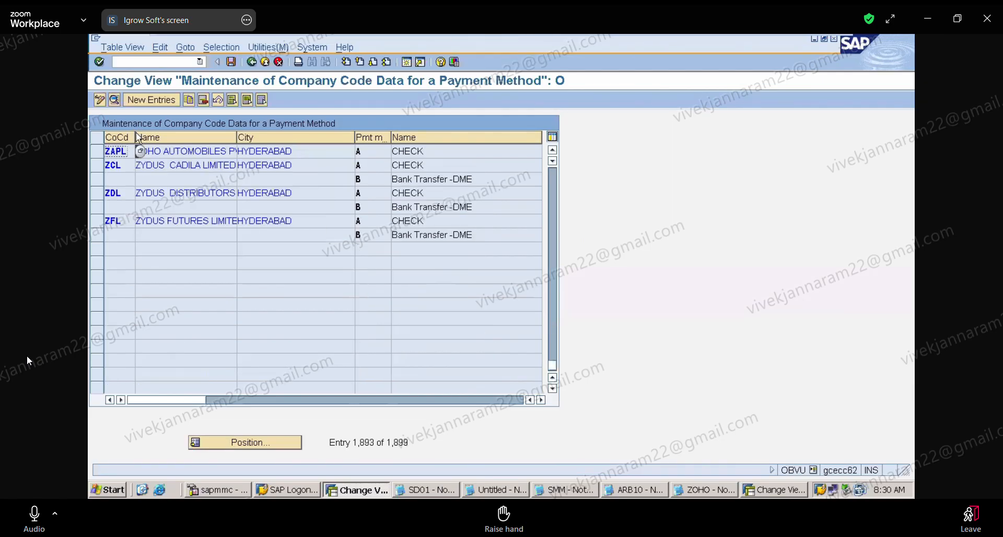
pyautogui.doubleClick(123, 151)
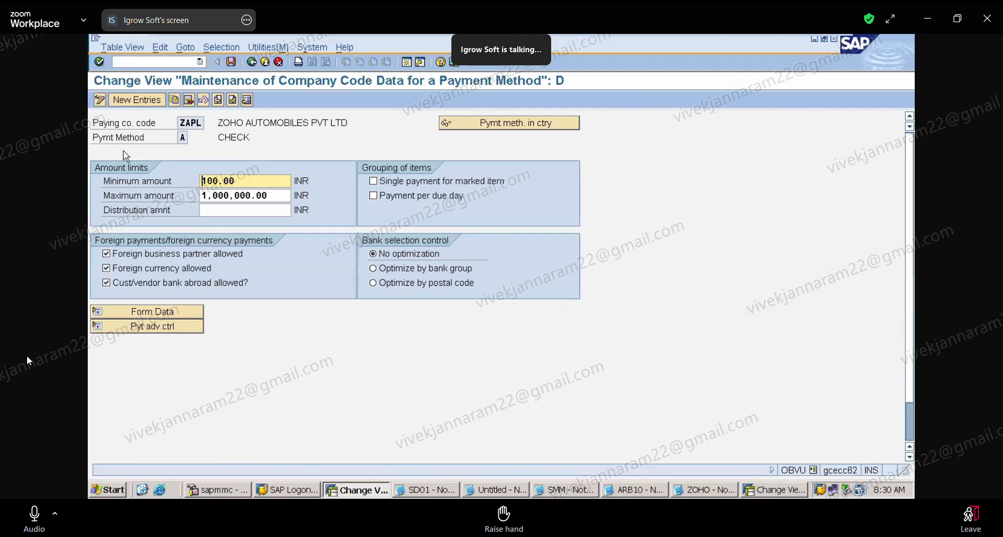
pyautogui.click(252, 63)
pyautogui.click(252, 63)
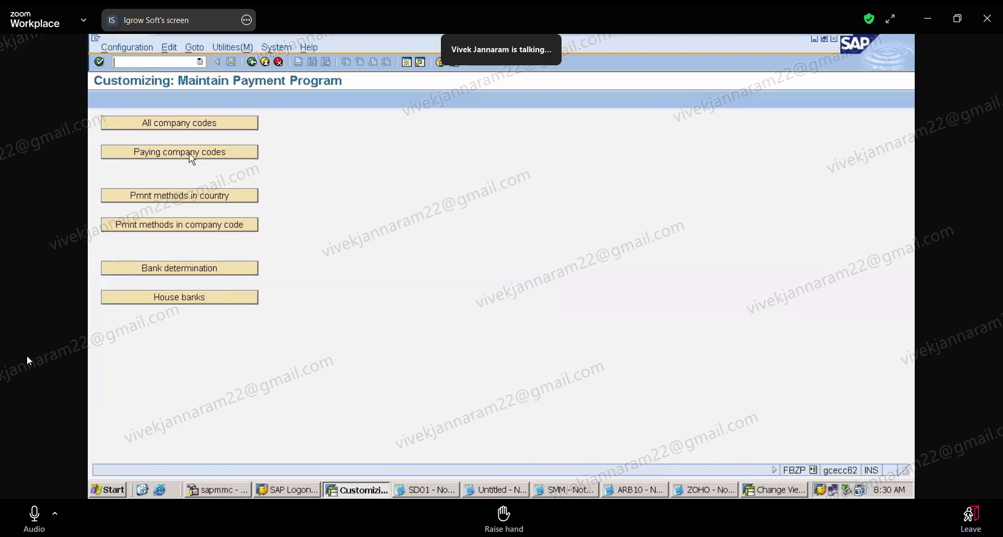
# Examine the new entry screen for paying company codes, try to open its Forms section, and return to the customizing overview.
pyautogui.click(189, 154)
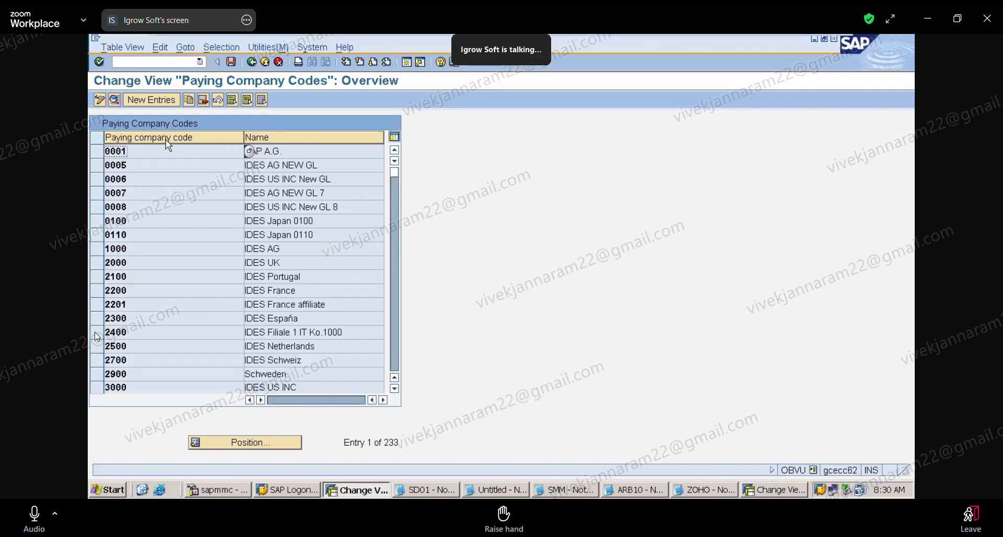
pyautogui.click(159, 106)
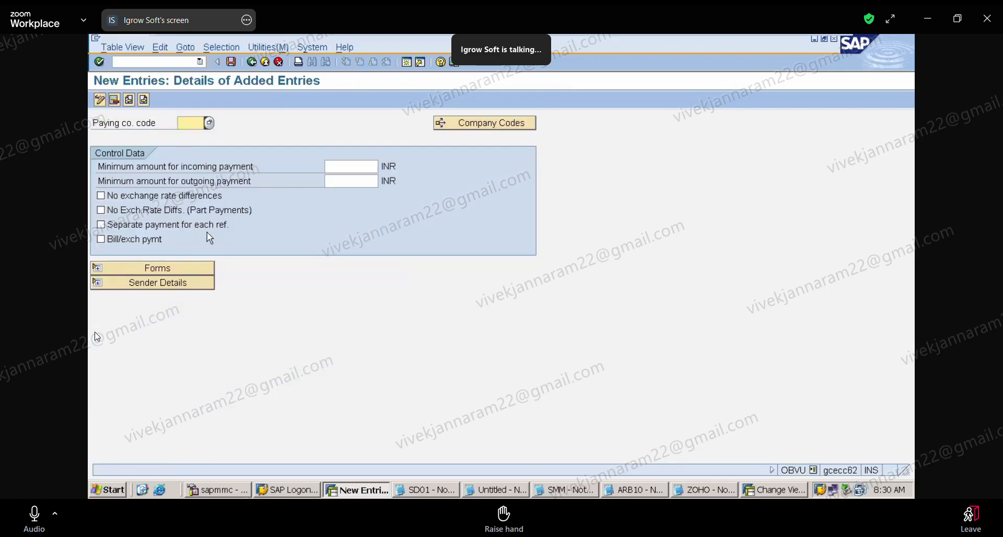
pyautogui.click(124, 270)
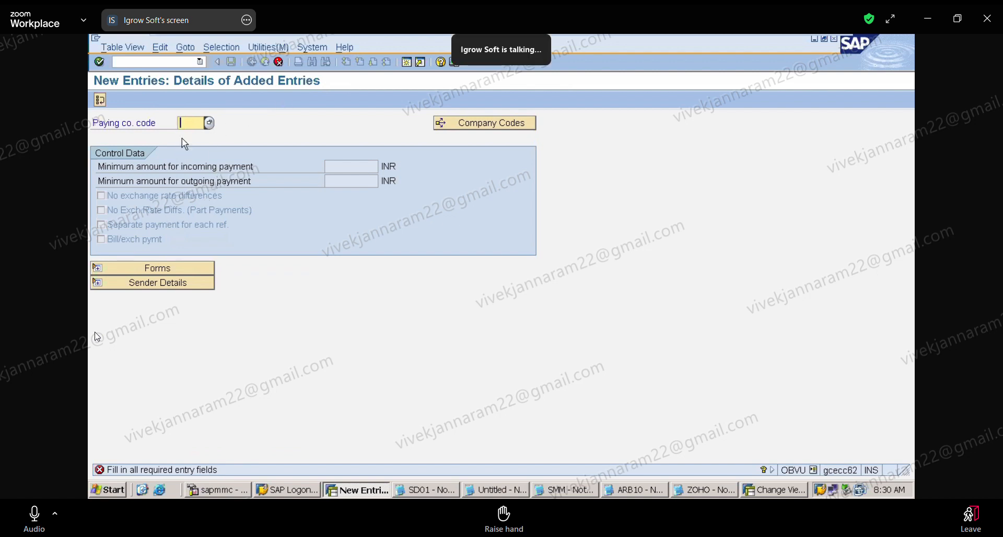
pyautogui.click(280, 63)
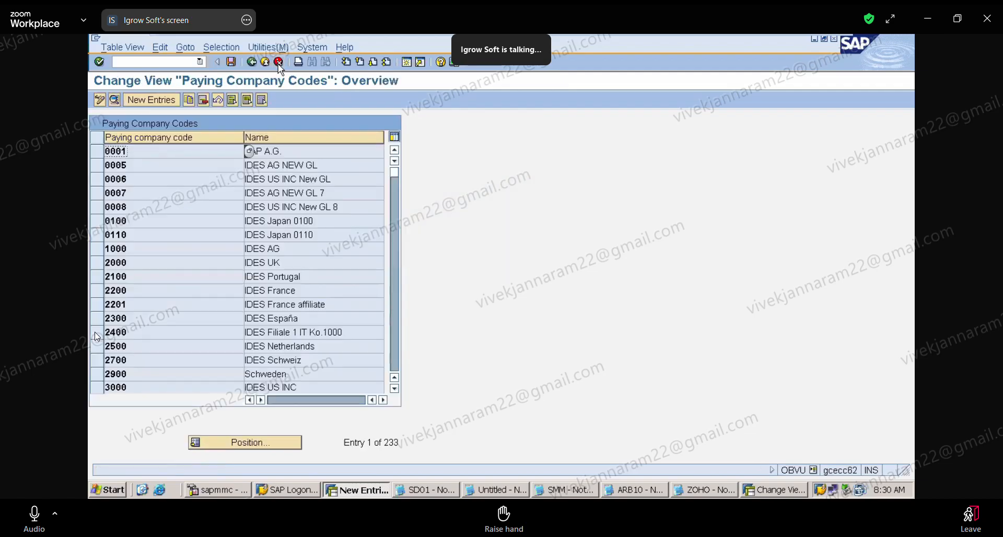
pyautogui.click(252, 64)
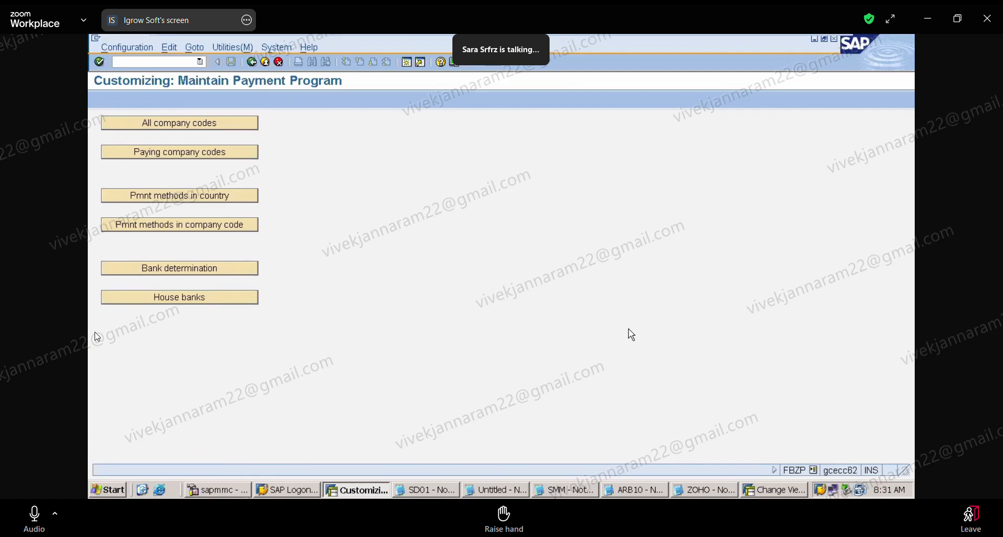
# Switch to the ZOHO notes in Notepad and mute the Zoom microphone.
pyautogui.click(729, 494)
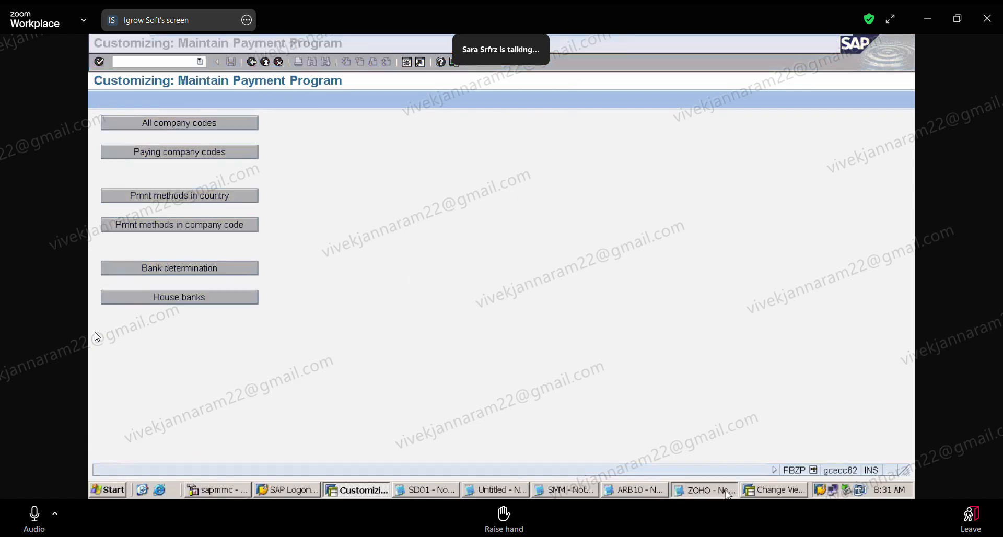
pyautogui.click(32, 513)
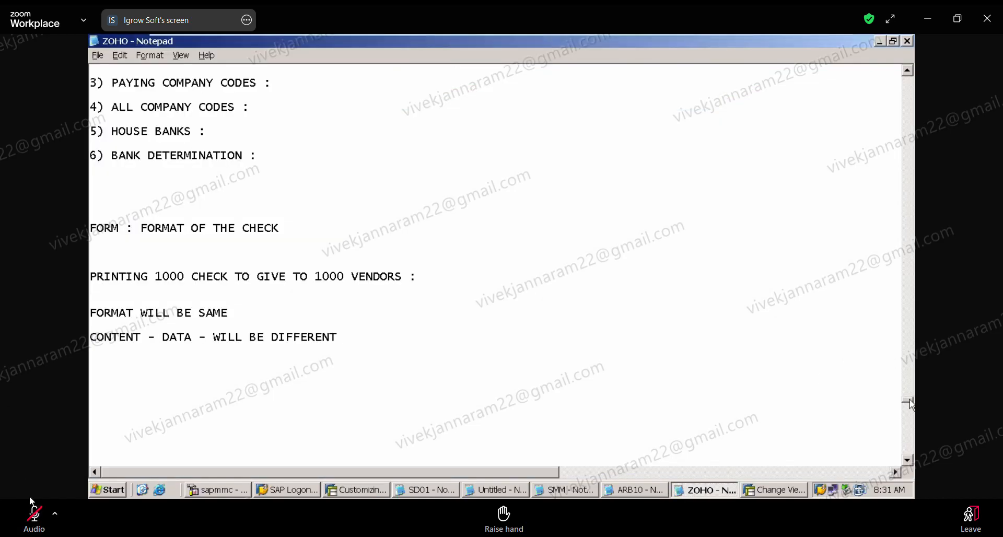